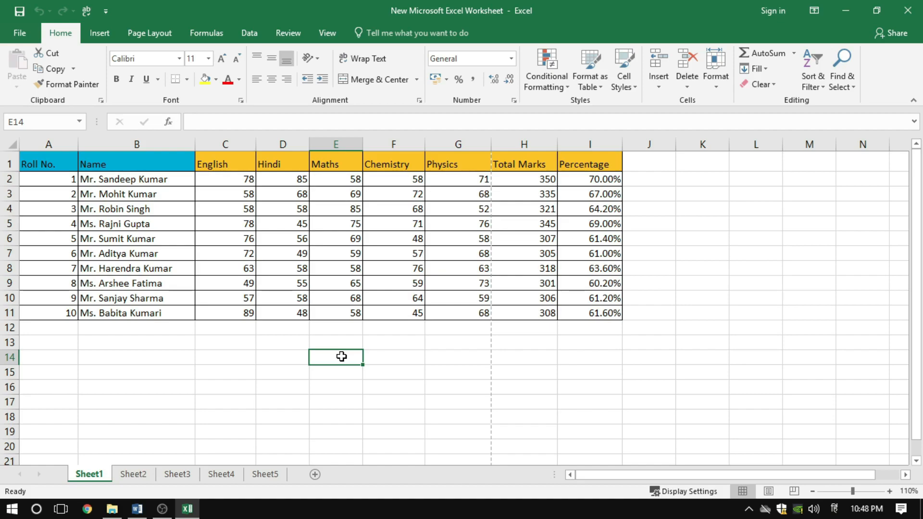
Set the page orientation of Sheet1 to Landscape, check it in the print preview and return to the worksheet.
left_click(152, 34)
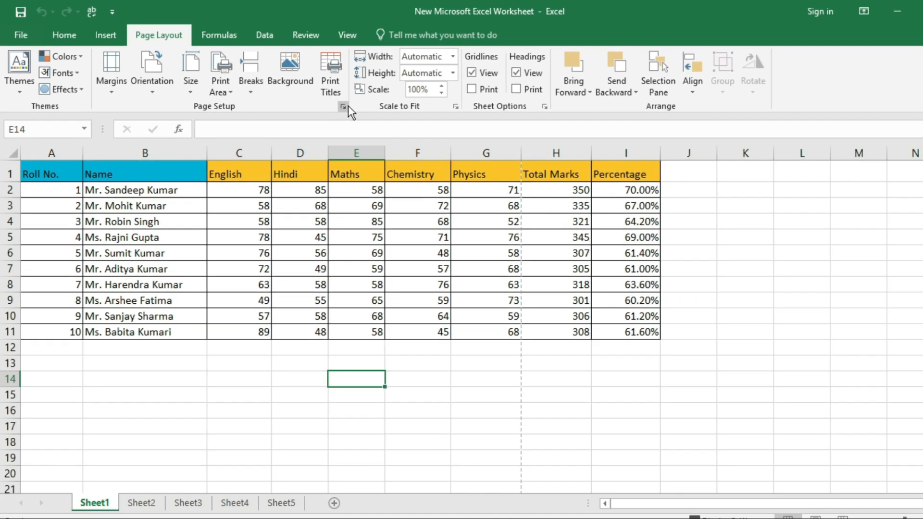
left_click(473, 146)
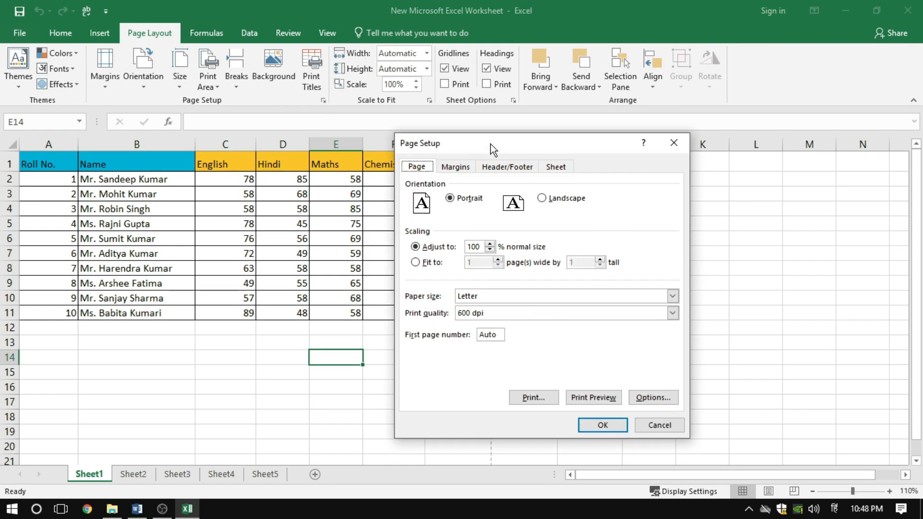
left_click_drag(490, 143, 458, 128)
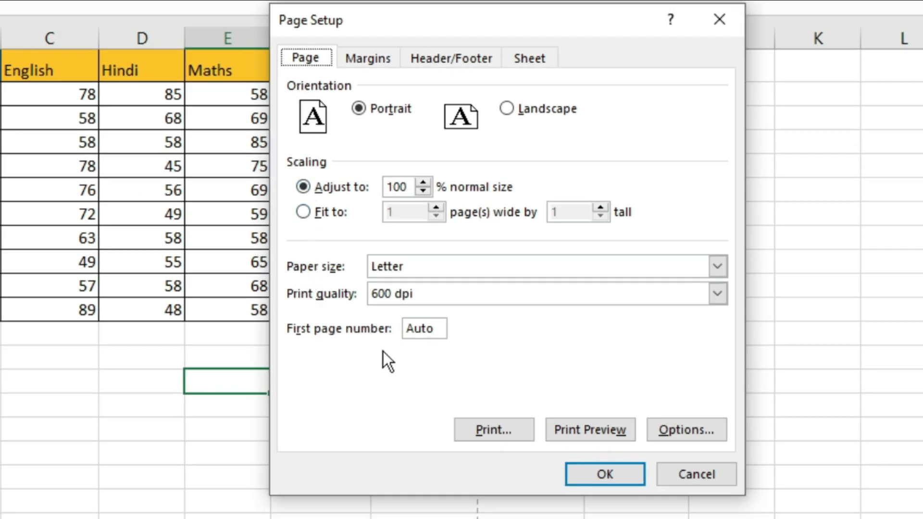
left_click(389, 111)
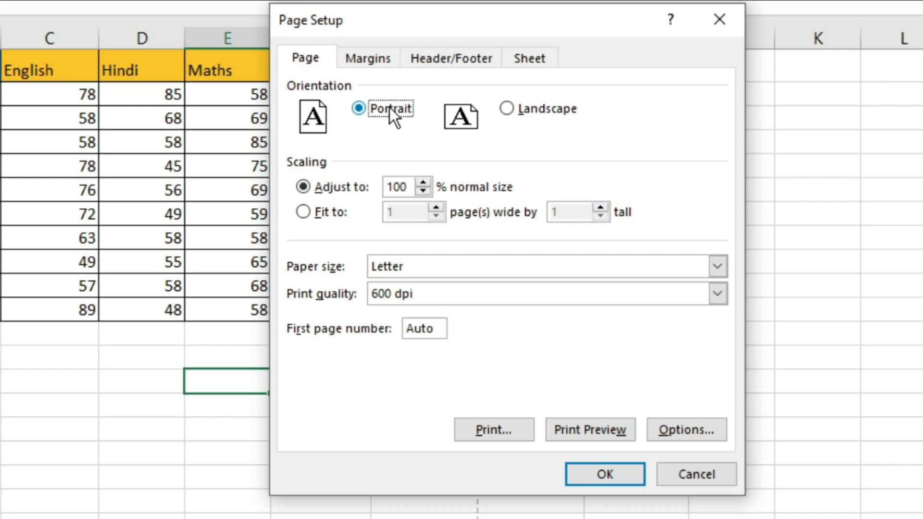
left_click(513, 109)
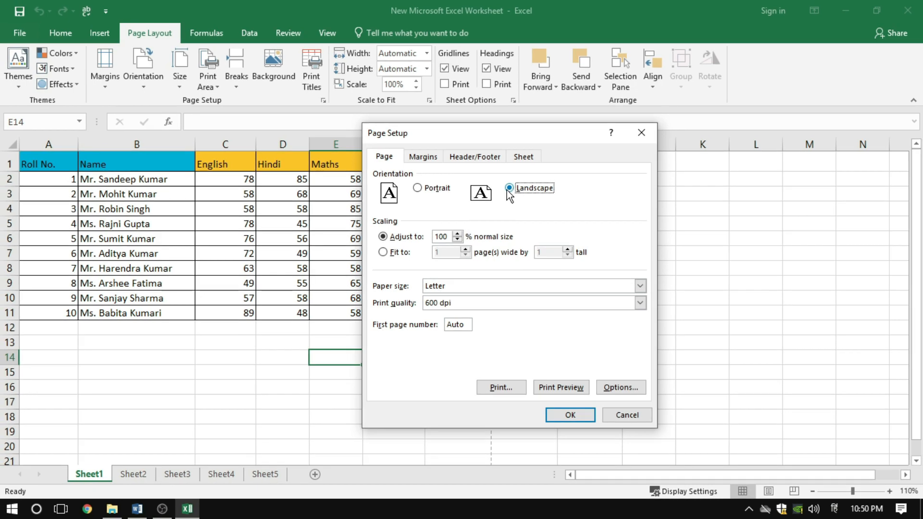
left_click(560, 387)
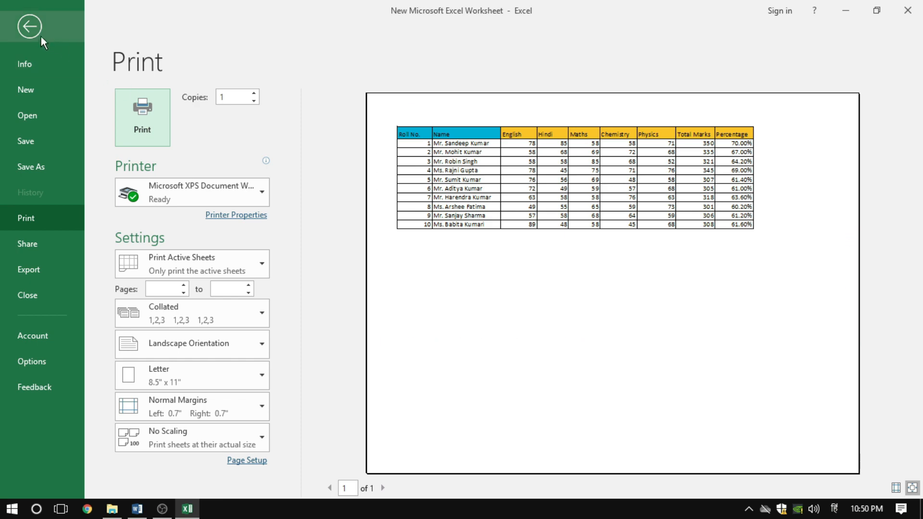
left_click(28, 26)
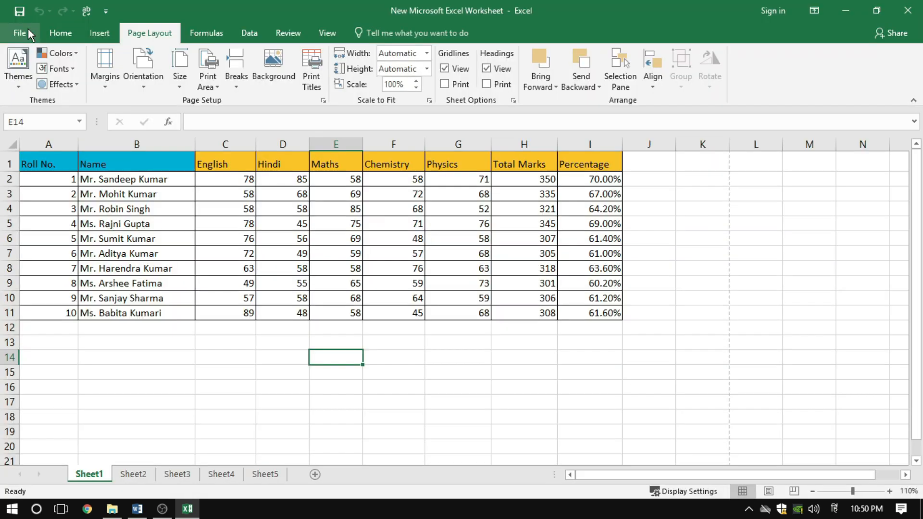
Set the page orientation back to Portrait, check the print preview and return to the worksheet.
left_click(324, 100)
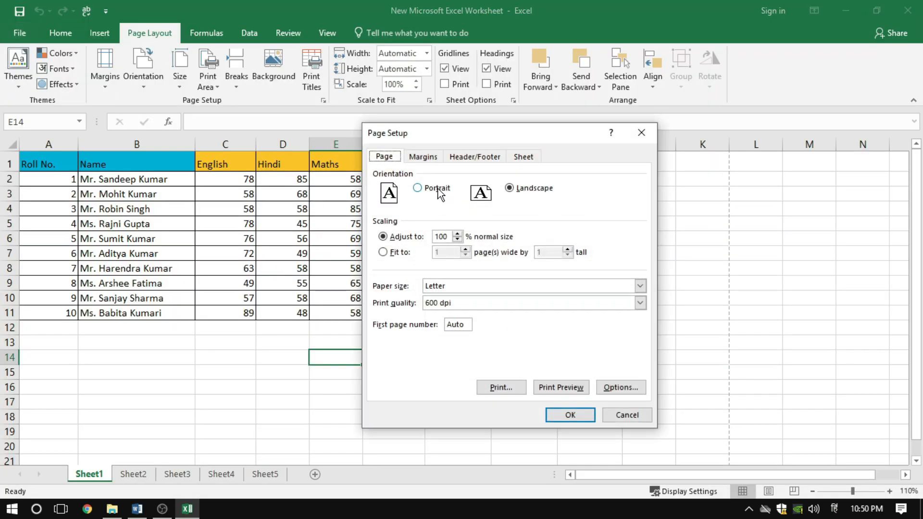
left_click(438, 189)
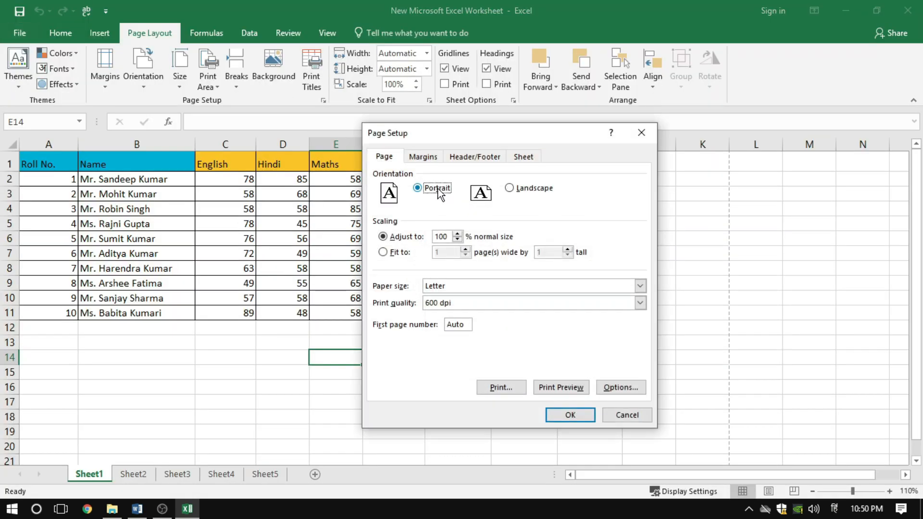
left_click(561, 384)
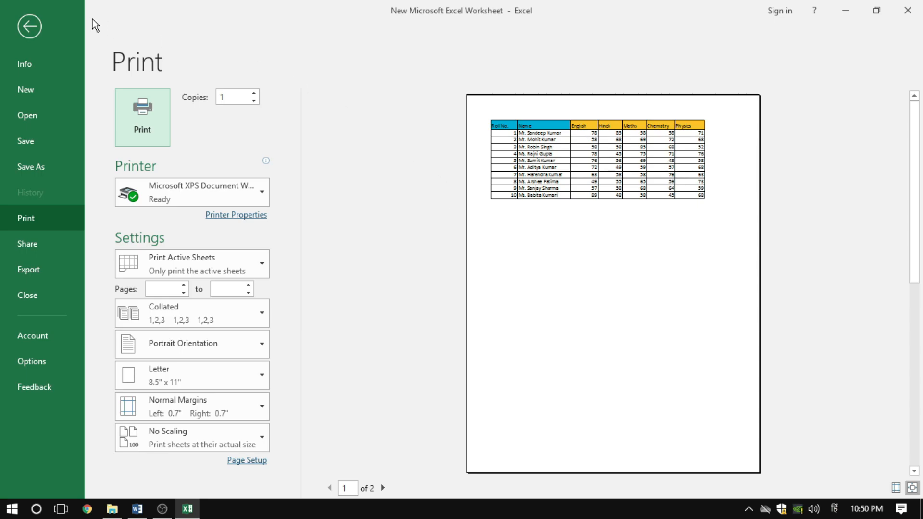
left_click(31, 29)
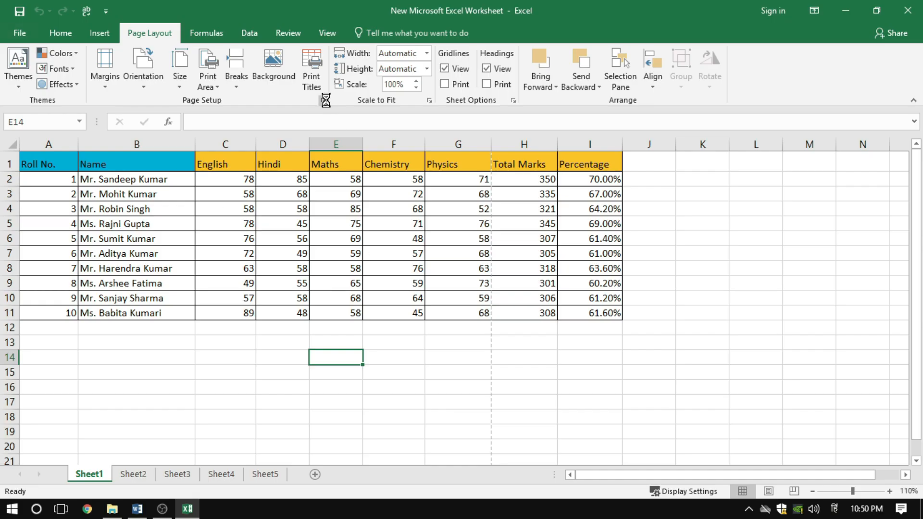
Preview the Portrait printout of the marks table enlarged and return to the worksheet.
left_click(324, 100)
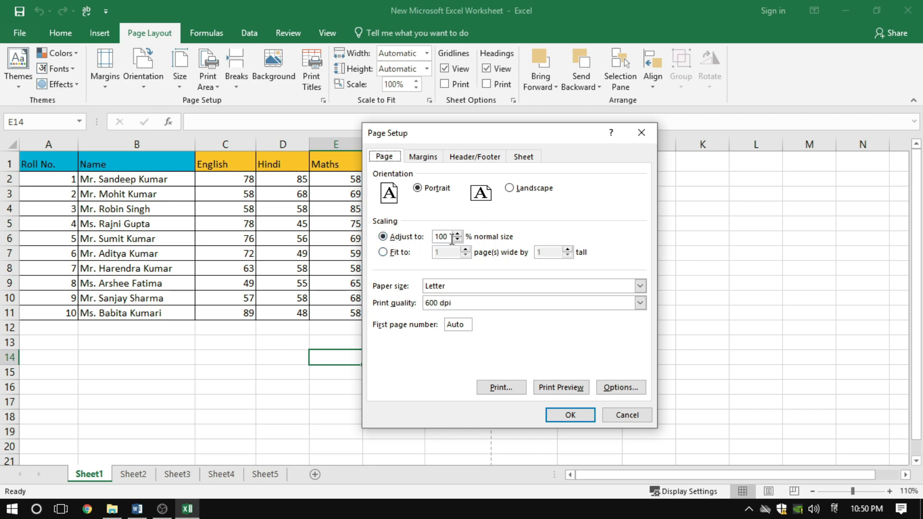
left_click_drag(529, 140, 639, 153)
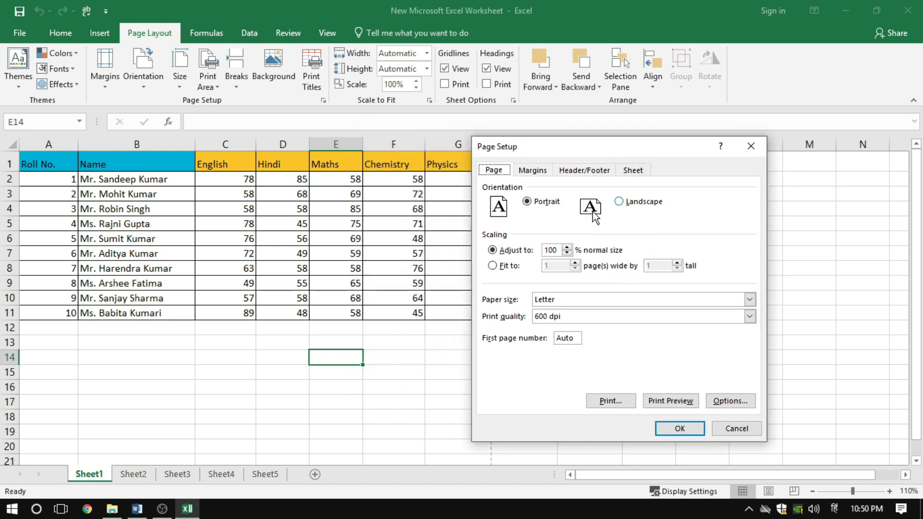
left_click(543, 205)
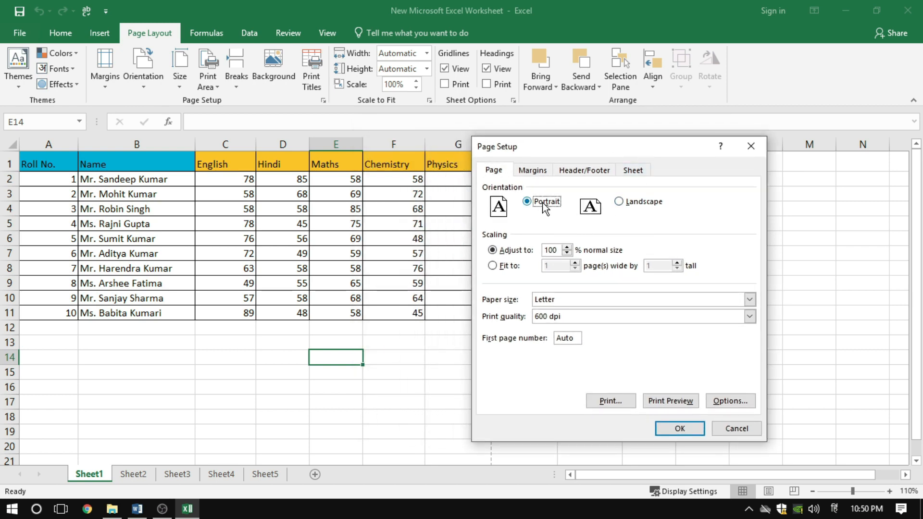
left_click(657, 401)
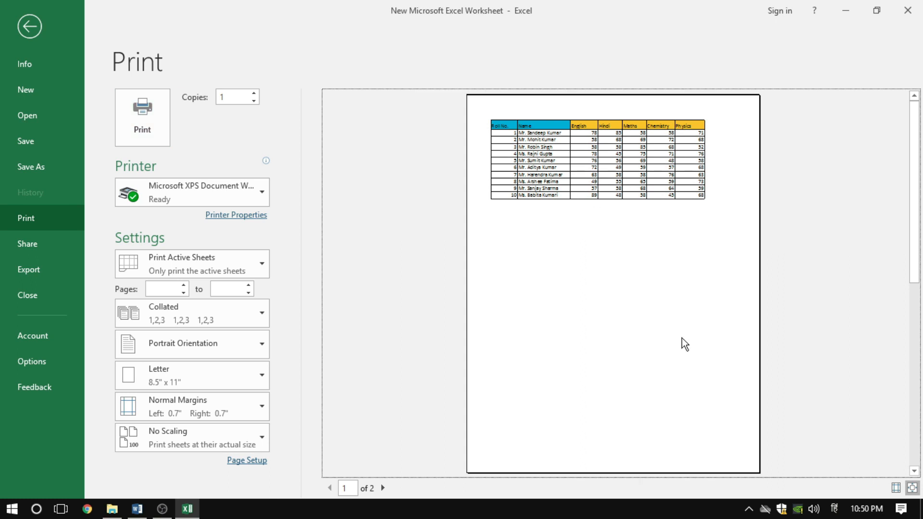
left_click(912, 487)
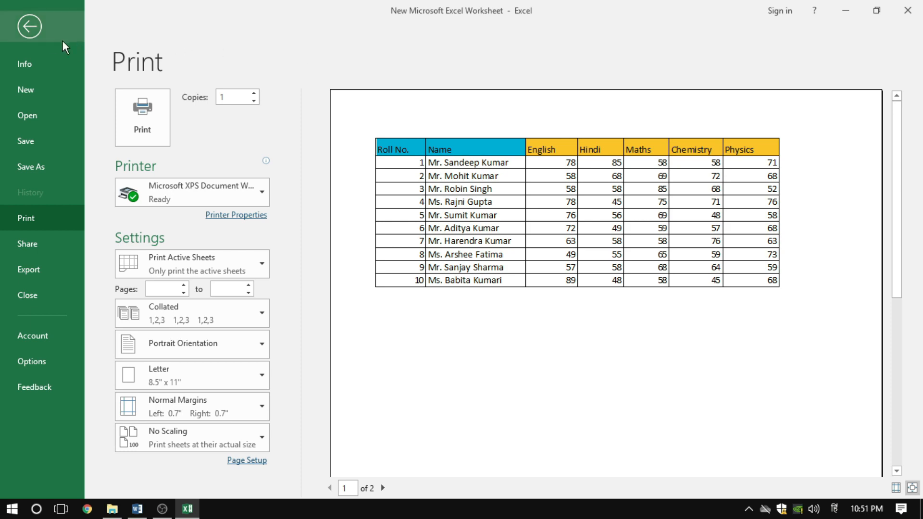
left_click(30, 27)
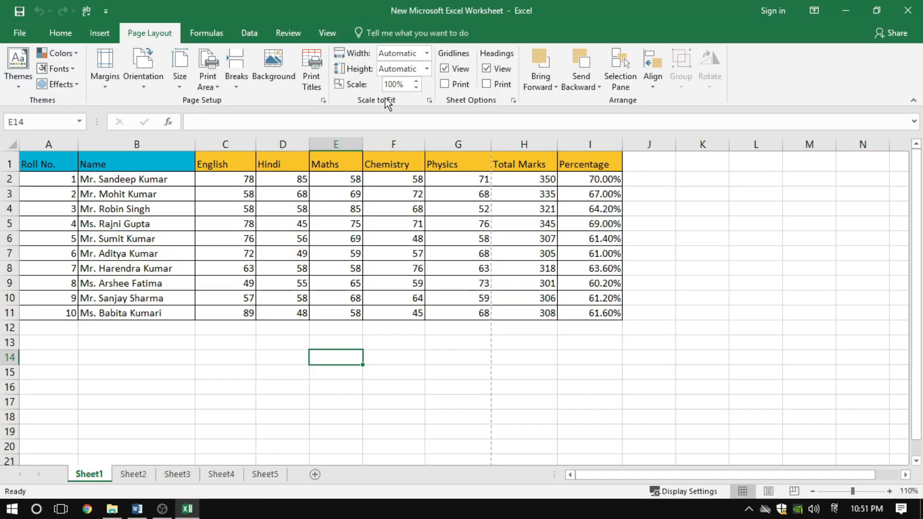
Scale the printout to 90% of normal size, inspect the enlarged print preview and return to the worksheet.
left_click(322, 101)
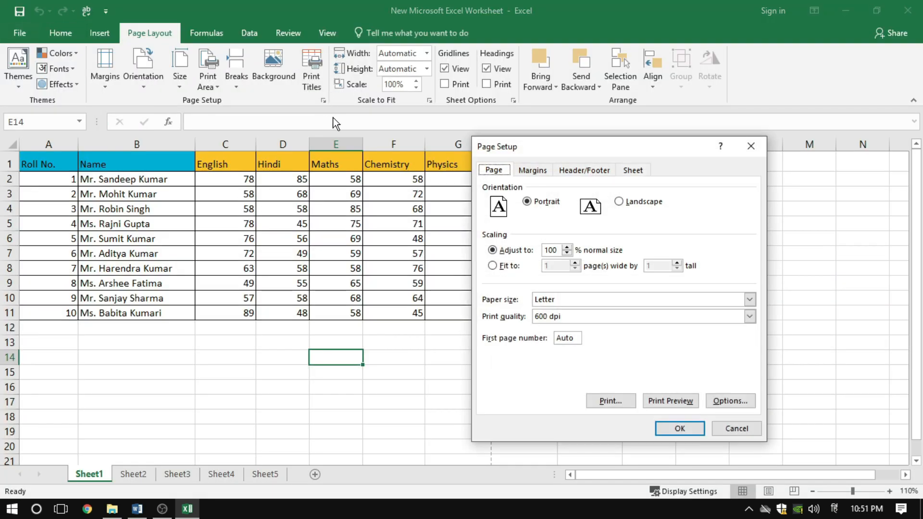
left_click(566, 253)
left_click(558, 248)
left_click(673, 401)
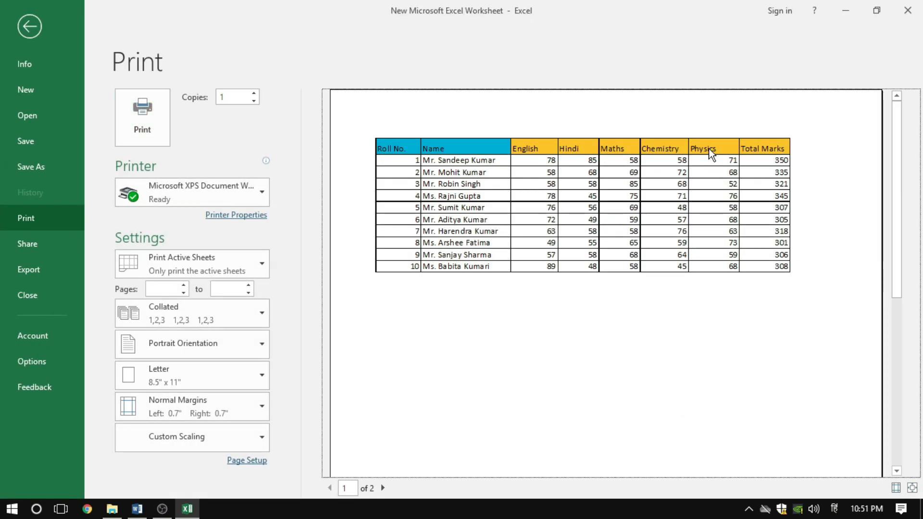
left_click(912, 487)
left_click(911, 488)
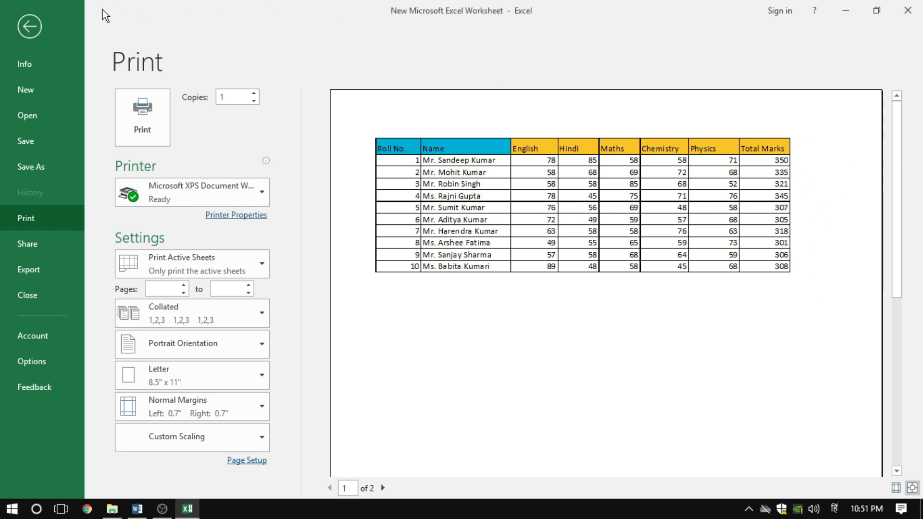
left_click(30, 26)
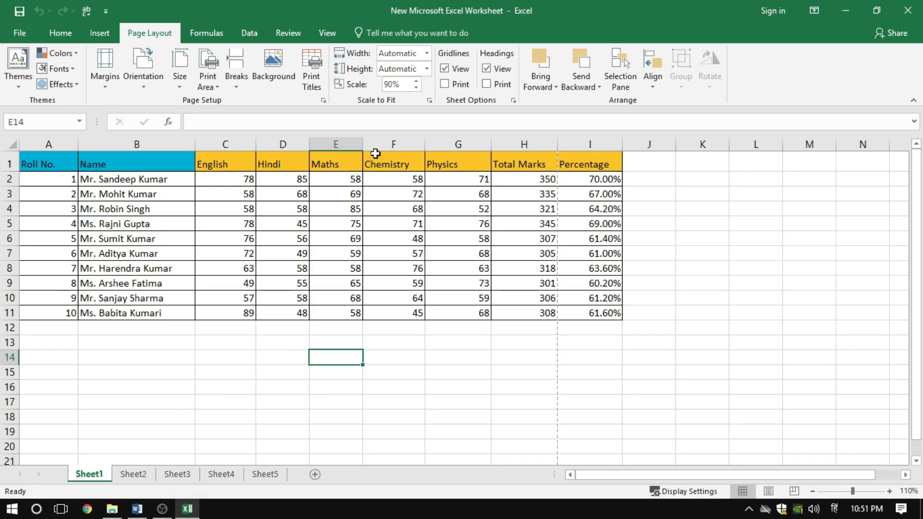
Reduce the print scaling to 85% of normal size and show the print preview.
left_click(324, 100)
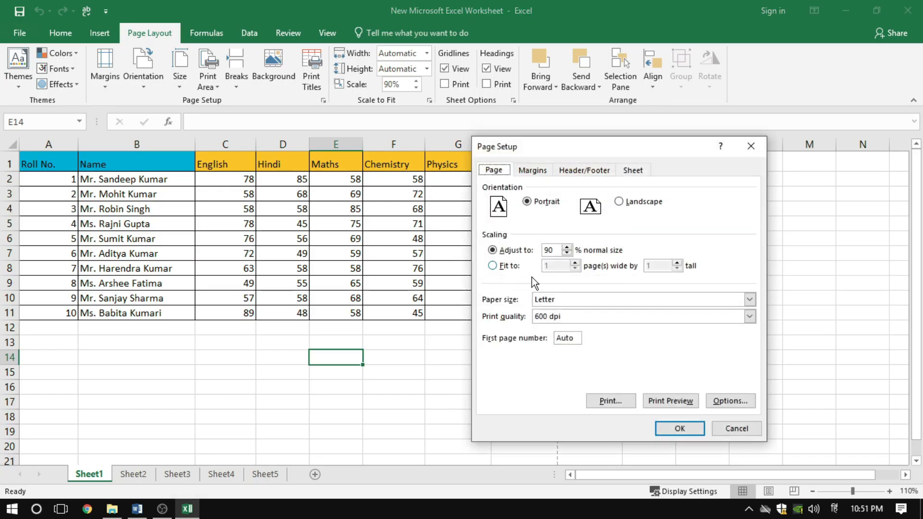
left_click(568, 254)
left_click(661, 400)
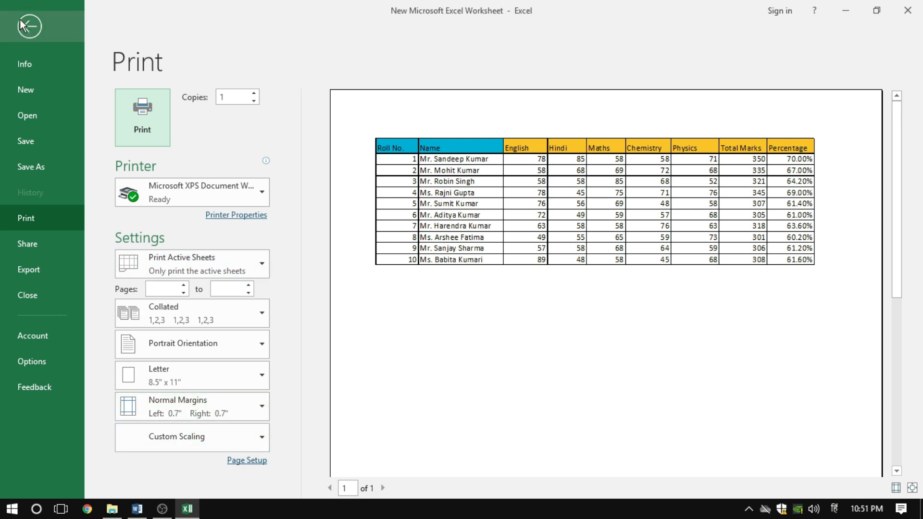
Set the print scaling back to 100% of normal size from the print preview's page setup.
left_click(247, 461)
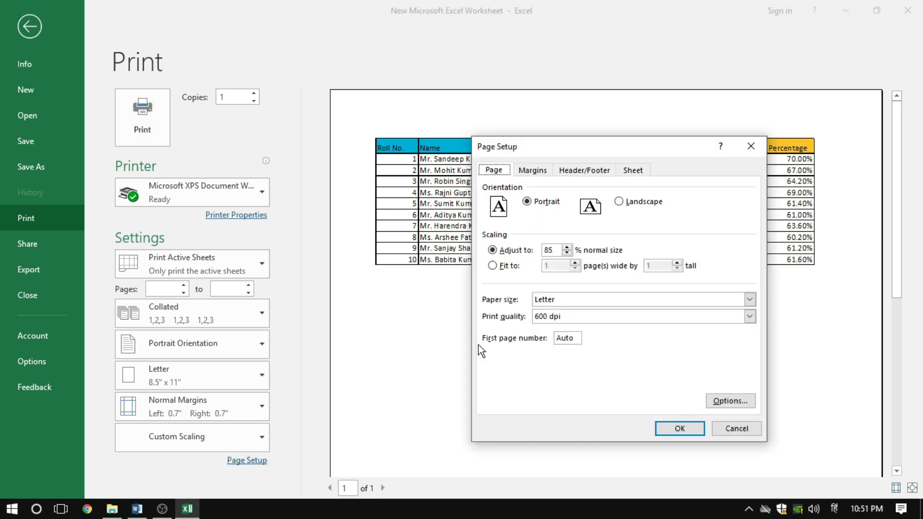
left_click_drag(632, 149, 294, 94)
left_click(219, 197)
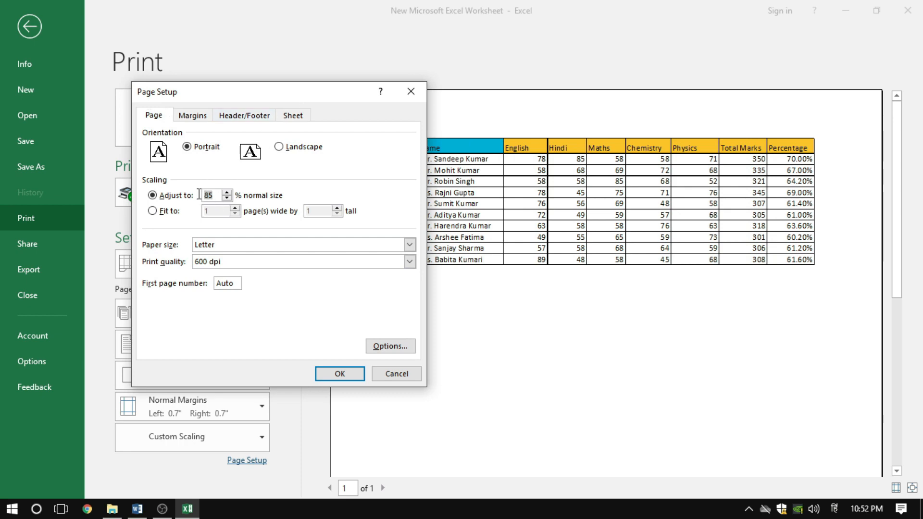
left_click(227, 192)
left_click(227, 192)
left_click(227, 192)
left_click(337, 374)
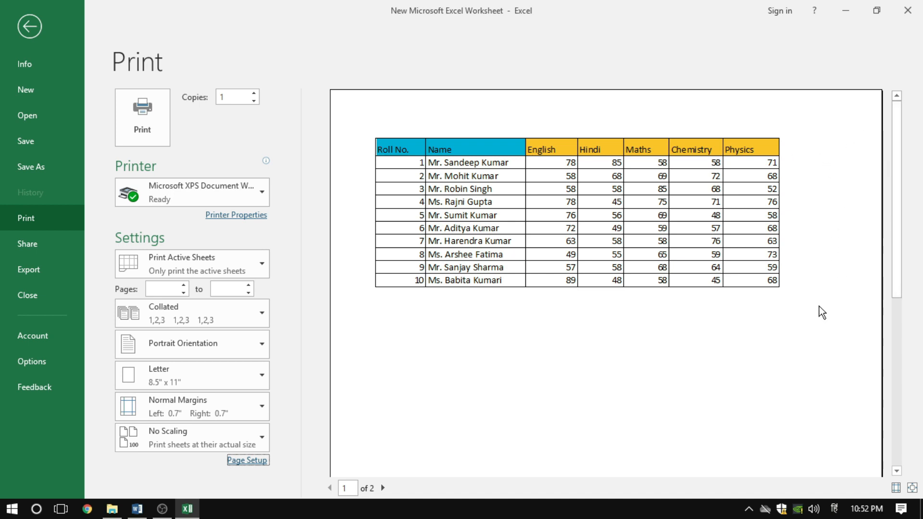
Change the scaling to fit the sheet to 1 page wide by 1 tall and apply it to the preview.
left_click(245, 461)
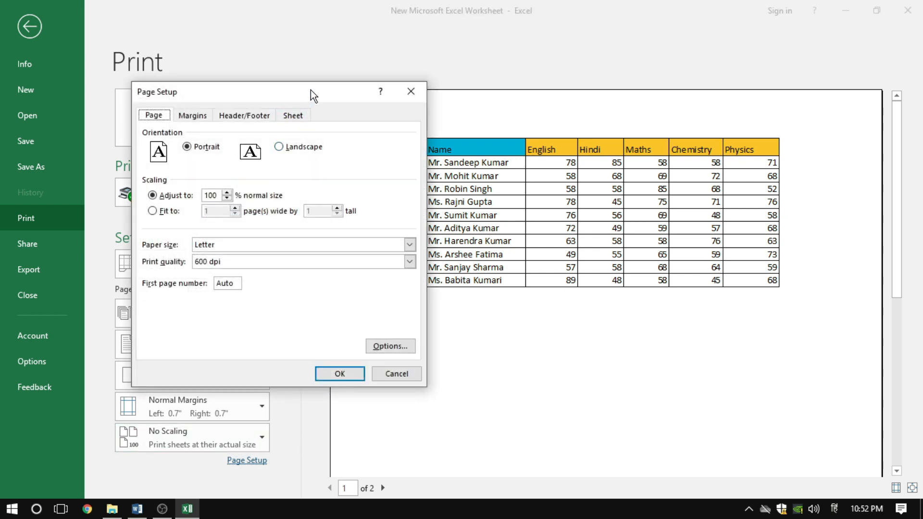
left_click_drag(310, 91, 599, 90)
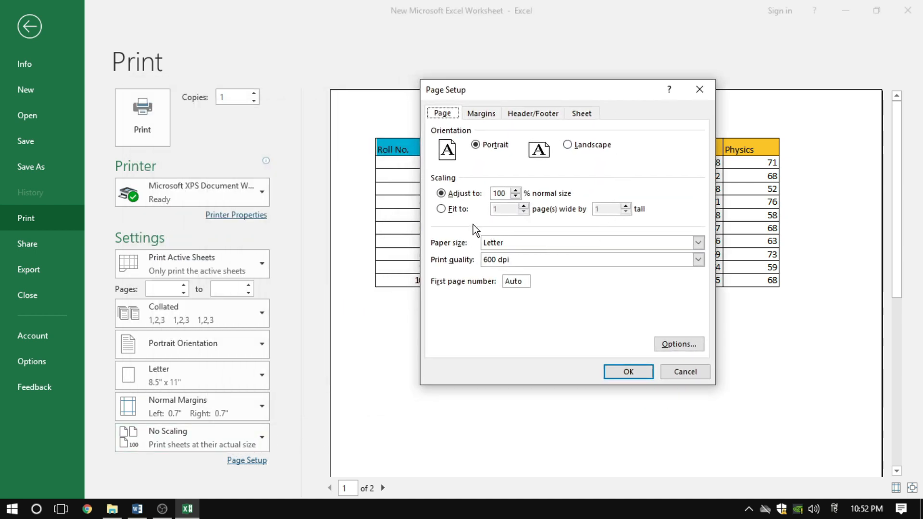
left_click(441, 210)
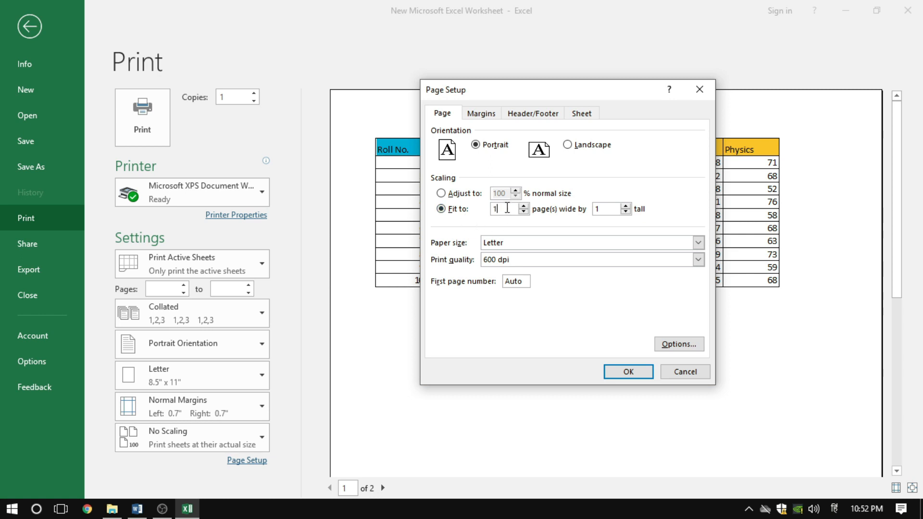
left_click(609, 210)
left_click(629, 371)
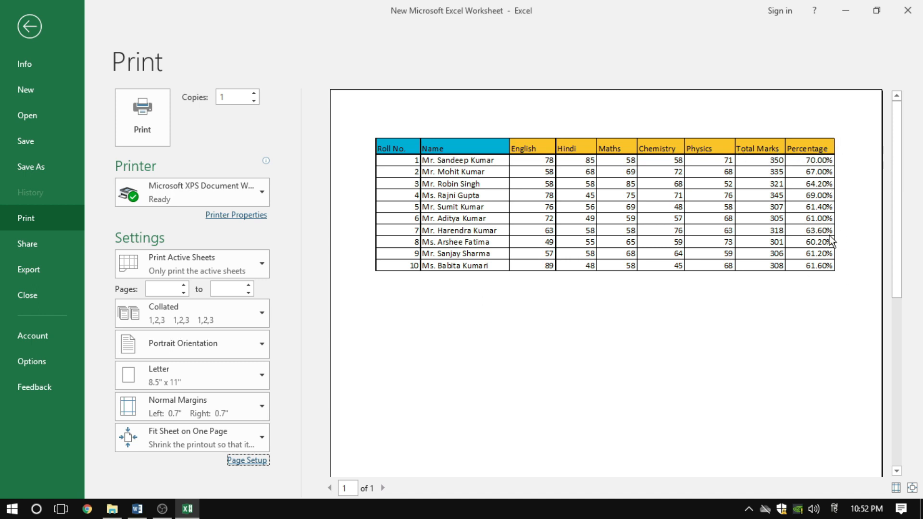
Switch the scaling to the percentage adjustment and back to fitting 1 page wide by 1 tall, and apply it.
left_click(249, 461)
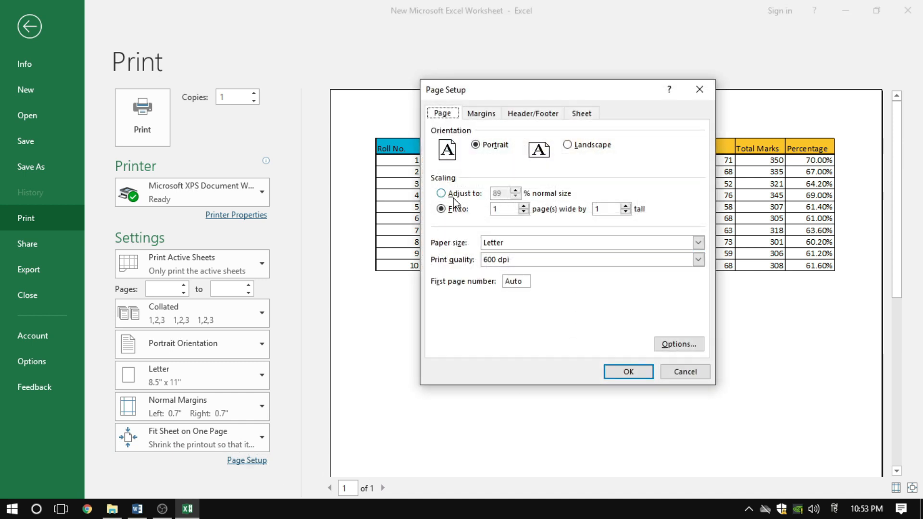
left_click(449, 193)
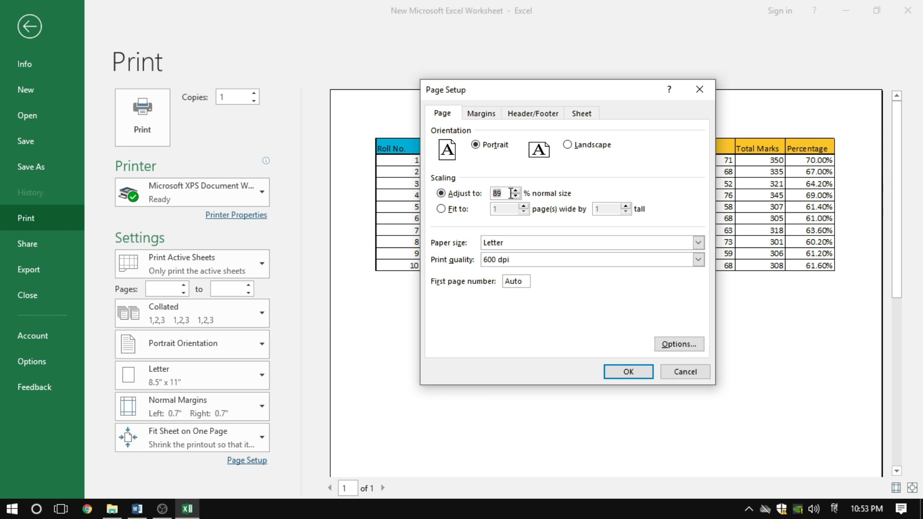
left_click(441, 209)
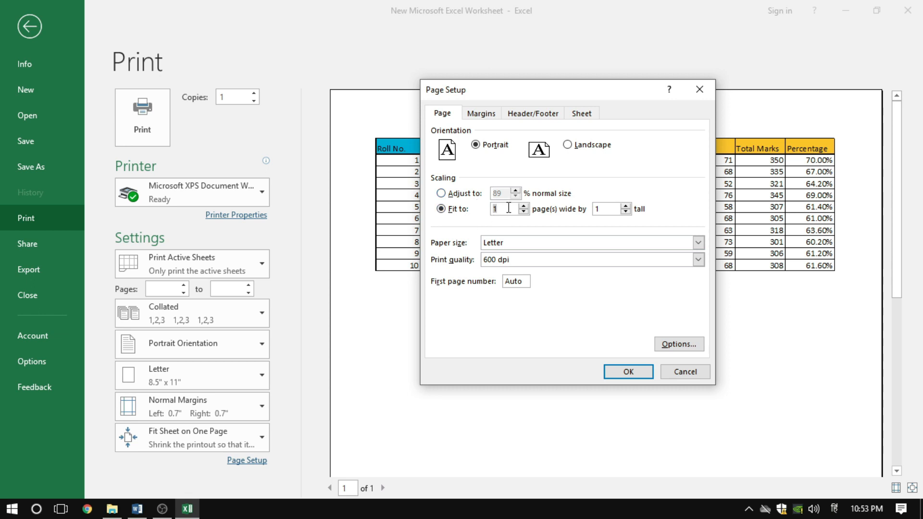
left_click(614, 206)
left_click(628, 372)
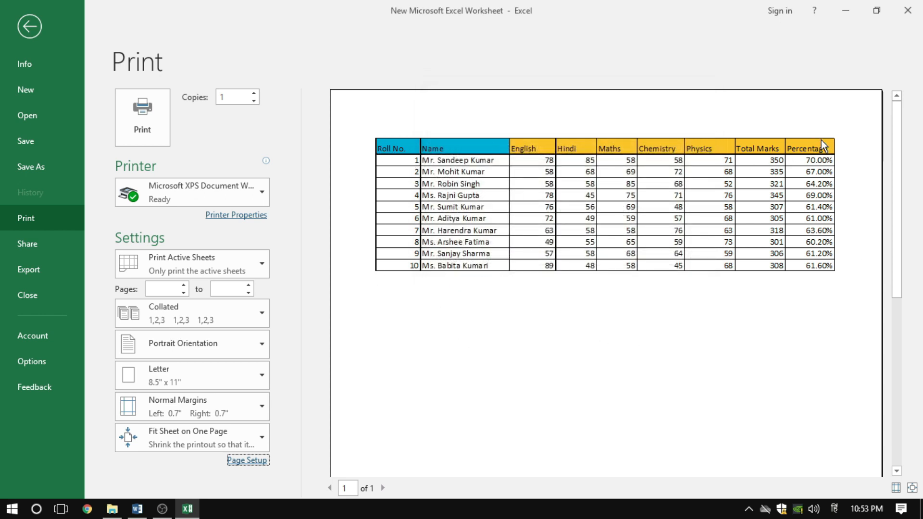
Change the paper size to A4 in the page setup and apply it to the print preview.
left_click(248, 460)
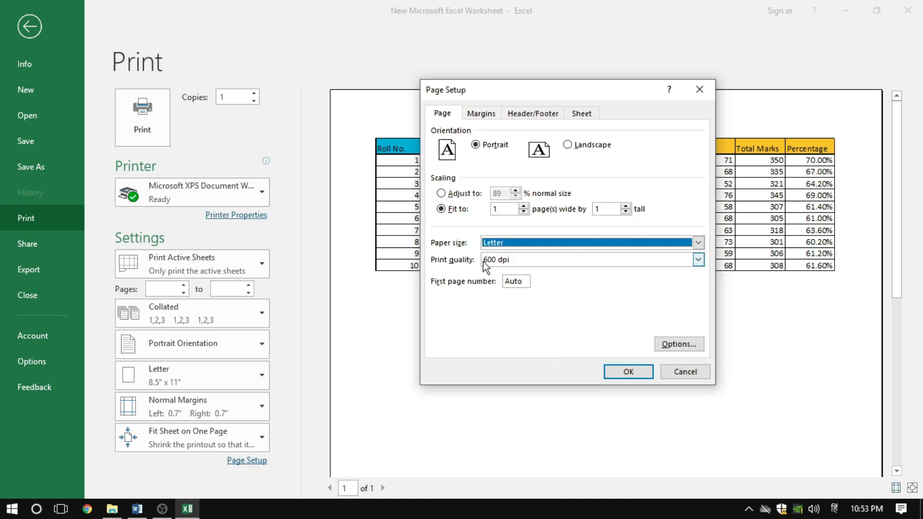
left_click(520, 243)
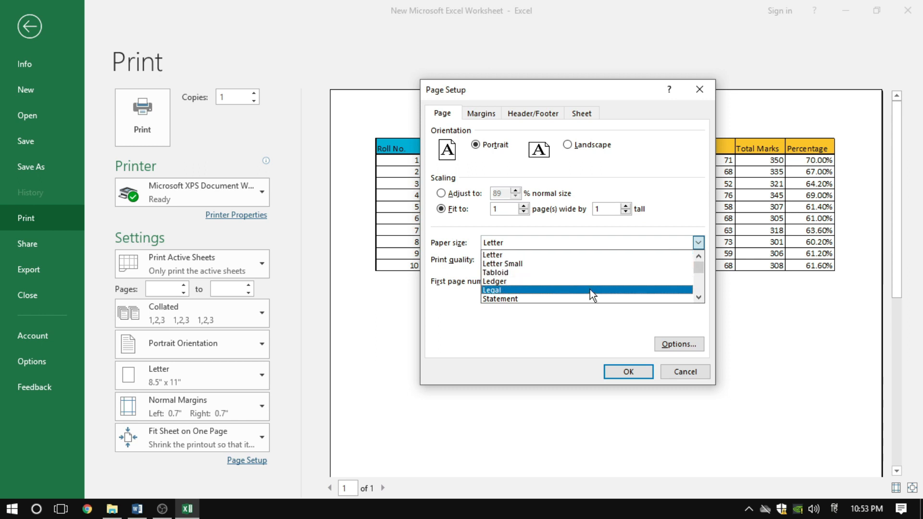
left_click_drag(698, 267, 699, 265)
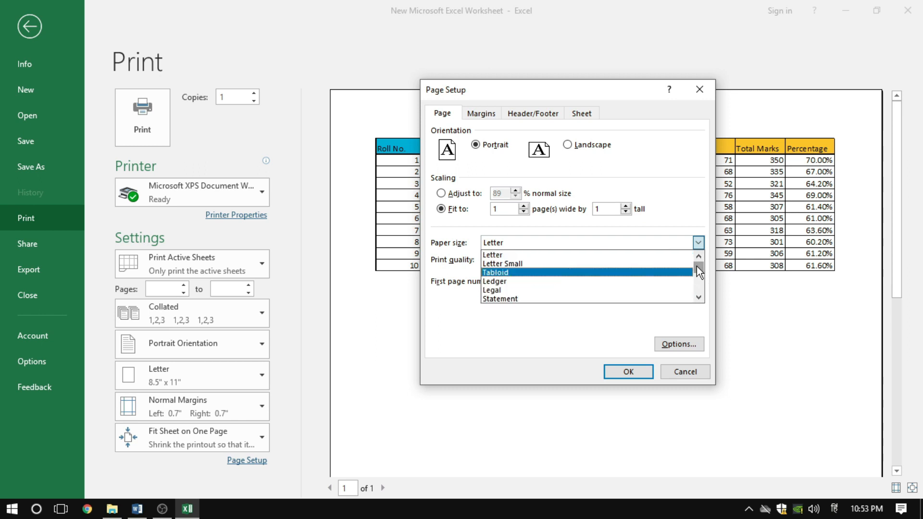
scroll(697, 267, "down", 5)
scroll(532, 274, "up", 3)
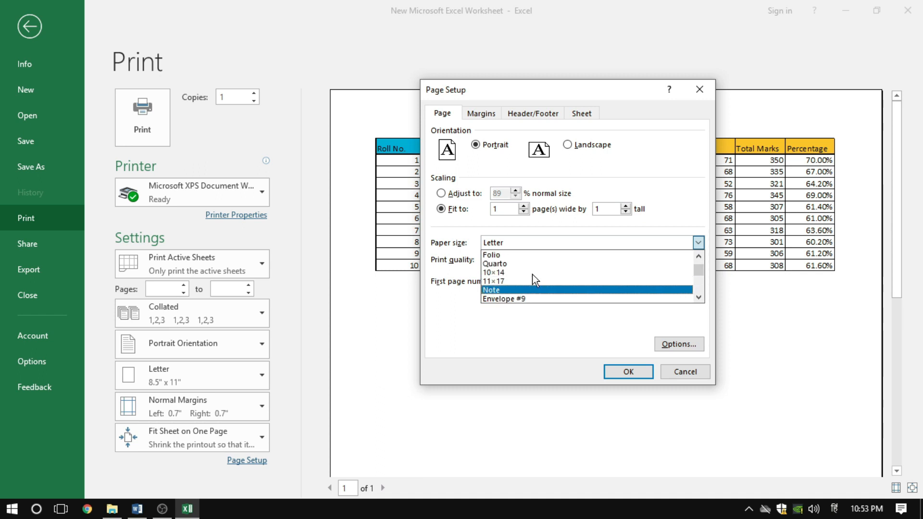
left_click(494, 273)
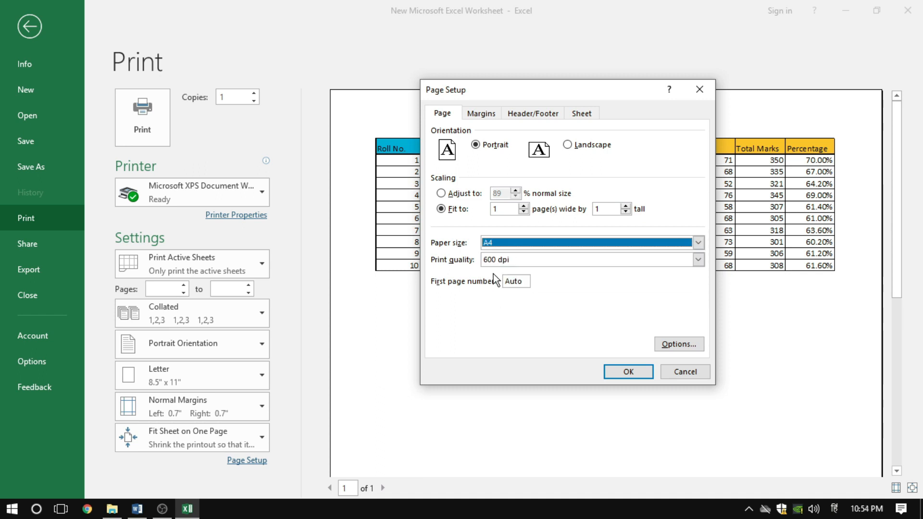
left_click(631, 375)
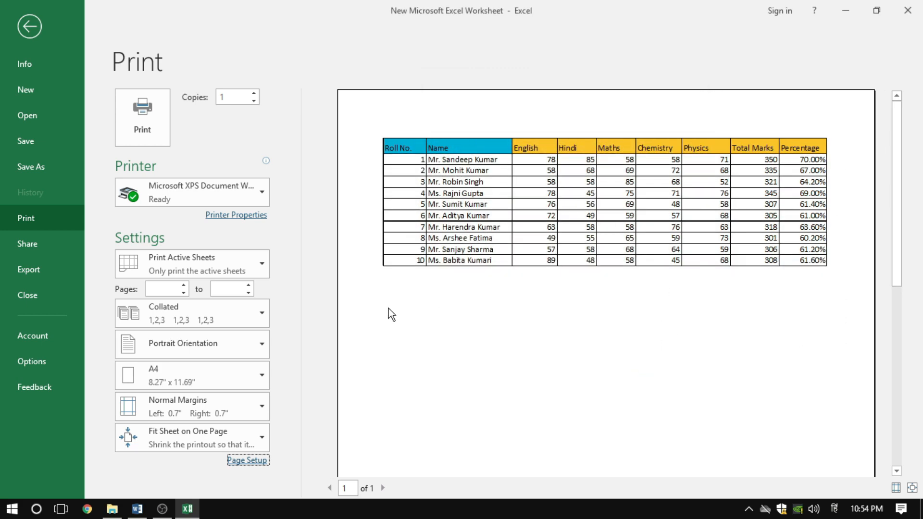
Switch the paper size to A3 through the page setup and apply it to the preview.
left_click(247, 462)
left_click(515, 245)
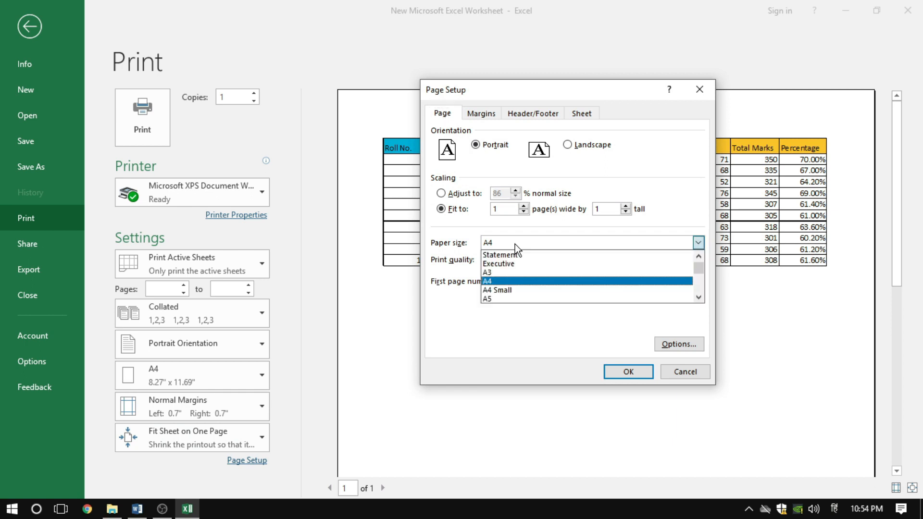
left_click(501, 269)
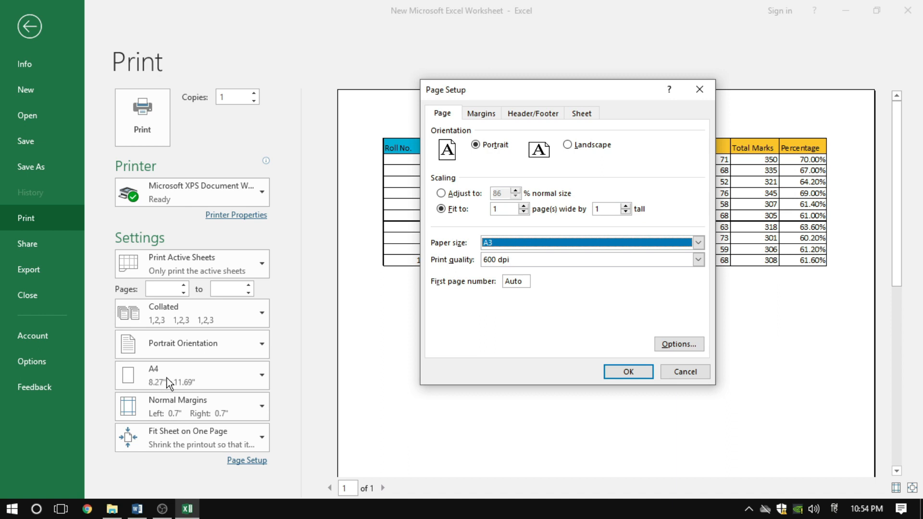
left_click(618, 372)
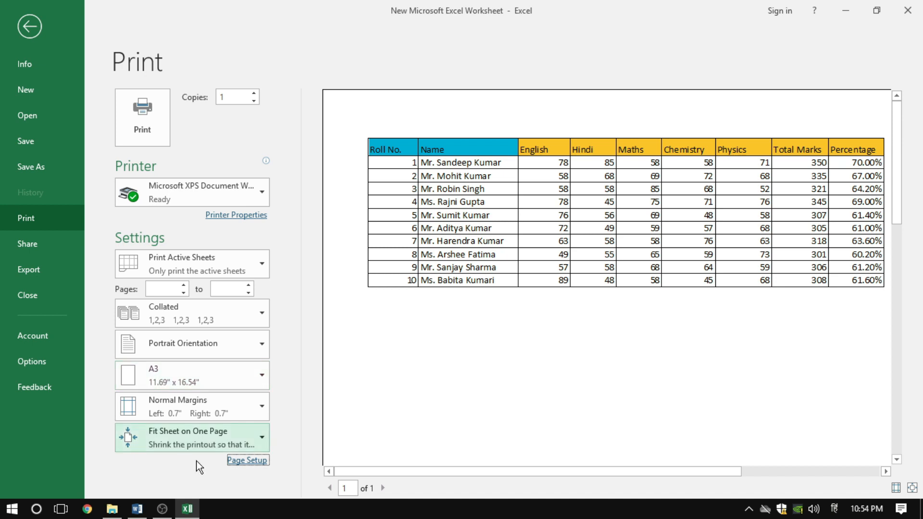
Change the page orientation to Landscape in the page setup and apply it.
left_click(247, 460)
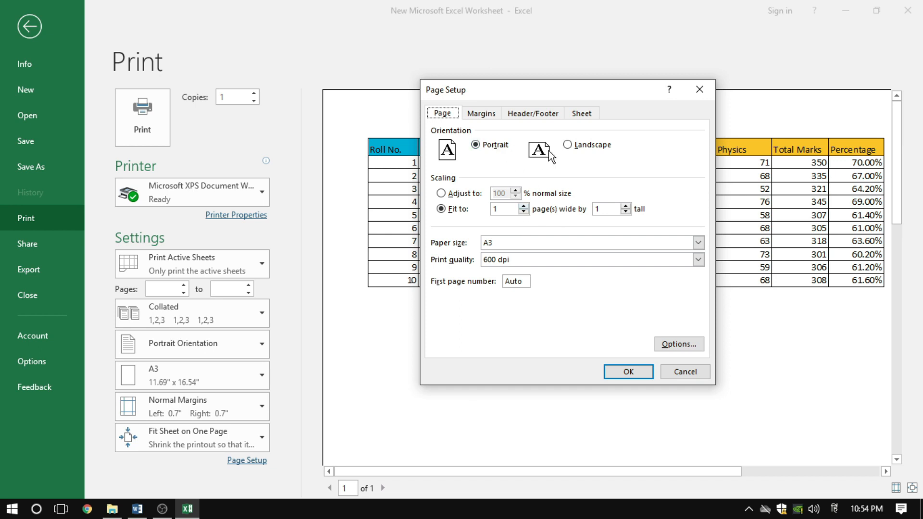
left_click(575, 144)
left_click(628, 371)
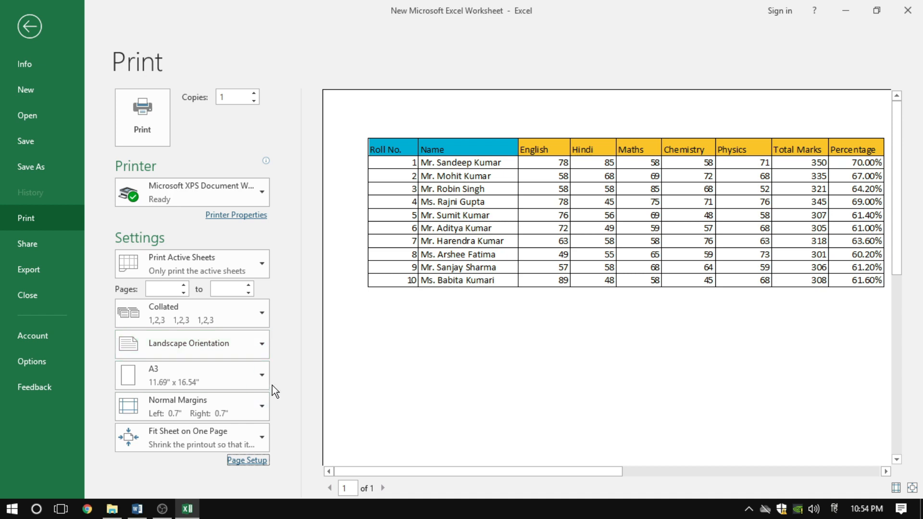
Compare A4 and A3 directly in the print settings' paper sizes, leaving A4 selected.
left_click(214, 376)
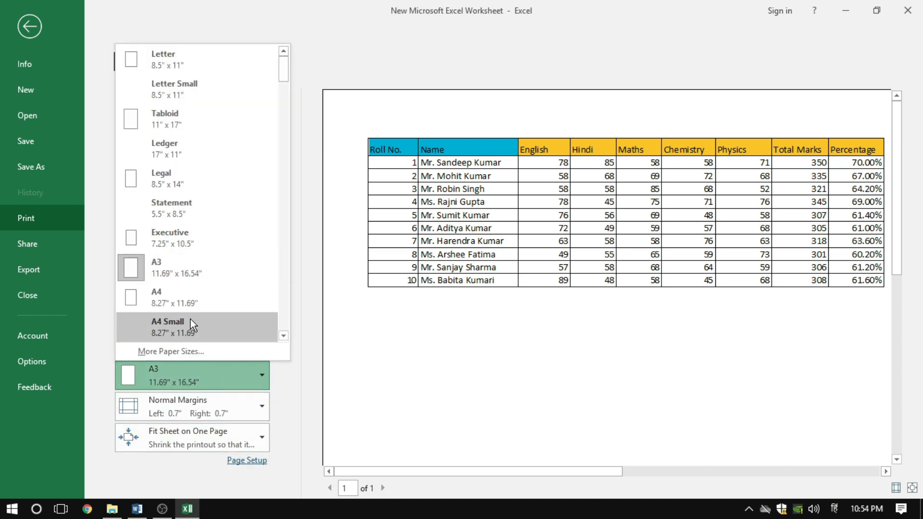
left_click(191, 302)
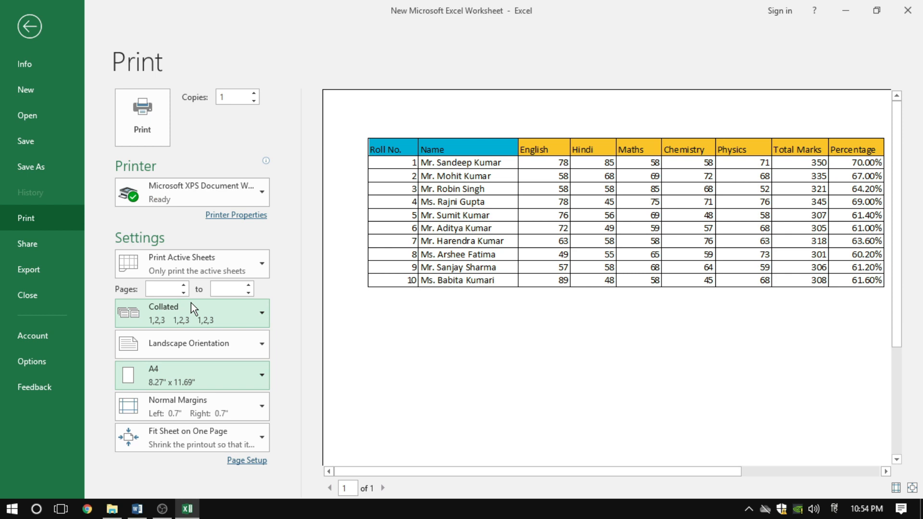
left_click(203, 379)
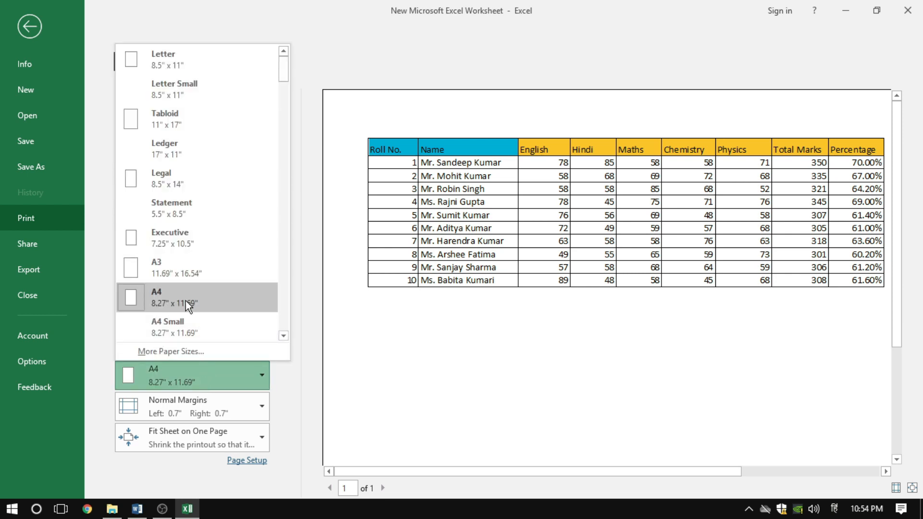
left_click(183, 273)
left_click(183, 372)
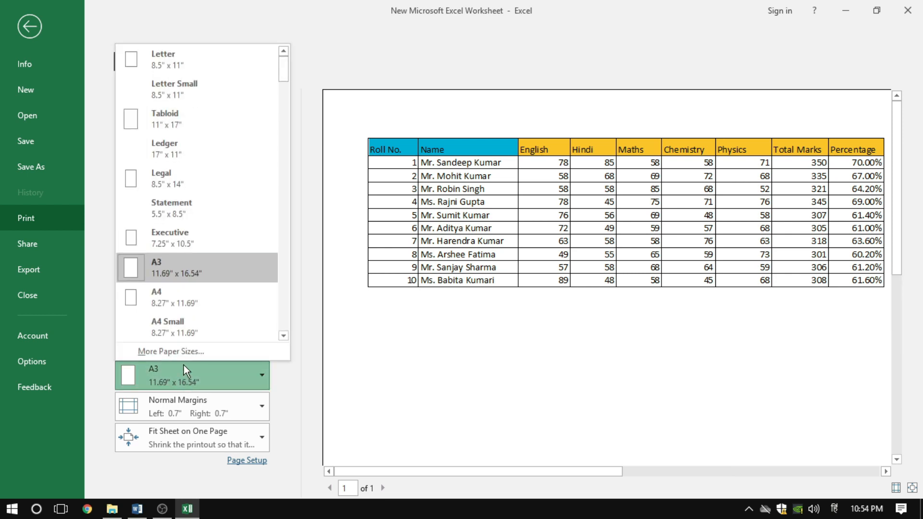
left_click(171, 295)
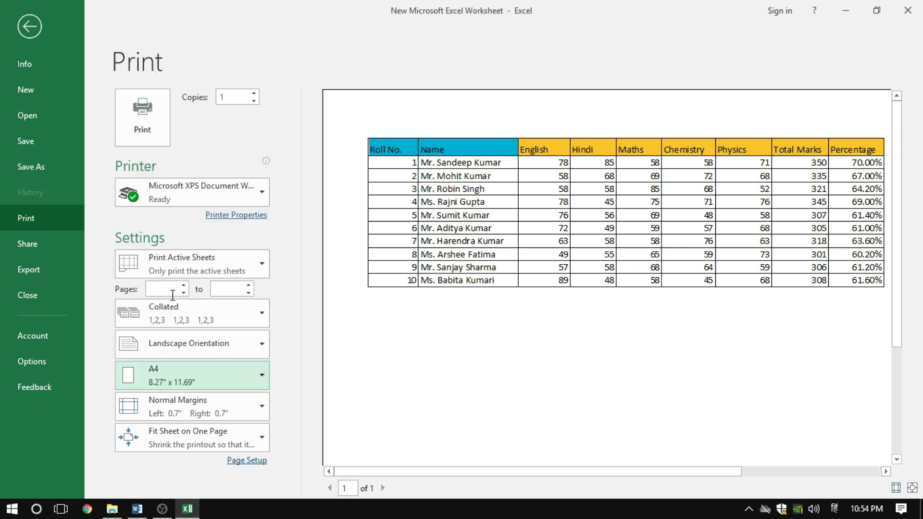
Review the page setup without changing it, return to the worksheet and select an empty cell below the marks table.
left_click(246, 460)
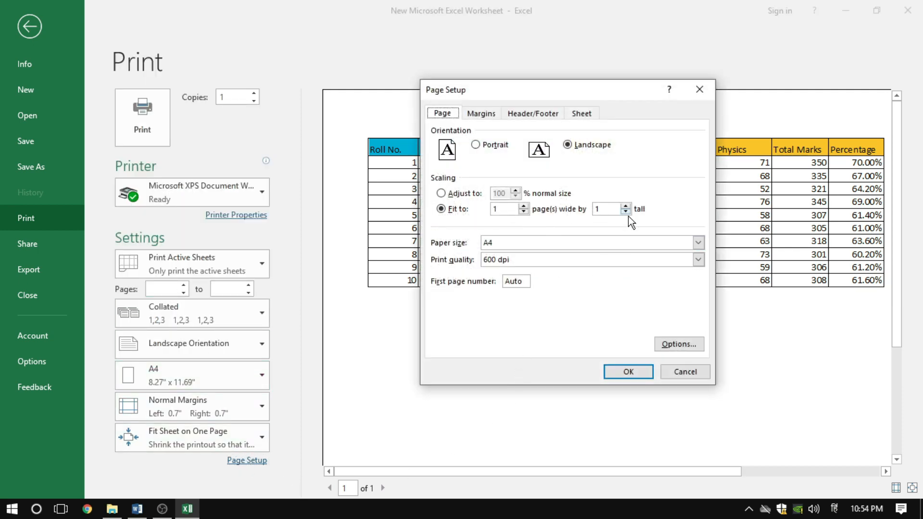
left_click(692, 377)
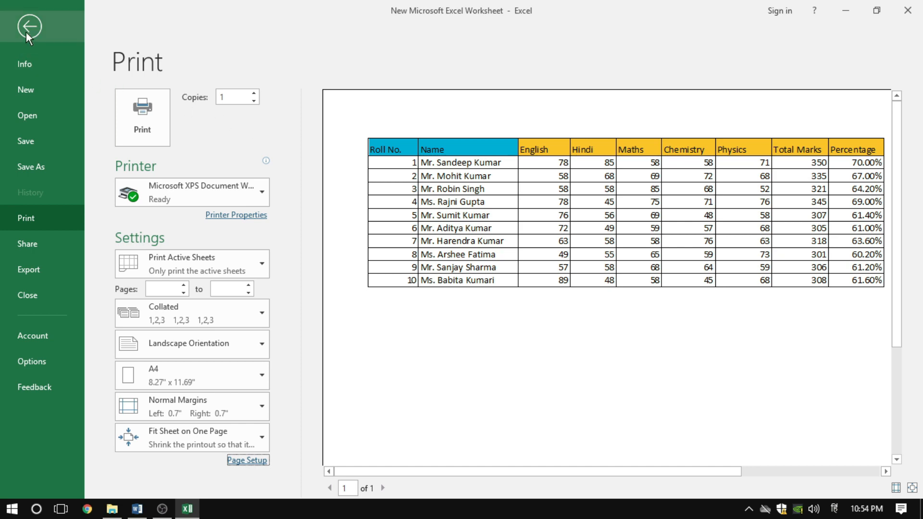
left_click(26, 33)
left_click(387, 359)
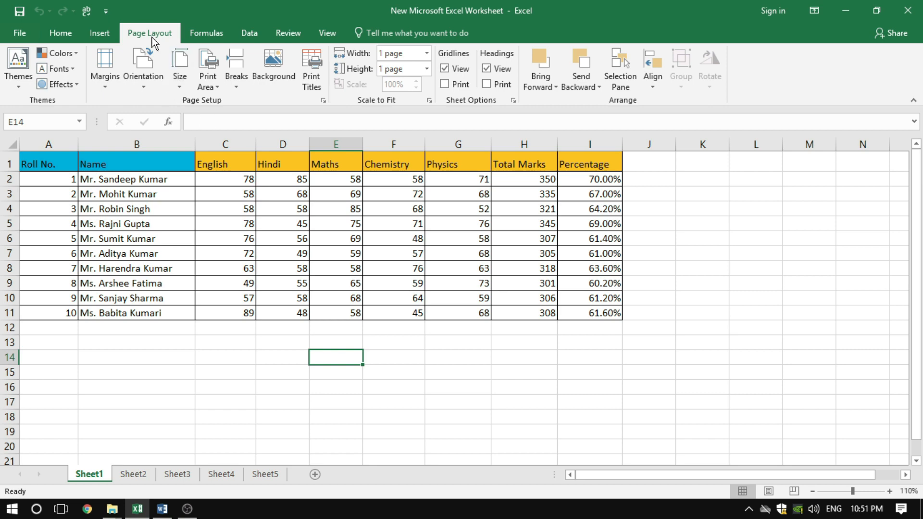
Set the top page margin to 2 inches in the page setup and show the zoomed-in print preview.
left_click(323, 100)
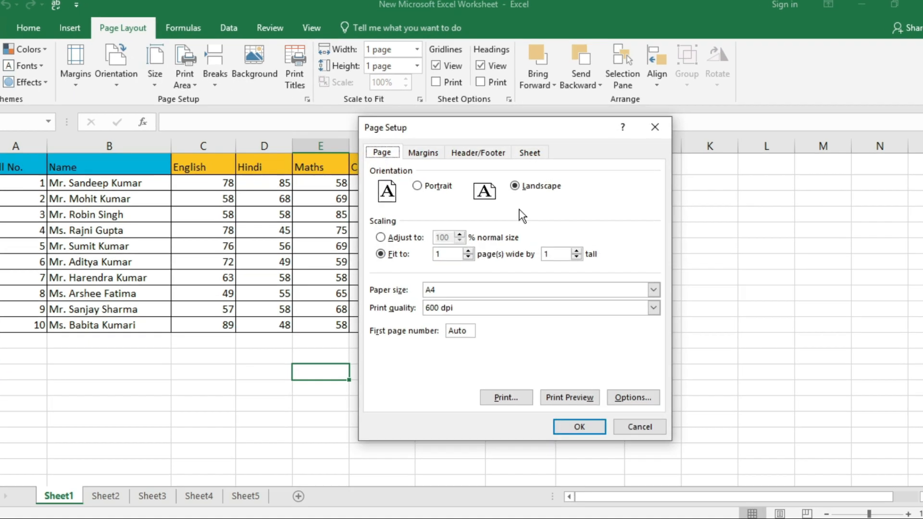
left_click(392, 162)
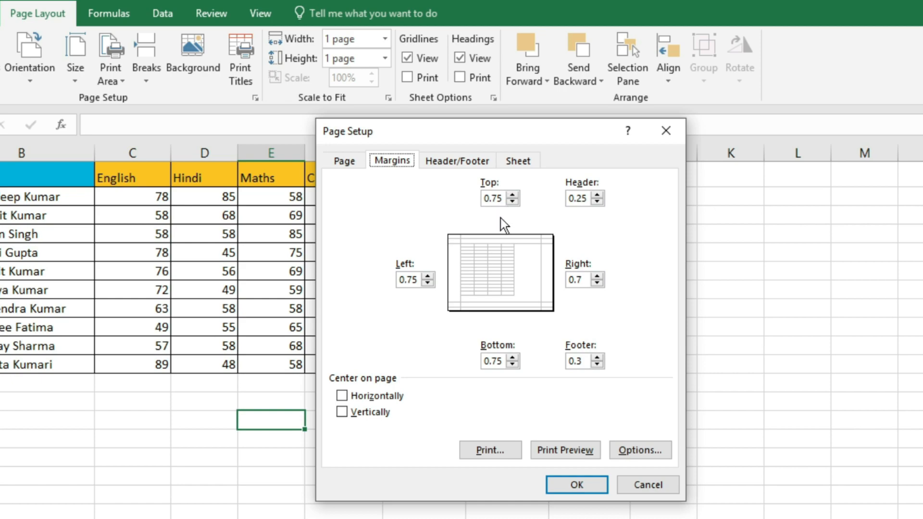
left_click(512, 195)
left_click(512, 195)
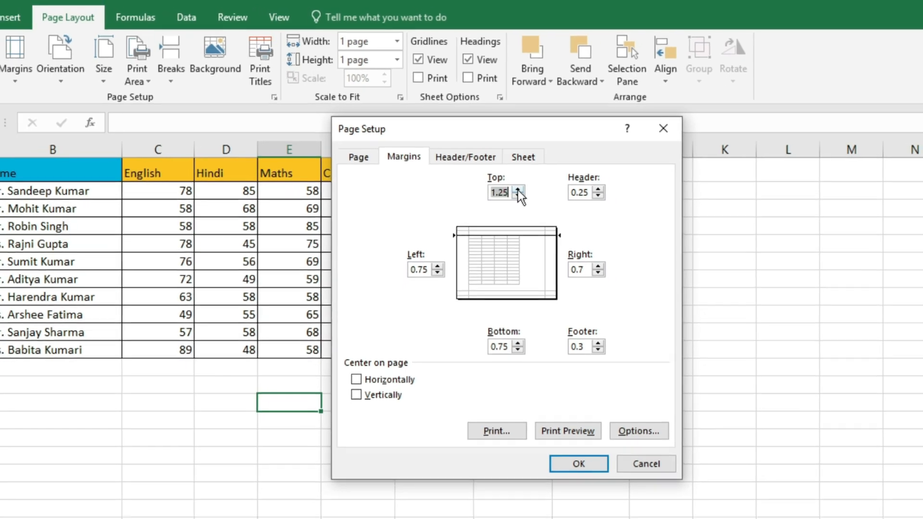
left_click(512, 195)
left_click(513, 195)
left_click(512, 195)
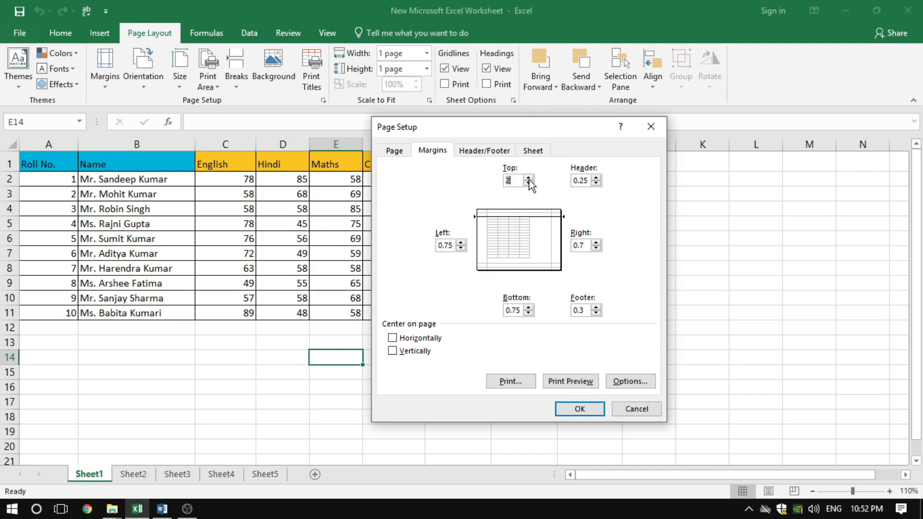
left_click(560, 381)
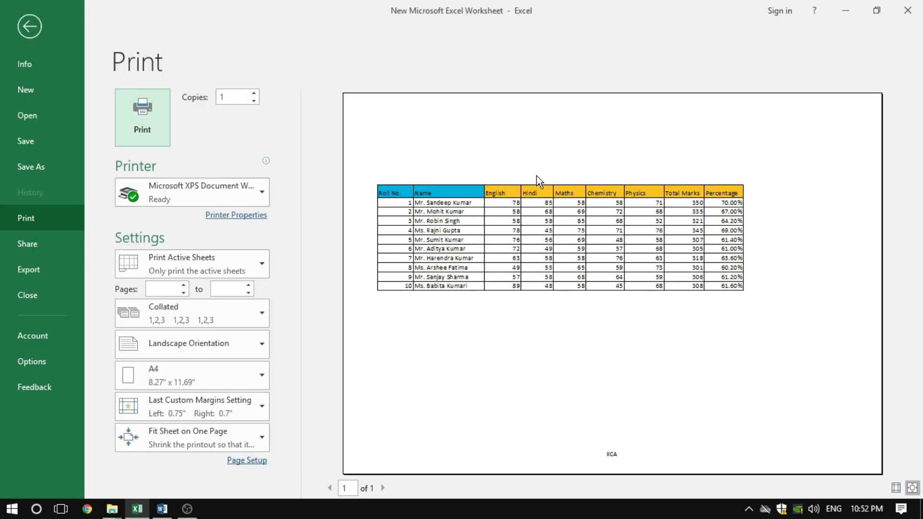
left_click(487, 155)
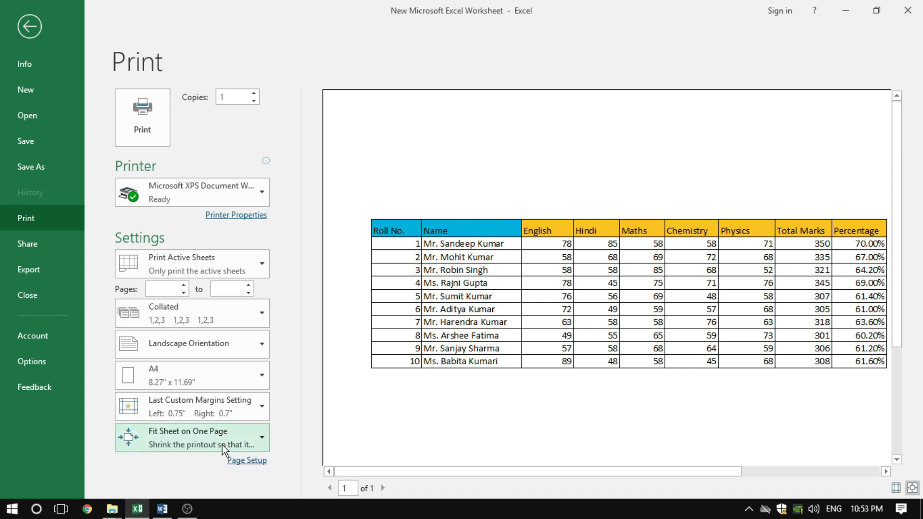
Reduce the top margin to 1 inch from the preview's page setup and apply it.
left_click(247, 461)
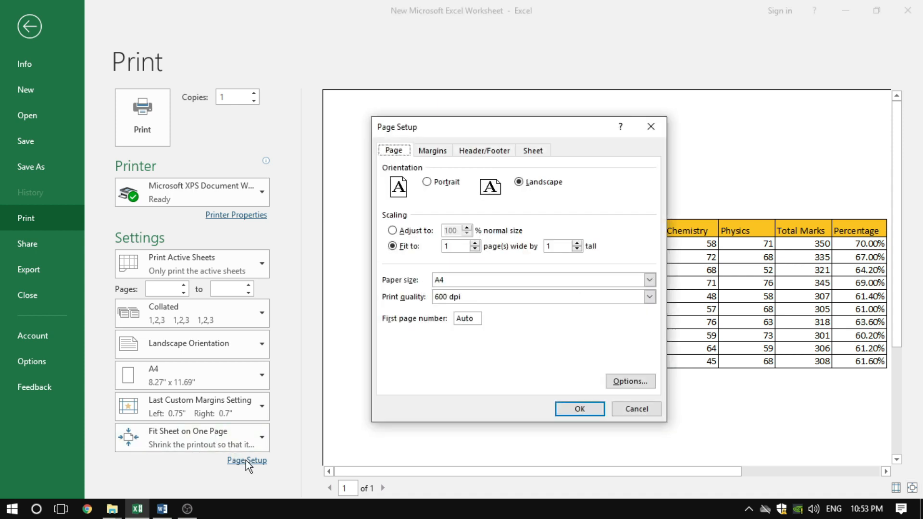
left_click(432, 151)
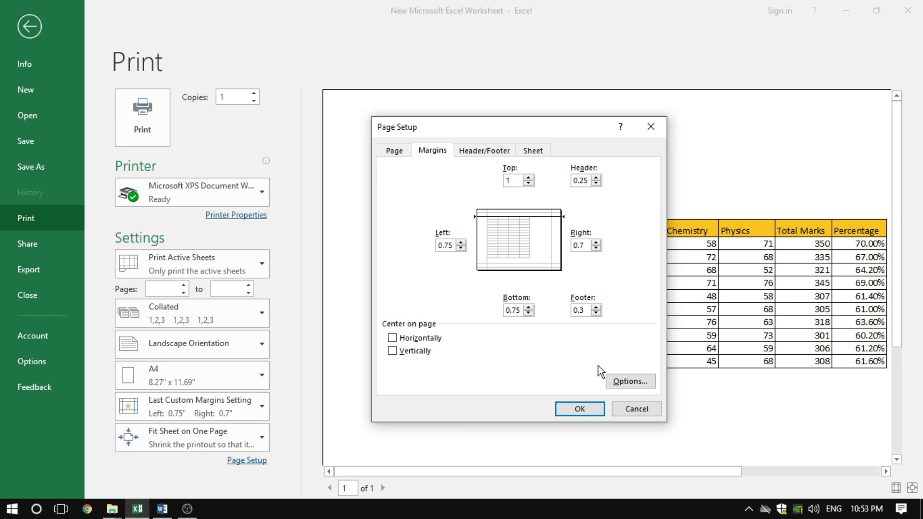
left_click(580, 409)
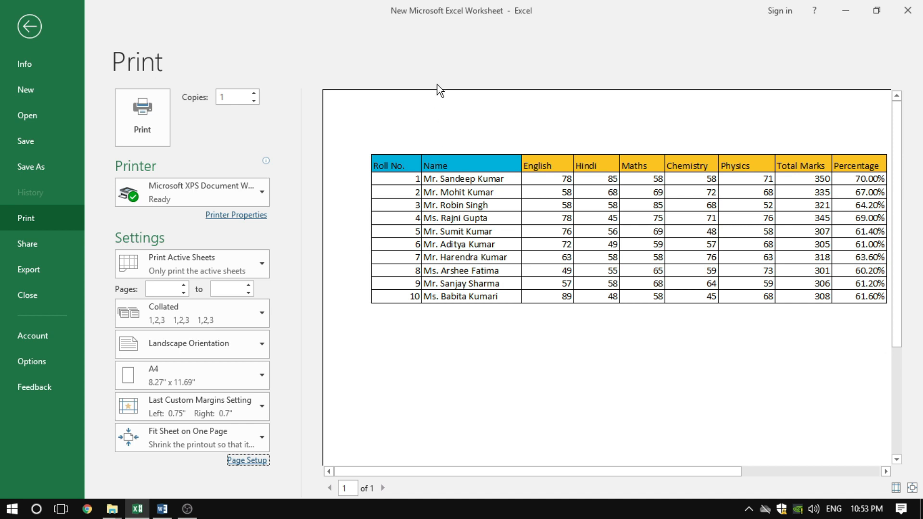
Set the left margin to 2 inches in the page setup and apply it to the preview.
left_click(247, 460)
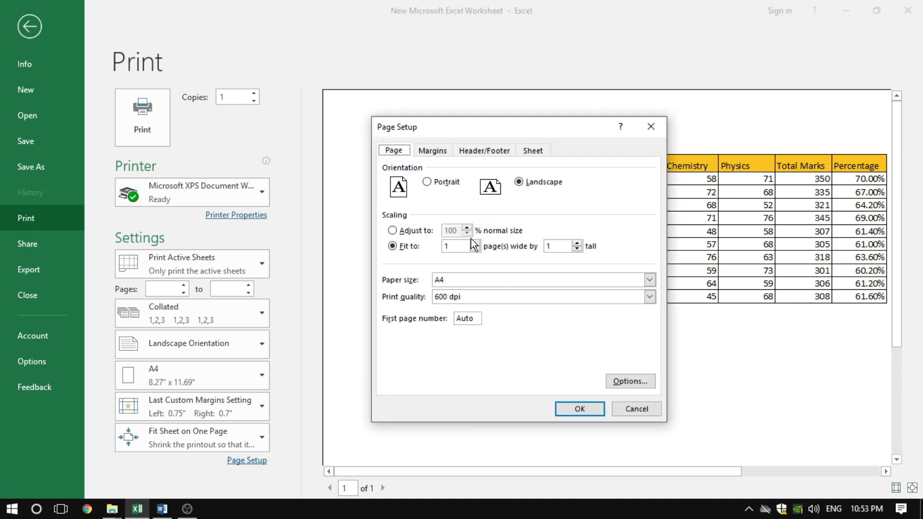
left_click(438, 151)
left_click(460, 248)
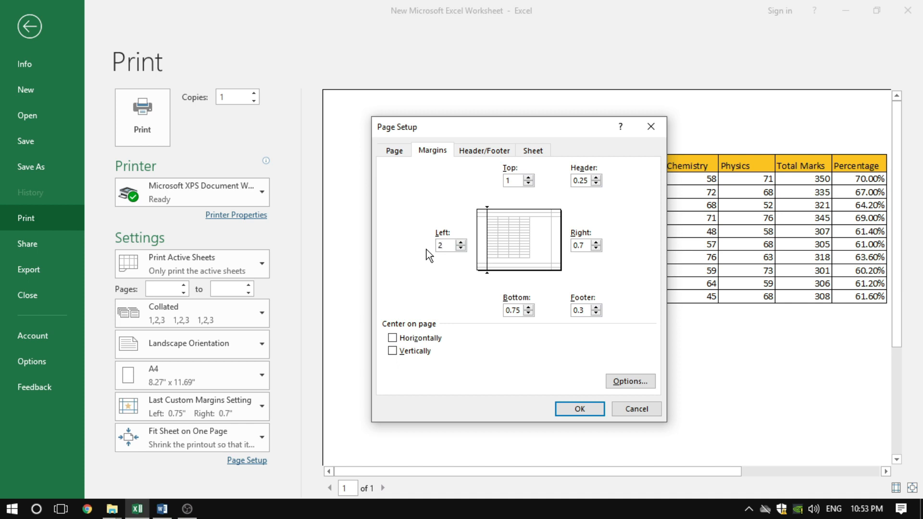
left_click(568, 408)
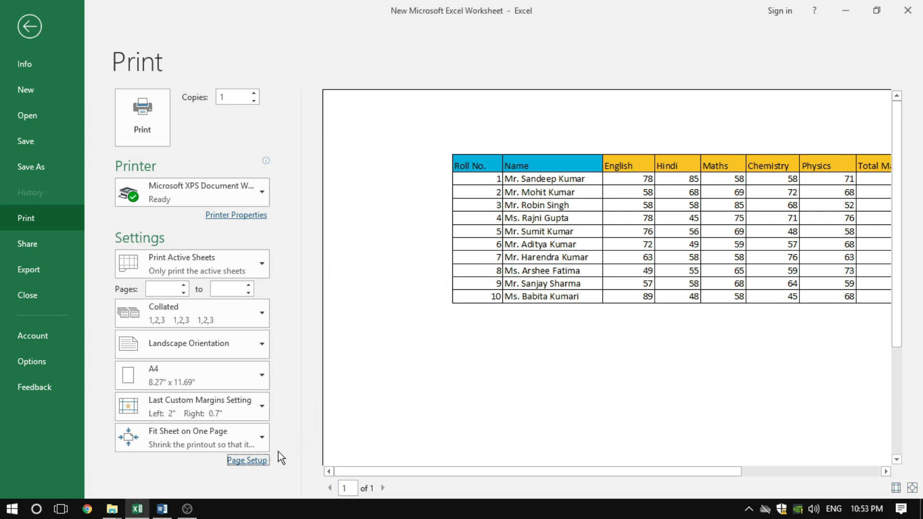
Set the left margin to 0.75 inches and move the page setup dialog off the previewed table.
left_click(257, 462)
left_click(432, 152)
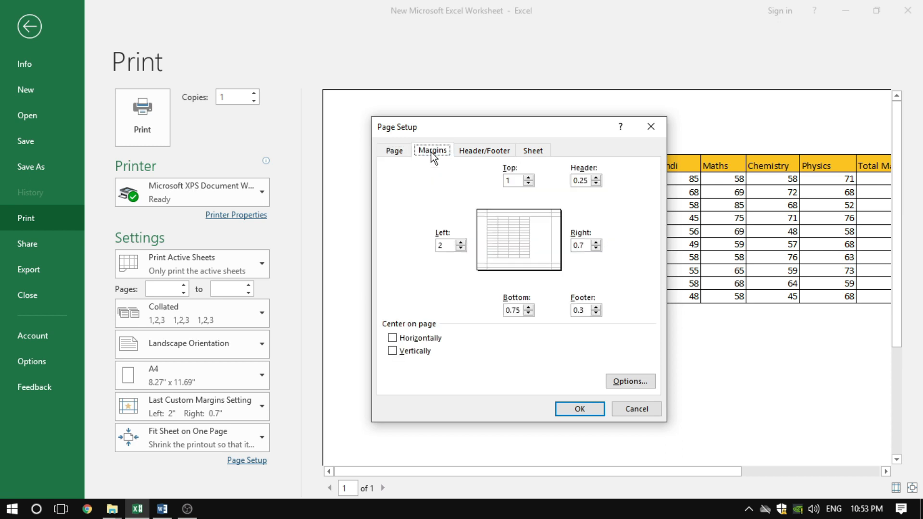
left_click(460, 249)
left_click_drag(580, 127, 373, 180)
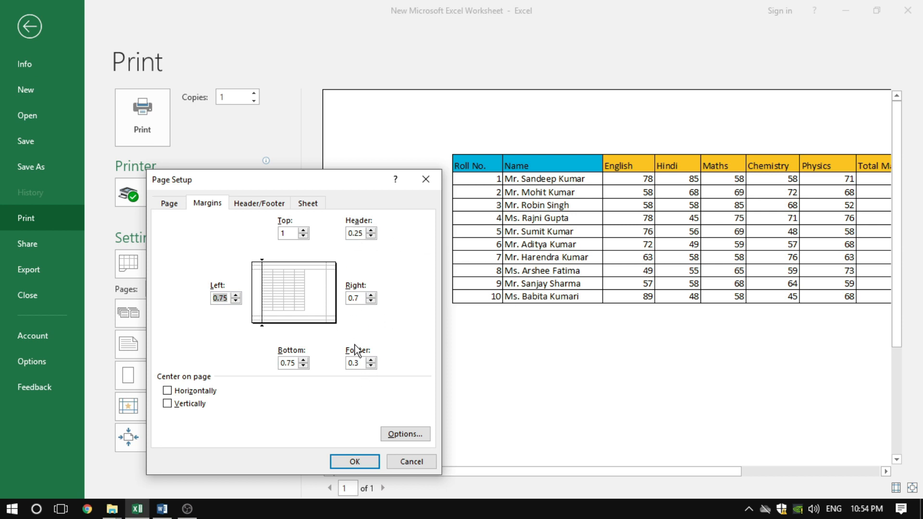
Add a custom page header with the text IICA in its left section and apply it to the print preview.
left_click(260, 203)
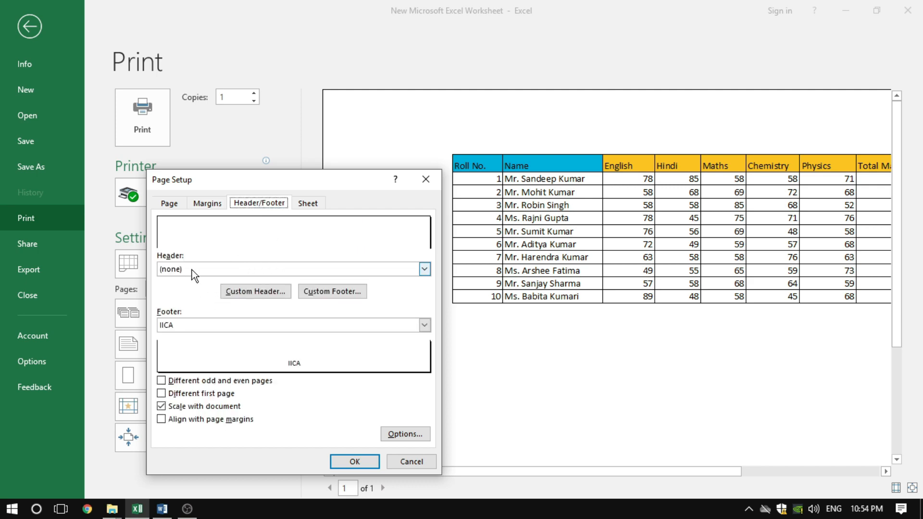
left_click(246, 291)
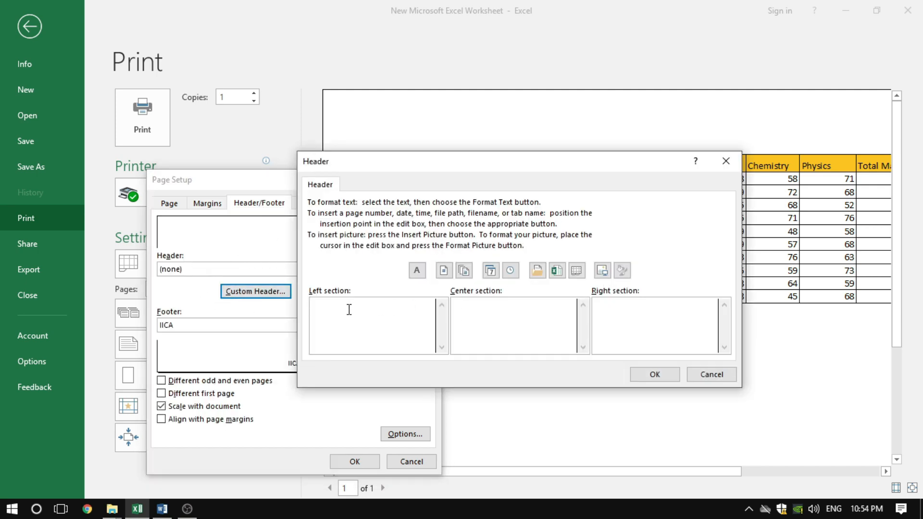
type("IICA")
left_click_drag(534, 170, 596, 199)
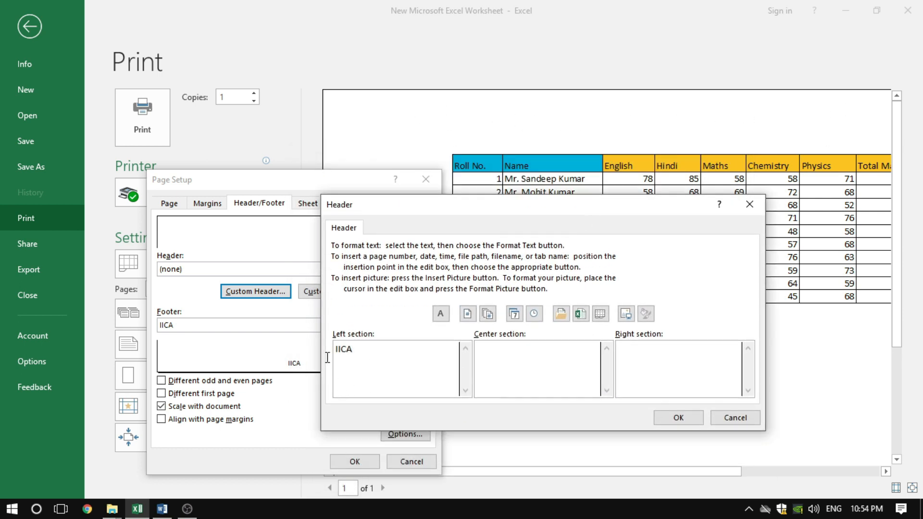
left_click_drag(335, 355, 358, 356)
left_click(641, 362)
left_click(514, 361)
left_click(677, 417)
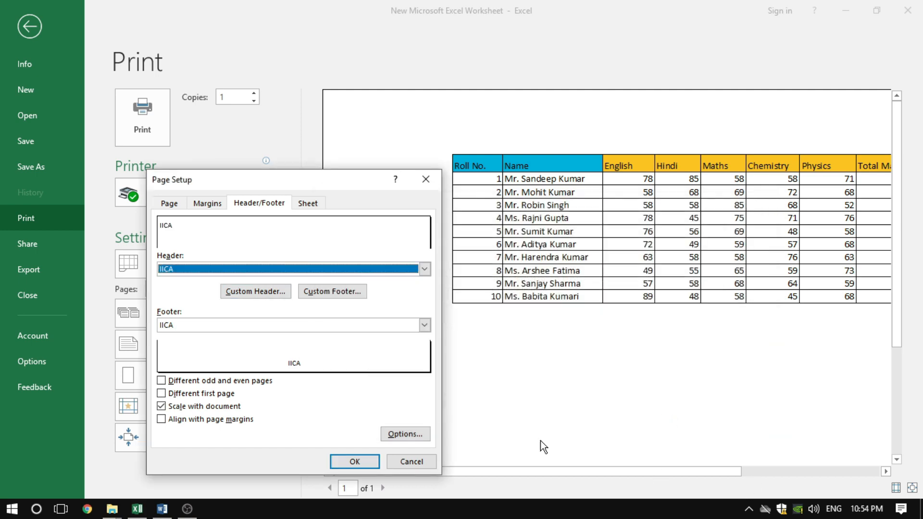
left_click(345, 462)
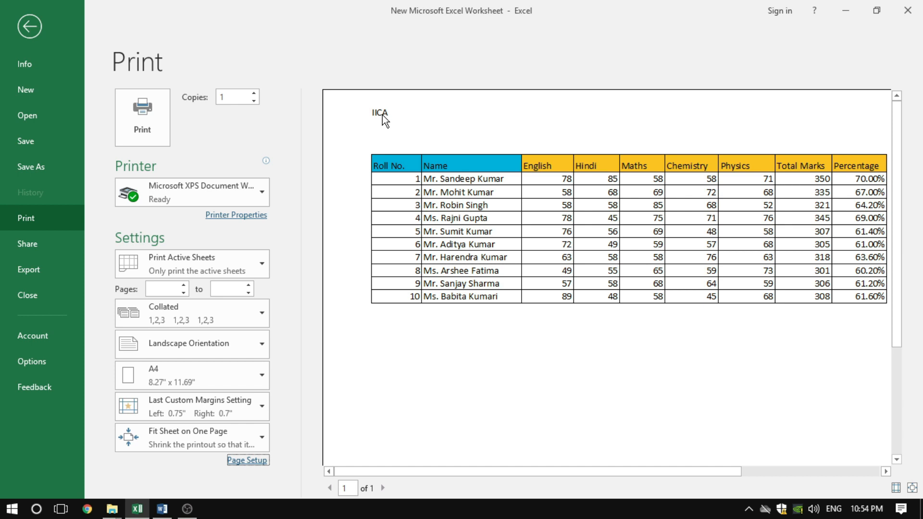
Set the header margin to 0.5 inches in the page setup and apply it to the preview.
left_click(244, 460)
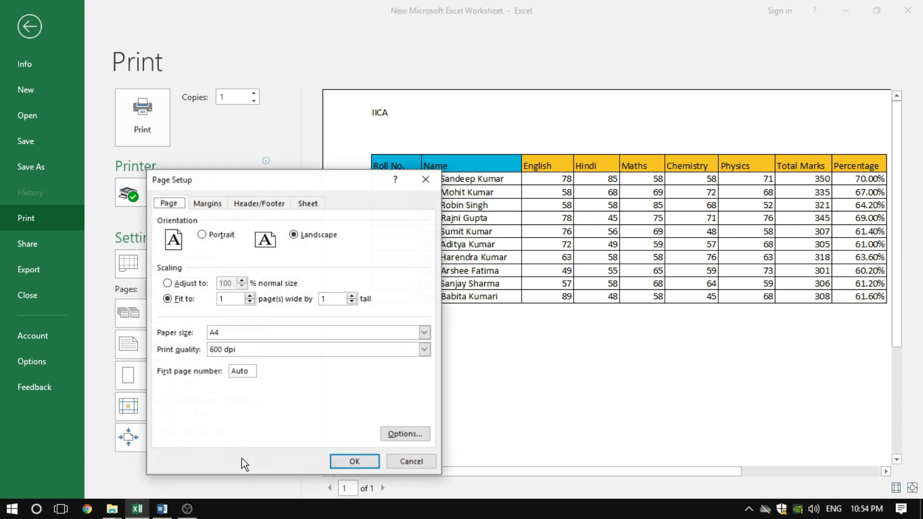
left_click(207, 203)
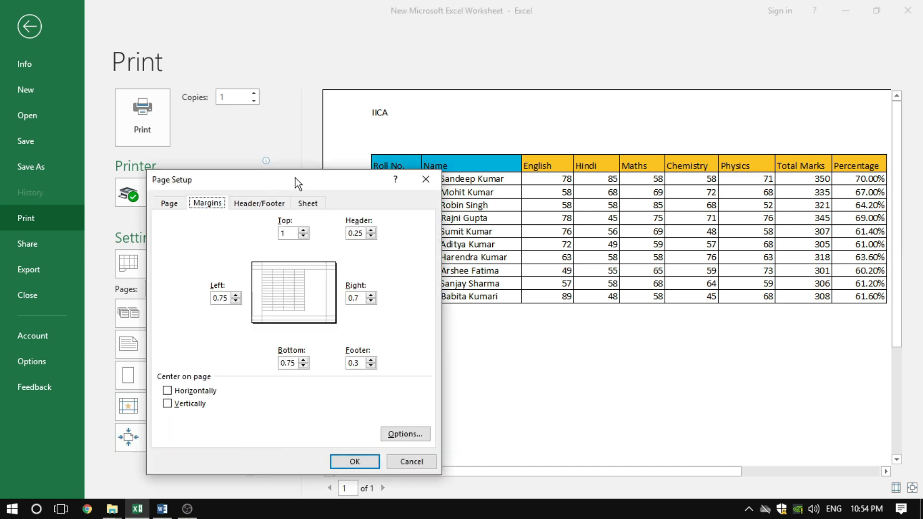
left_click_drag(295, 178, 686, 150)
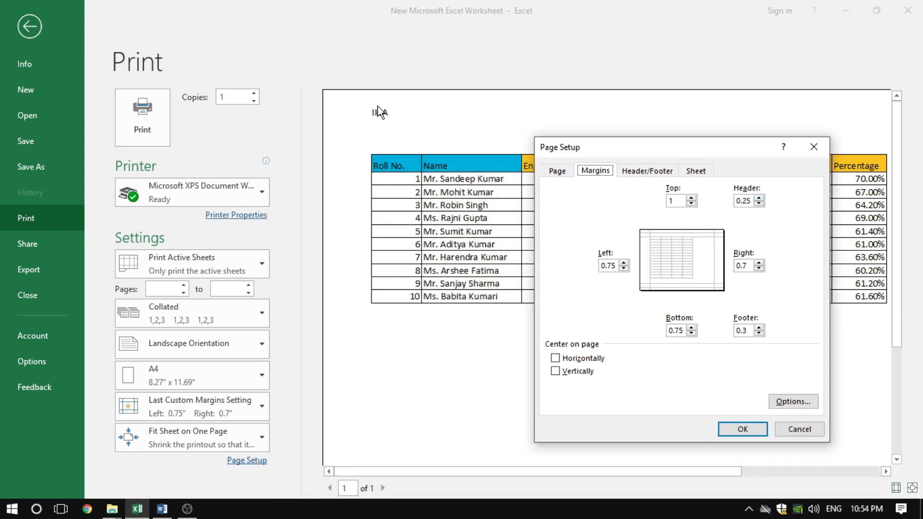
left_click_drag(742, 201, 752, 200)
left_click(755, 199)
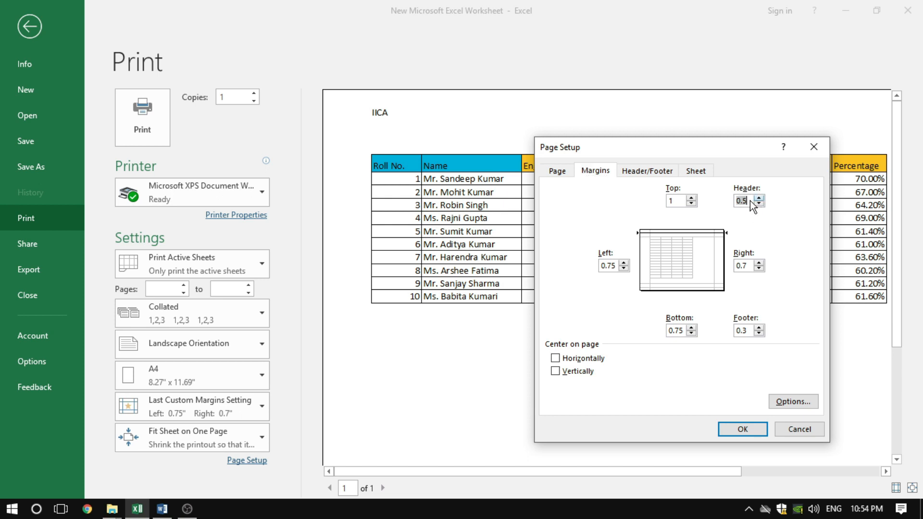
type(".5")
left_click(744, 429)
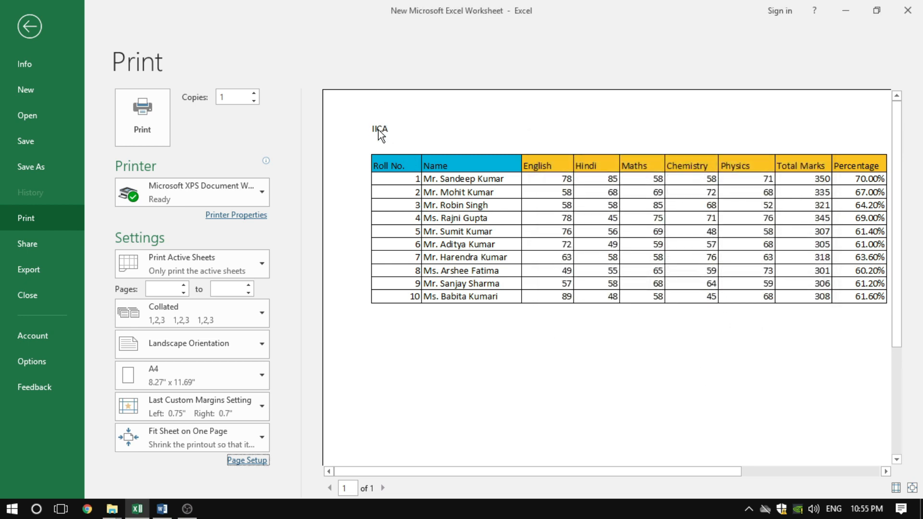
Increase the header margin to 1 inch in the page setup and apply it.
left_click(247, 460)
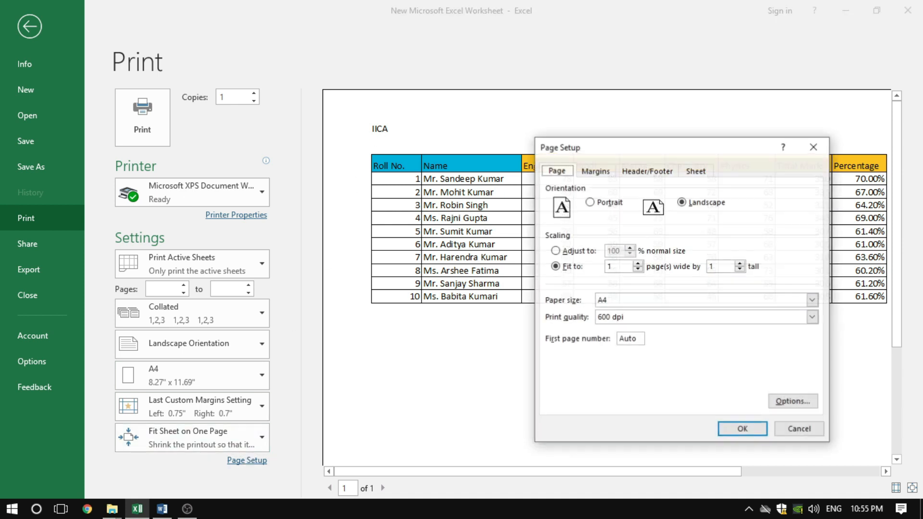
left_click(597, 172)
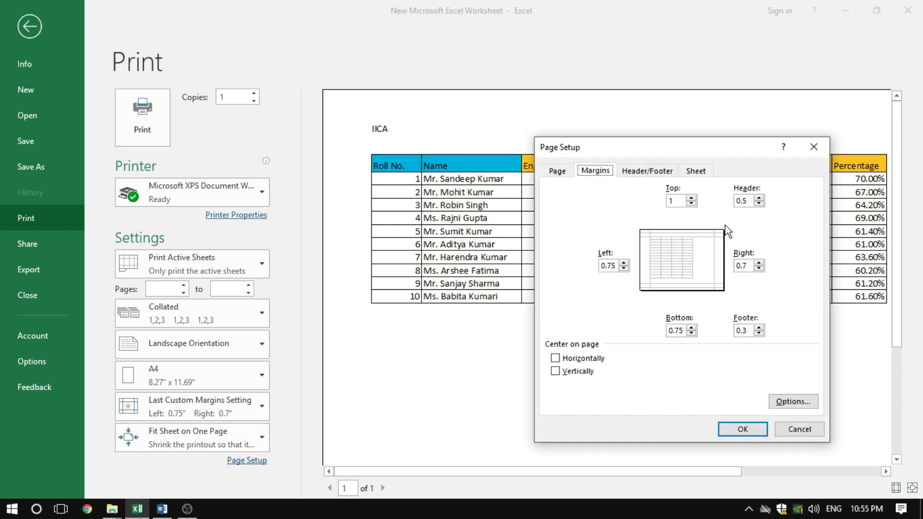
left_click_drag(753, 200, 726, 202)
type("1")
left_click(743, 429)
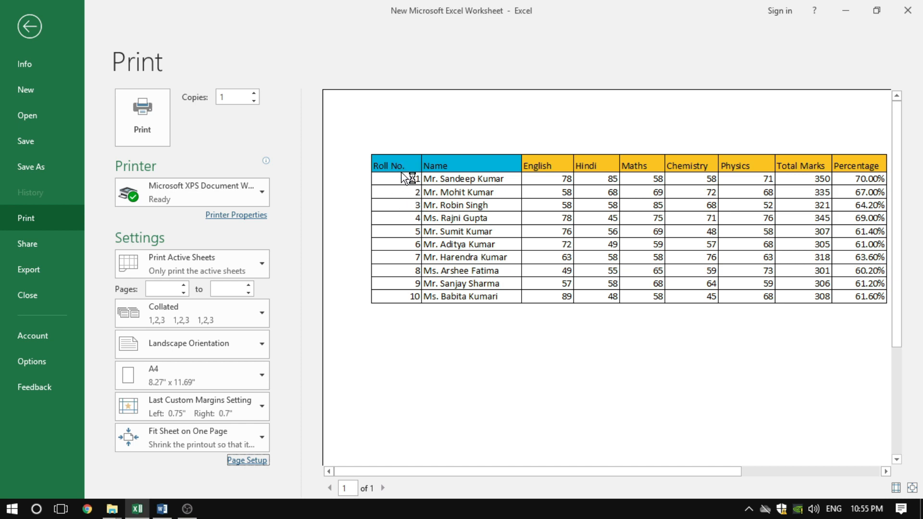
Reduce the header margin from the page setup back to 0.5 inches and apply it.
left_click(246, 460)
left_click(596, 171)
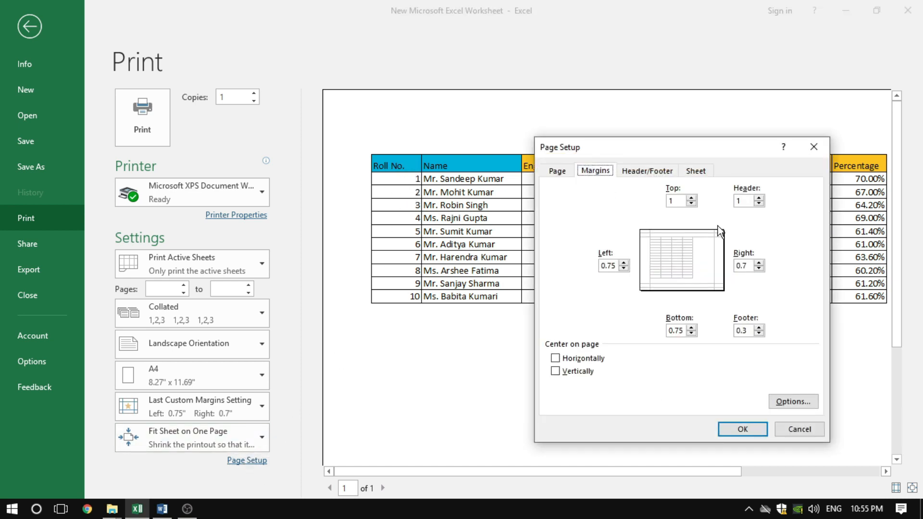
double_click(750, 201)
type(".4")
left_click(743, 429)
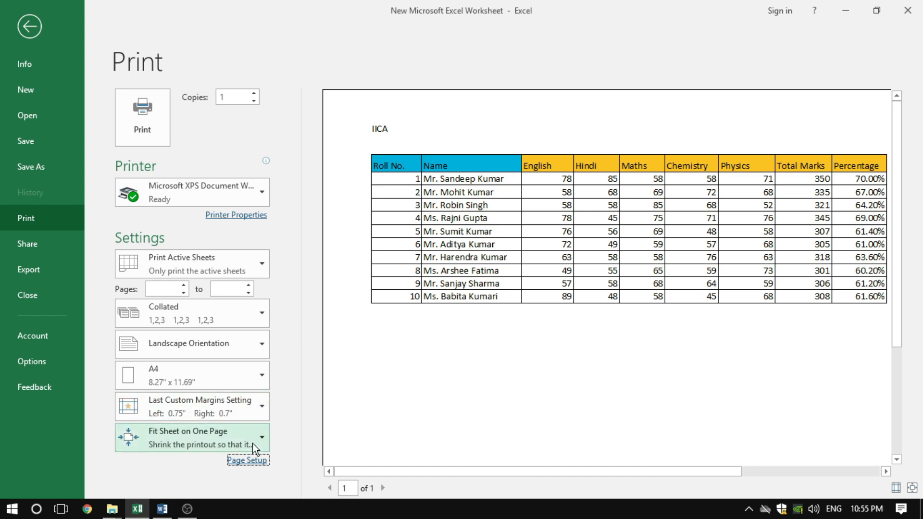
Center the table horizontally on the page and show the whole page in the print preview.
left_click(247, 460)
left_click(595, 170)
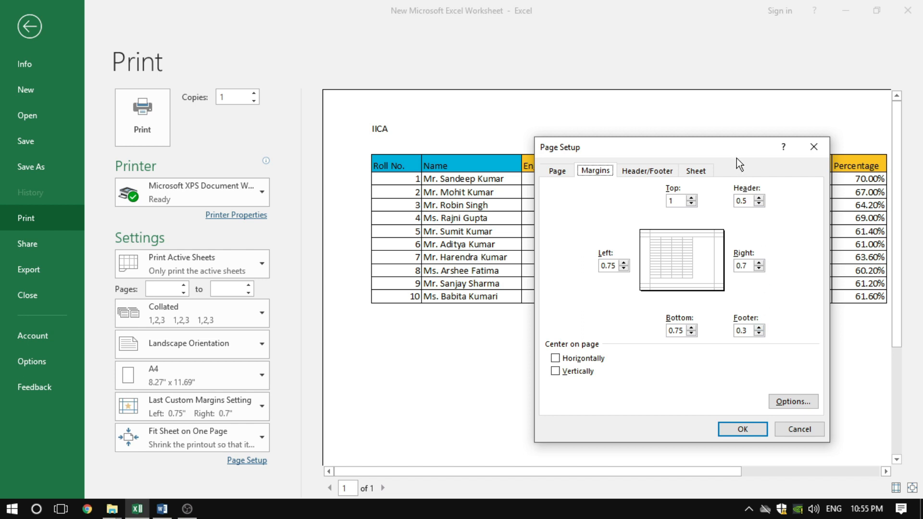
left_click_drag(737, 158, 676, 137)
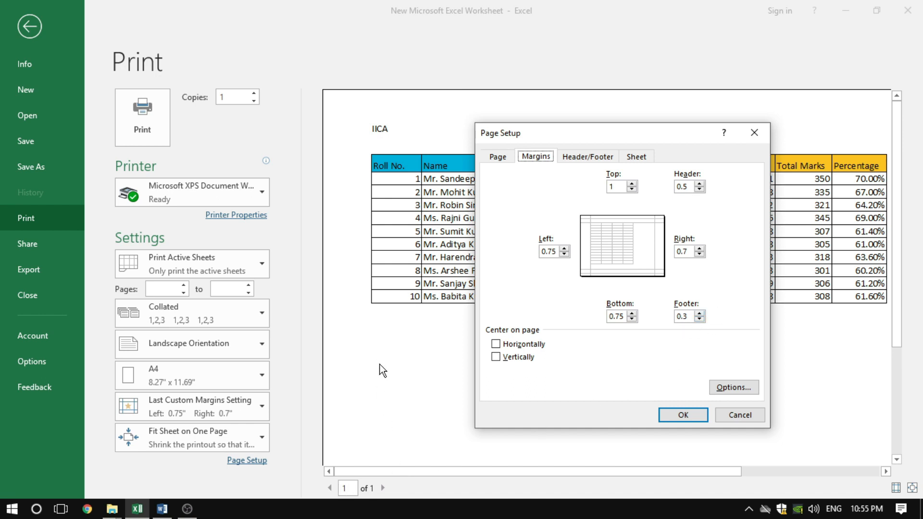
left_click_drag(695, 314, 667, 316)
left_click(505, 344)
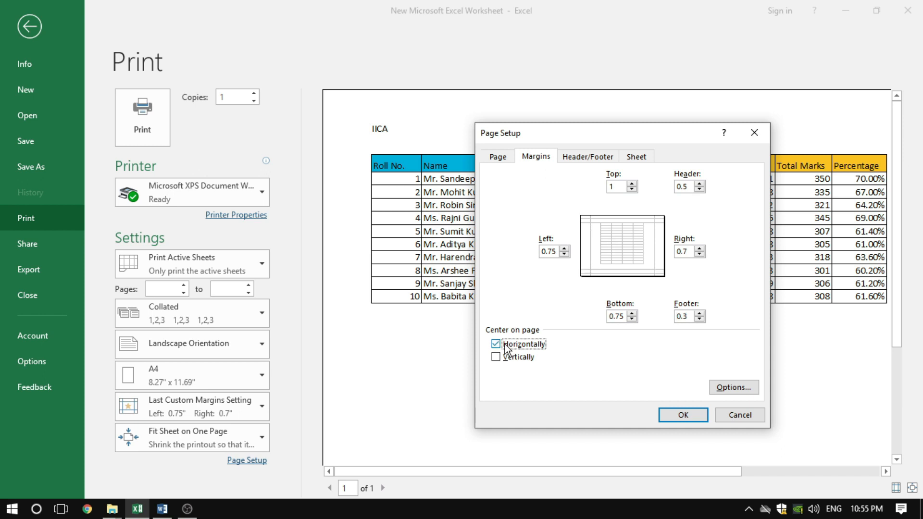
left_click_drag(601, 139, 613, 177)
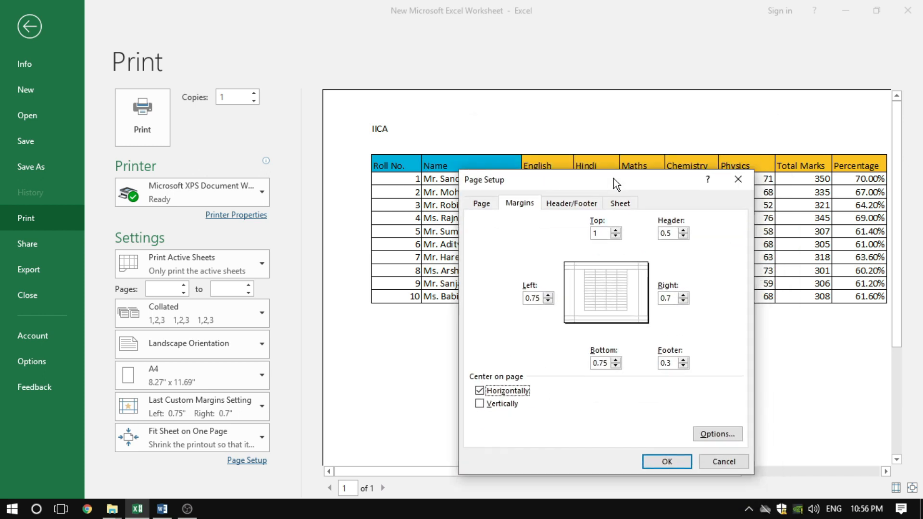
left_click(667, 462)
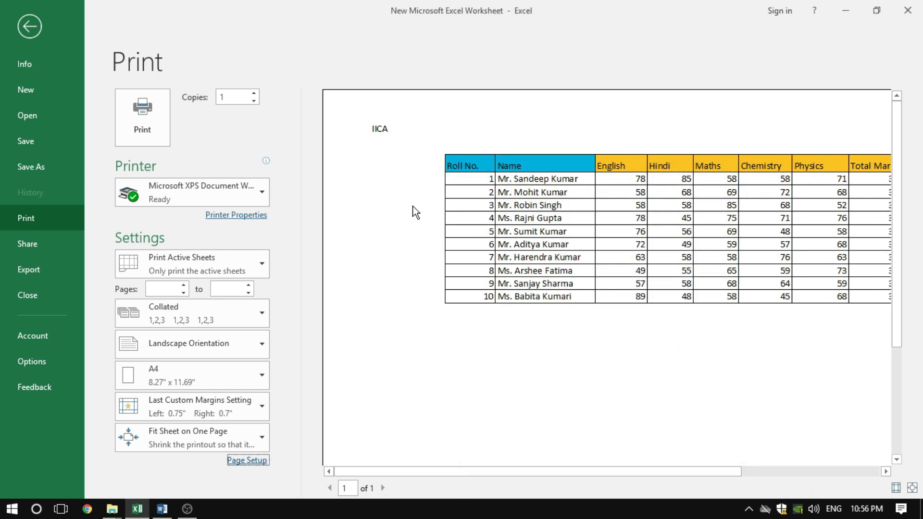
left_click(913, 488)
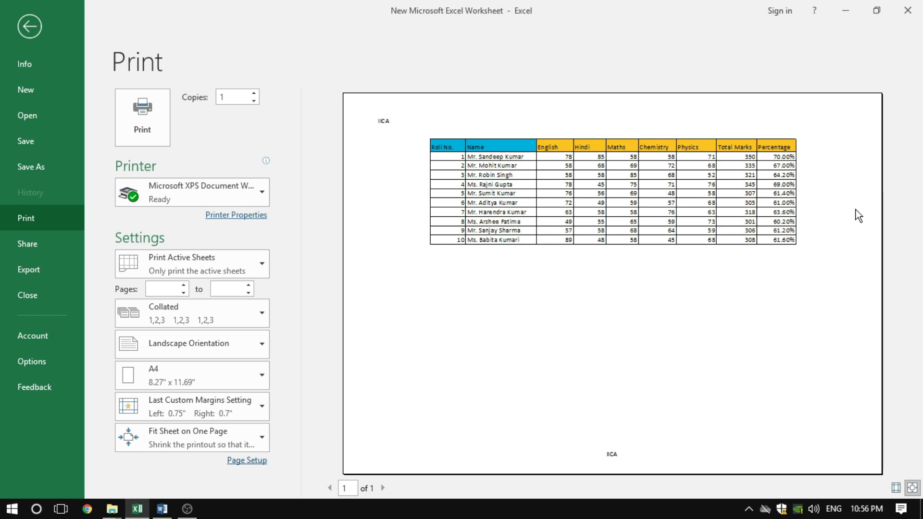
Turn off horizontal centering on the page and apply the change to the preview.
left_click(249, 460)
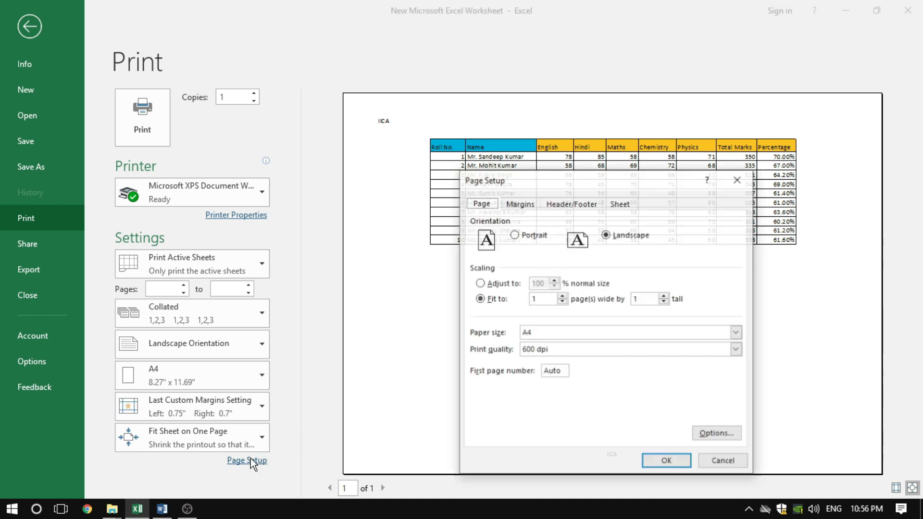
left_click(521, 204)
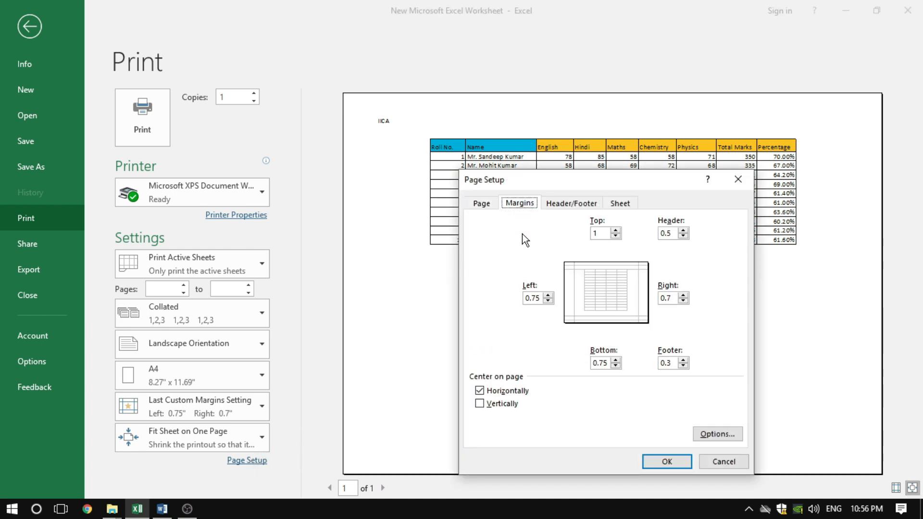
left_click(492, 395)
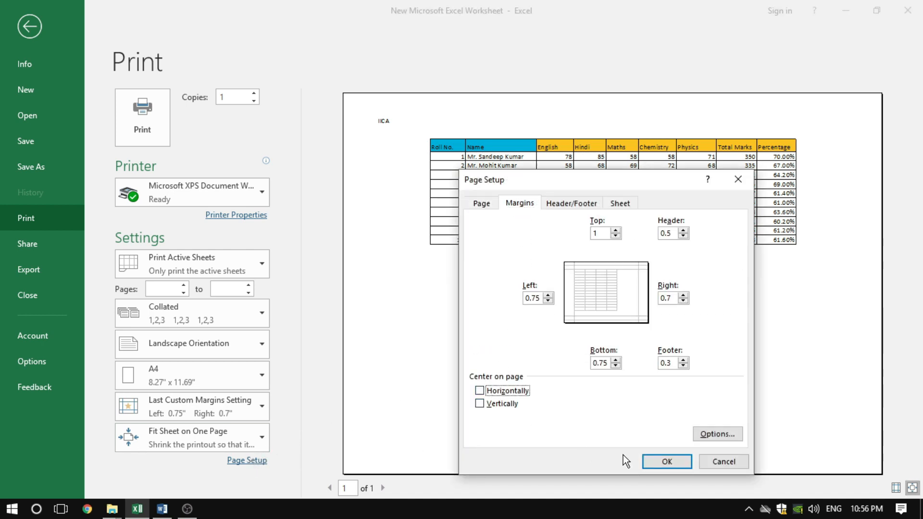
left_click(668, 462)
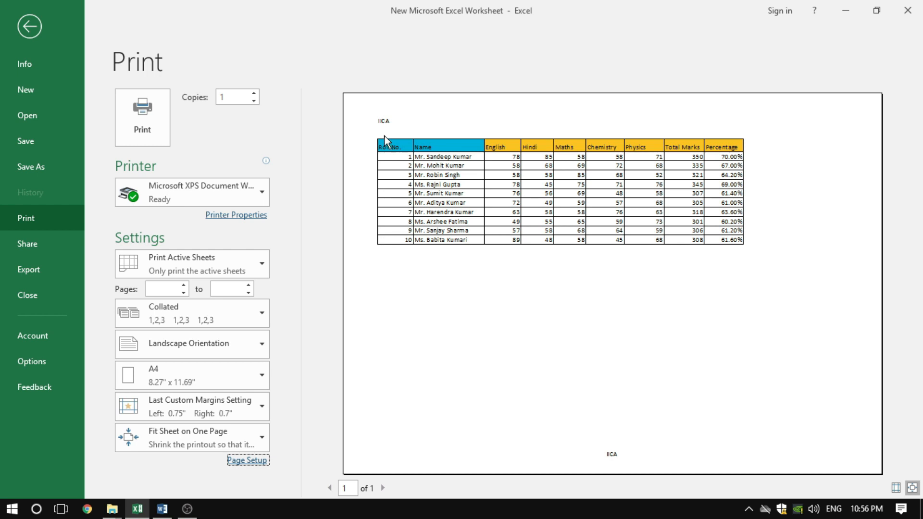
Center the table vertically on the page and apply it to the print preview.
left_click(250, 460)
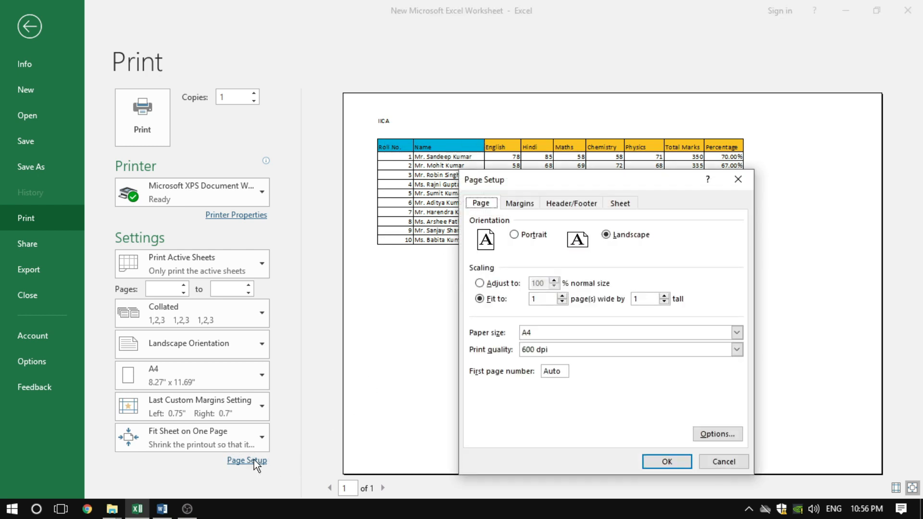
left_click(527, 207)
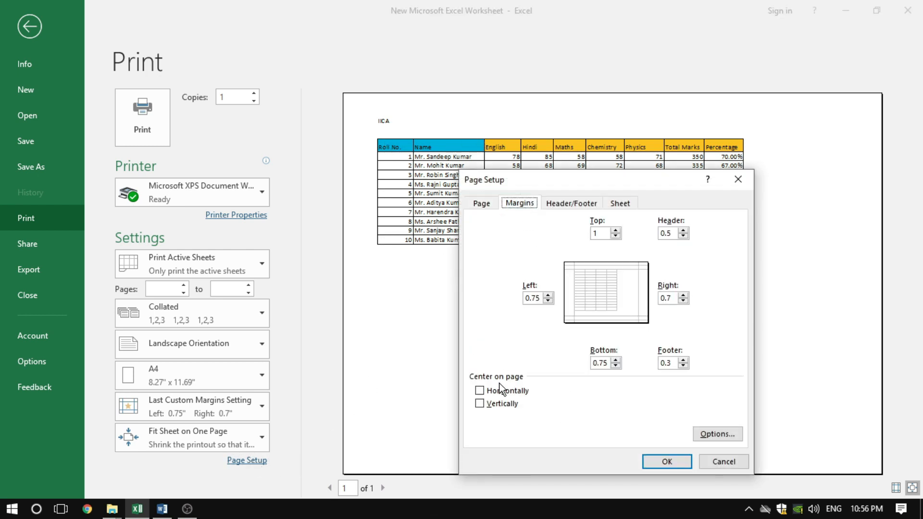
left_click(480, 404)
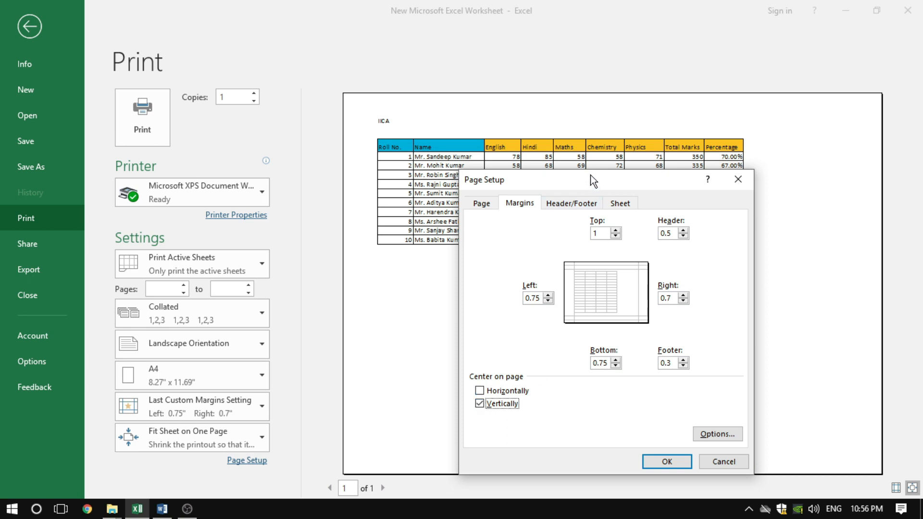
left_click_drag(590, 175, 751, 198)
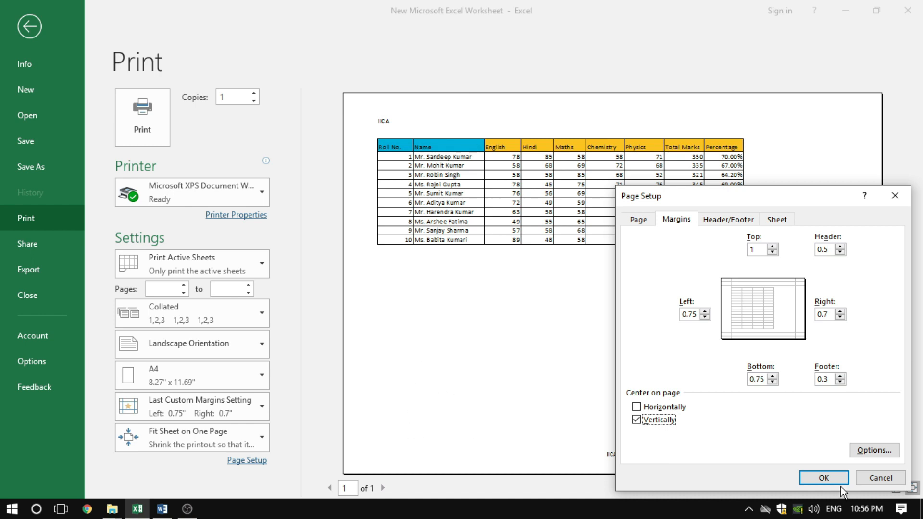
left_click(829, 477)
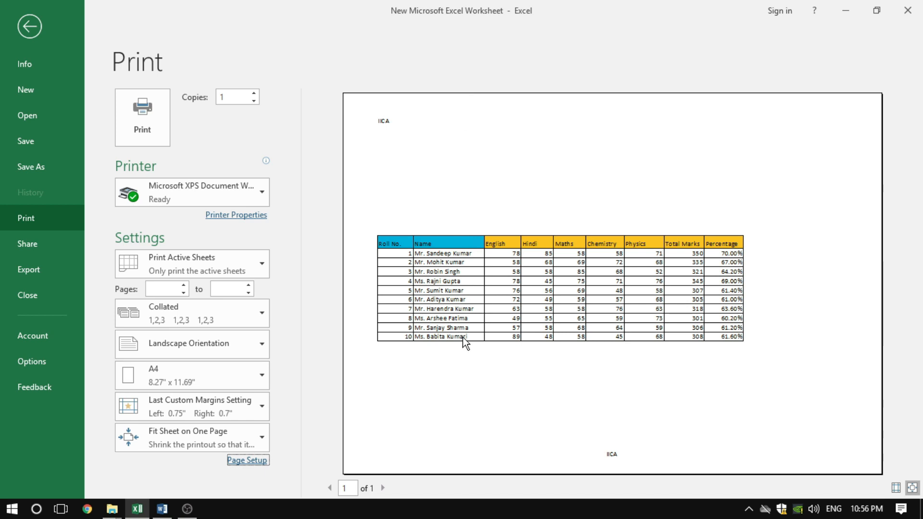
Insert the number of pages into the center section of the custom header and apply it to the print preview.
left_click(246, 461)
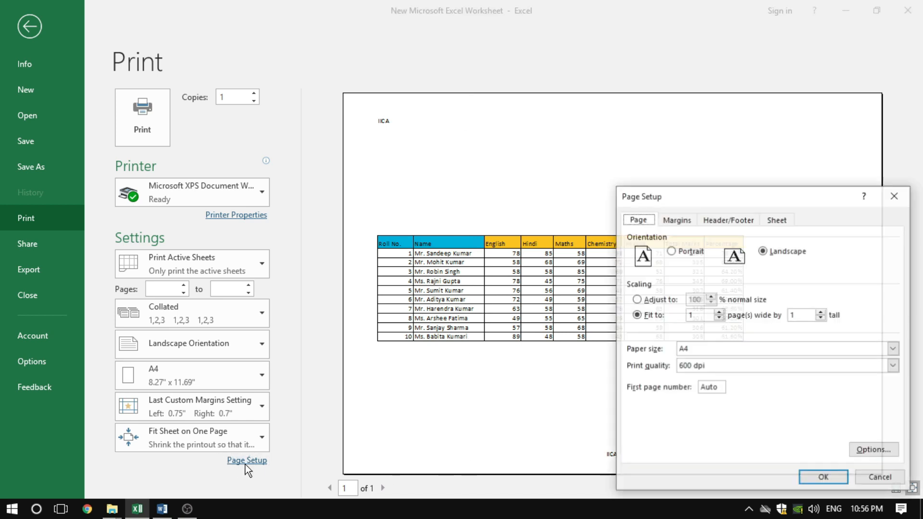
left_click_drag(772, 197, 616, 148)
left_click(520, 170)
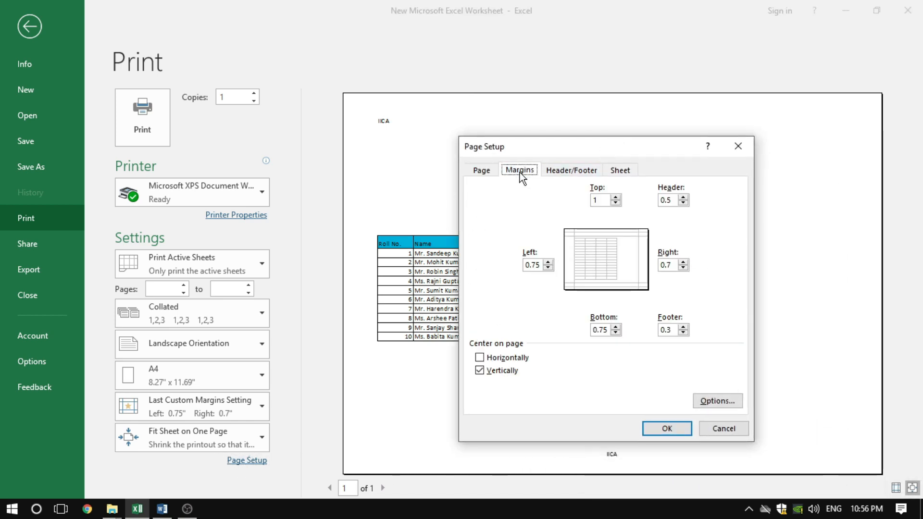
left_click(581, 173)
left_click_drag(573, 140, 469, 123)
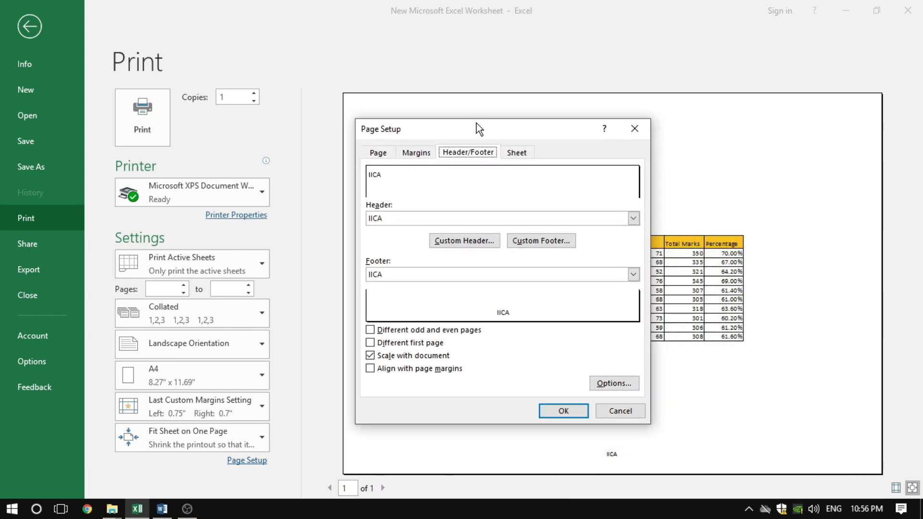
left_click(464, 241)
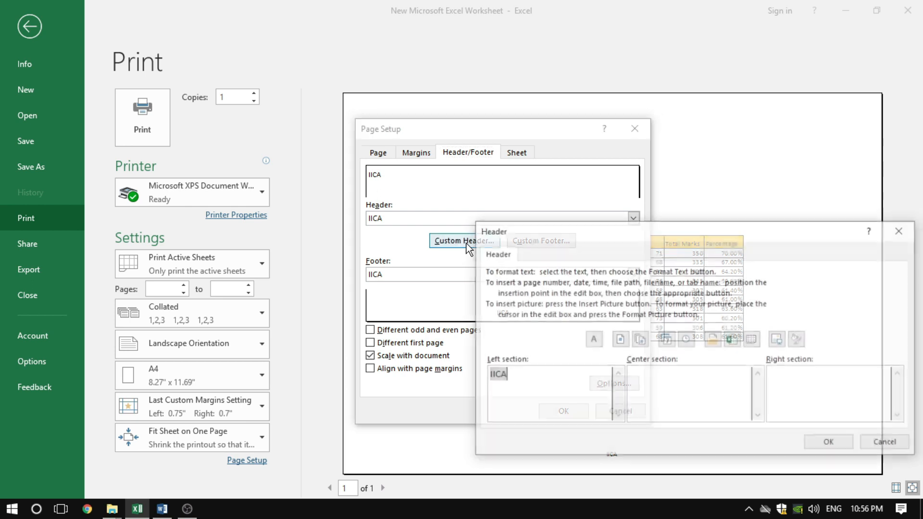
left_click(518, 383)
left_click_drag(528, 227, 436, 167)
left_click_drag(429, 315, 398, 313)
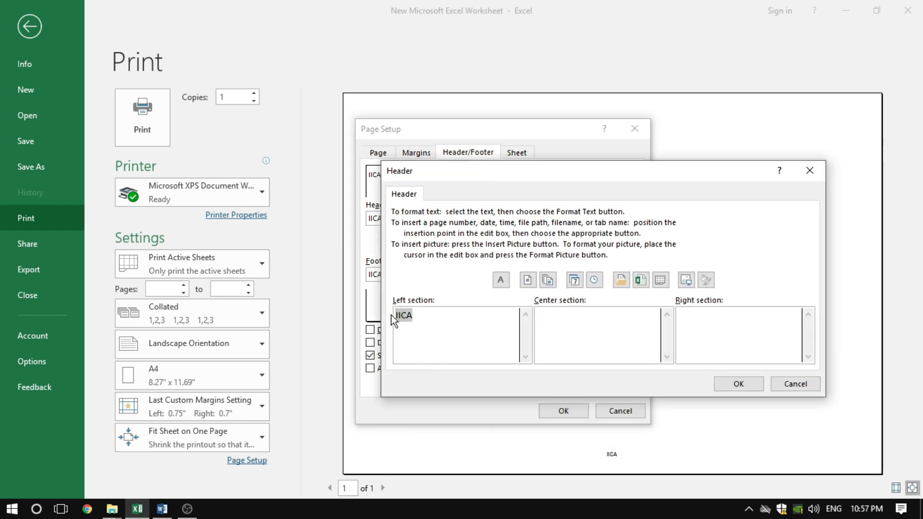
left_click(573, 320)
left_click(721, 327)
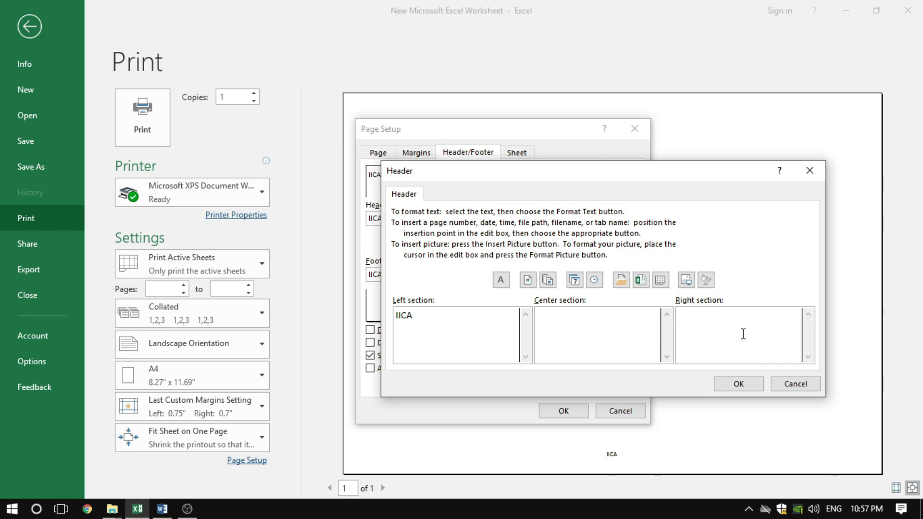
left_click(553, 281)
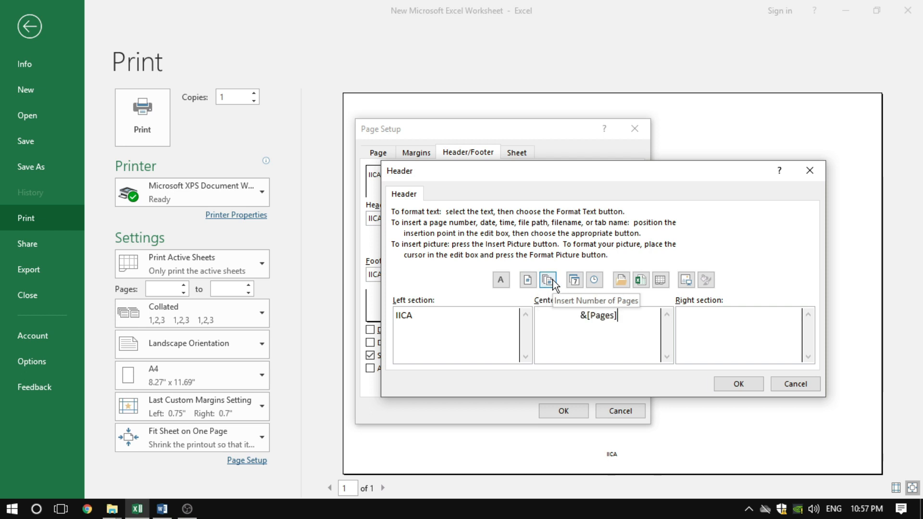
left_click(743, 388)
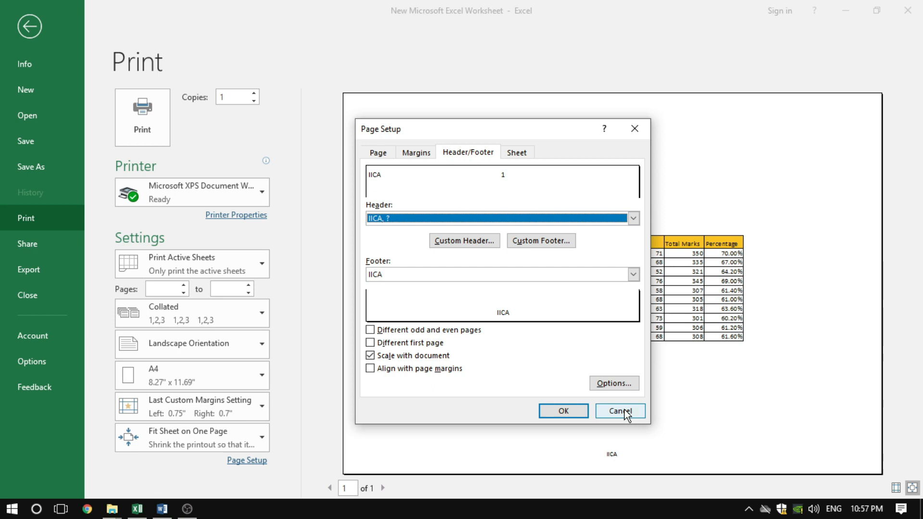
left_click(564, 411)
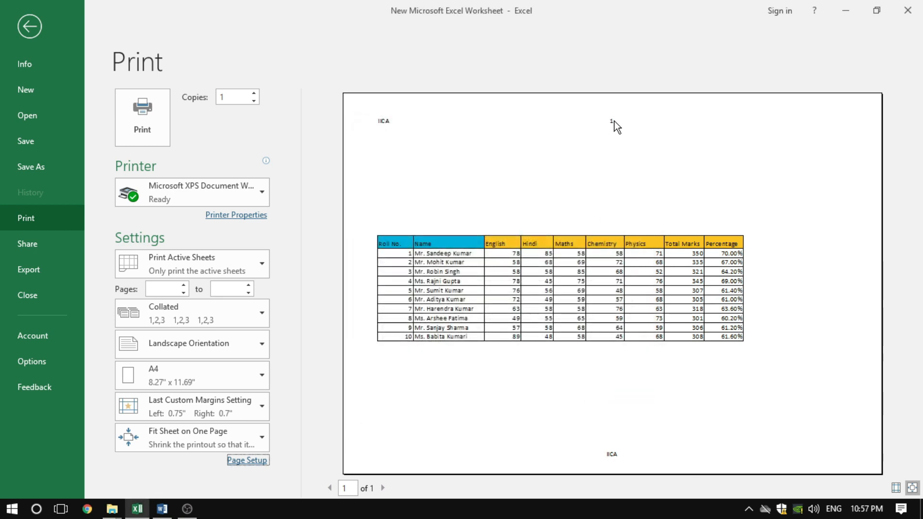
Remove the page header by setting it to (none) and apply the change to the print preview.
left_click(247, 460)
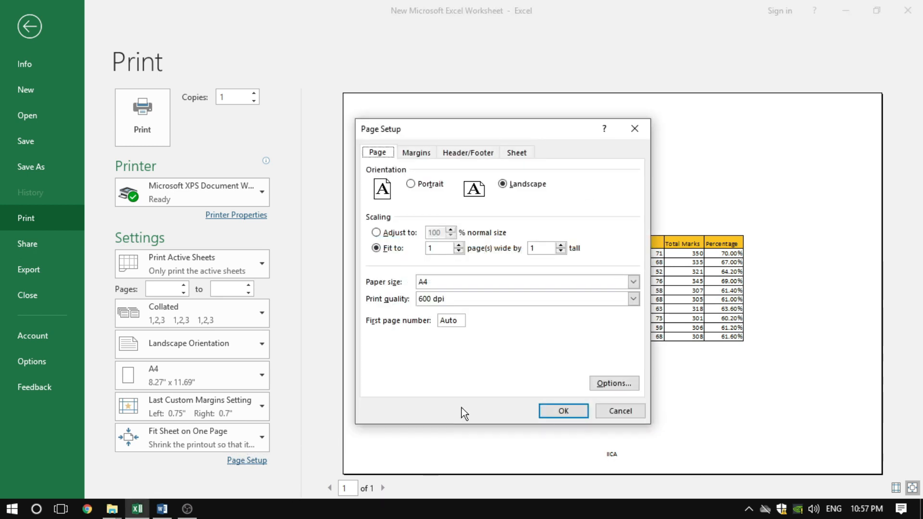
left_click(464, 153)
left_click_drag(482, 134, 476, 193)
left_click(417, 280)
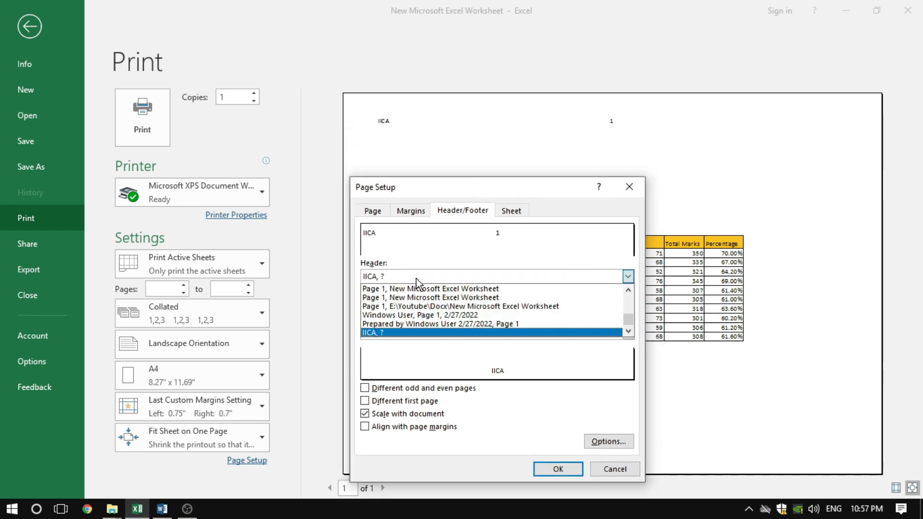
scroll(420, 322, "up", 5)
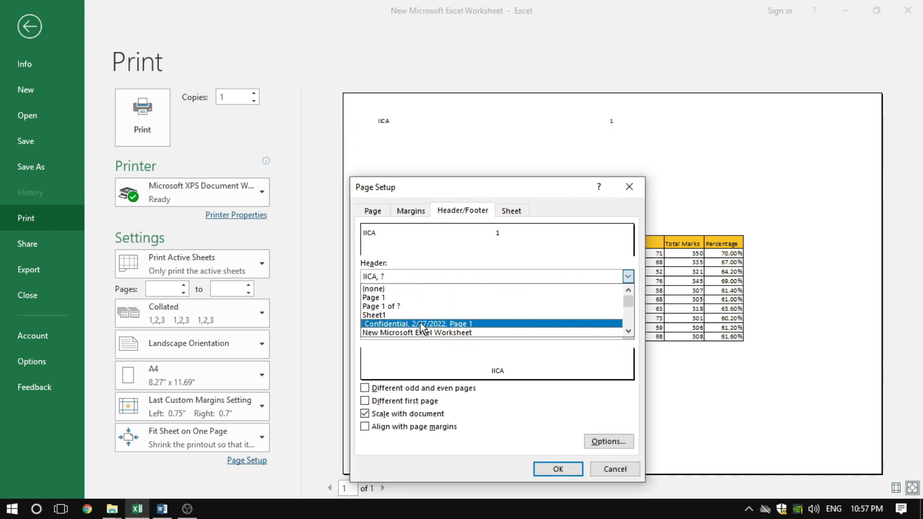
left_click(395, 287)
left_click(556, 465)
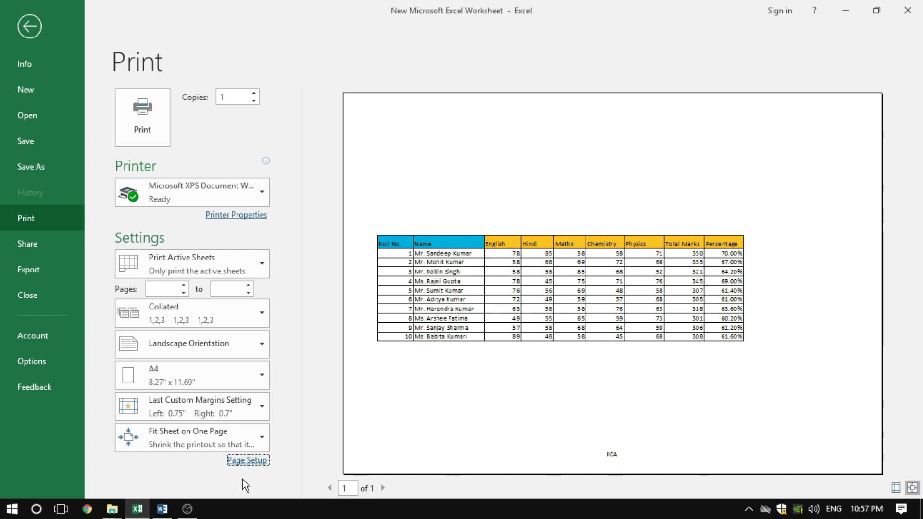
Remove the page footer by setting it to (none) and apply the change to the print preview.
left_click(247, 460)
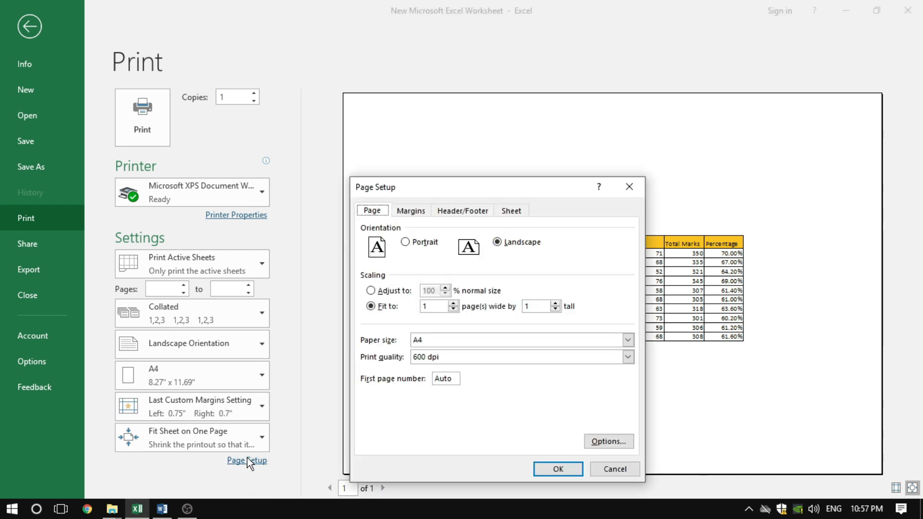
left_click(460, 210)
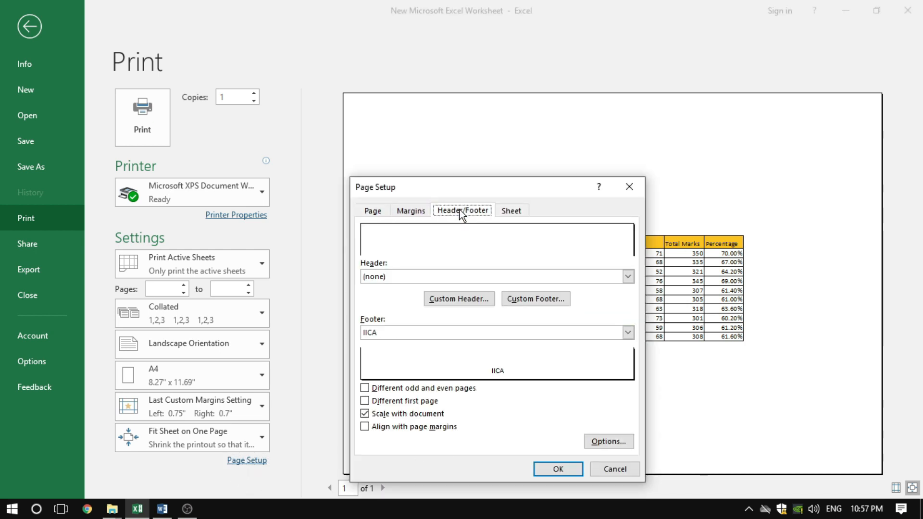
left_click(397, 331)
scroll(414, 385, "up", 3)
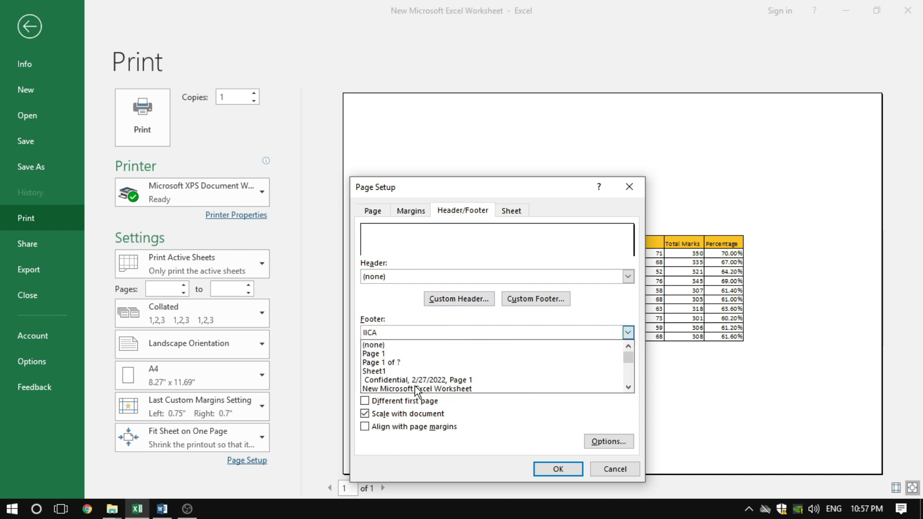
left_click(394, 354)
left_click(549, 471)
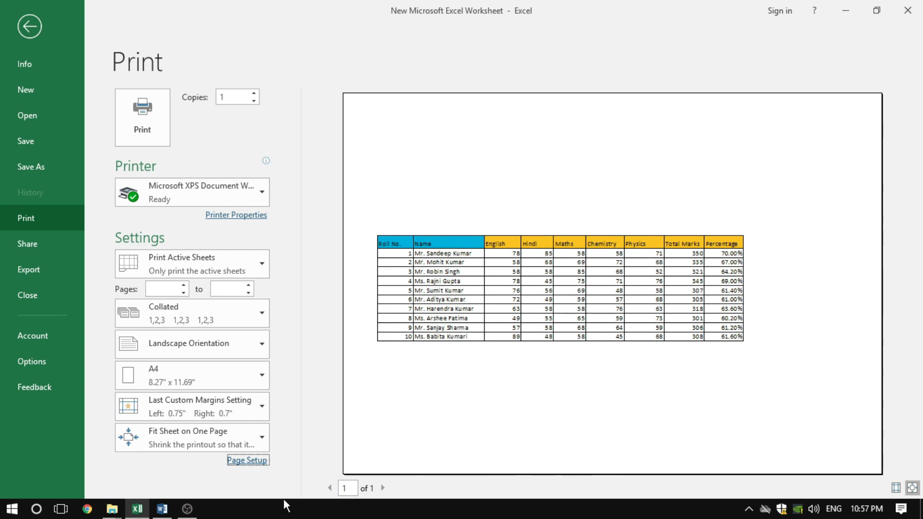
Check the header and footer settings in the page setup.
left_click(247, 460)
left_click(464, 210)
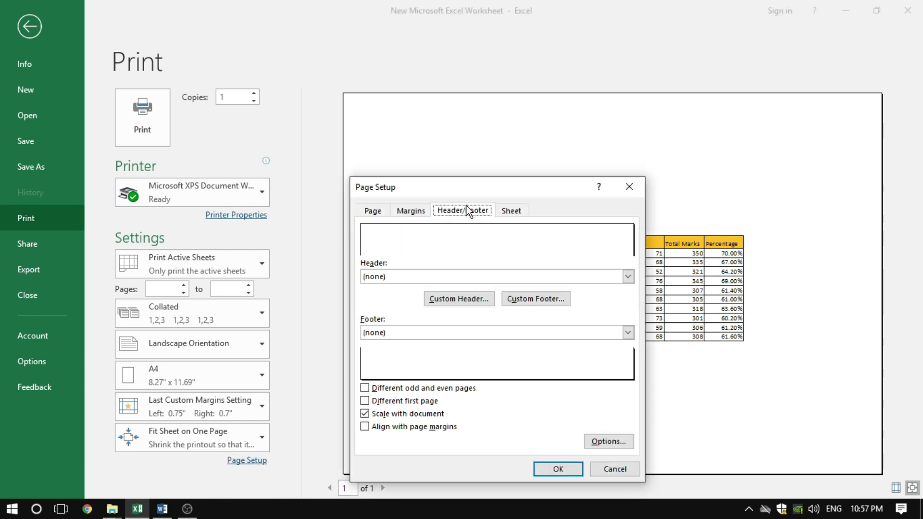
left_click_drag(486, 188, 585, 162)
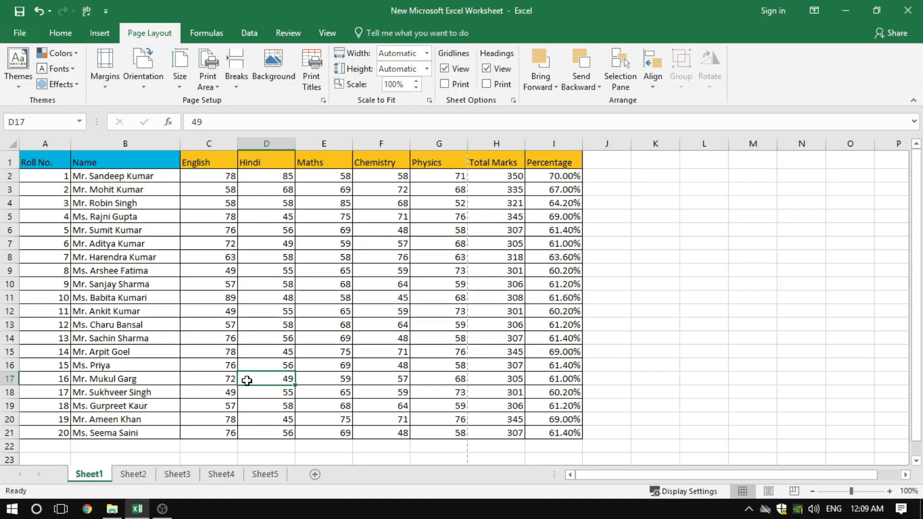
Review the margins, header/footer and sheet settings of the page setup, and examine the sheet in the print preview.
left_click(323, 100)
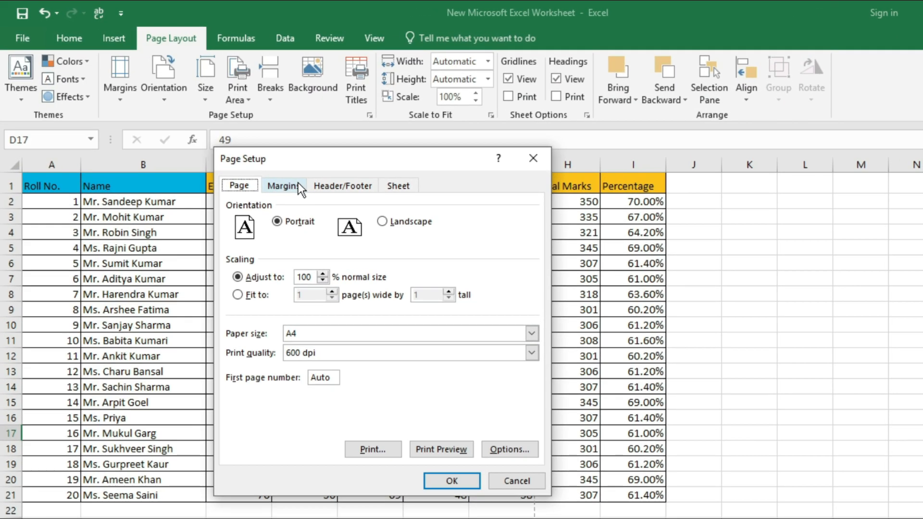
left_click(265, 163)
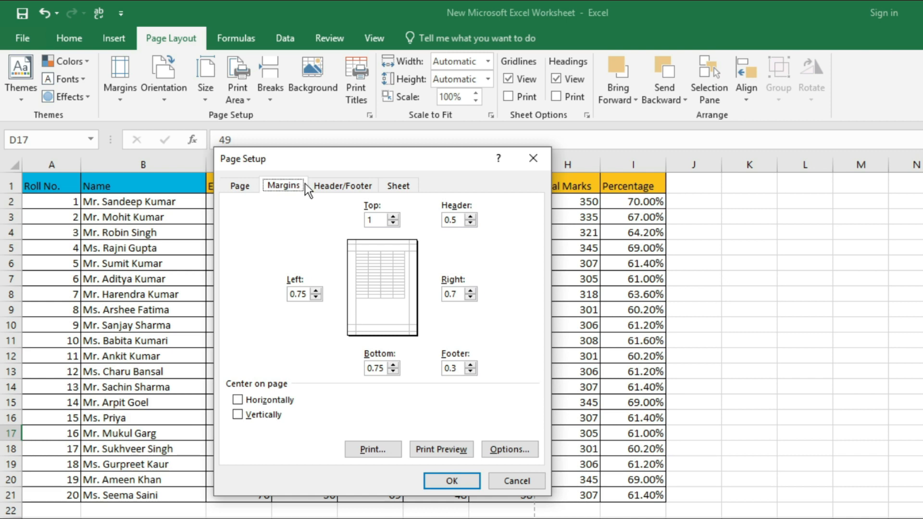
left_click(330, 183)
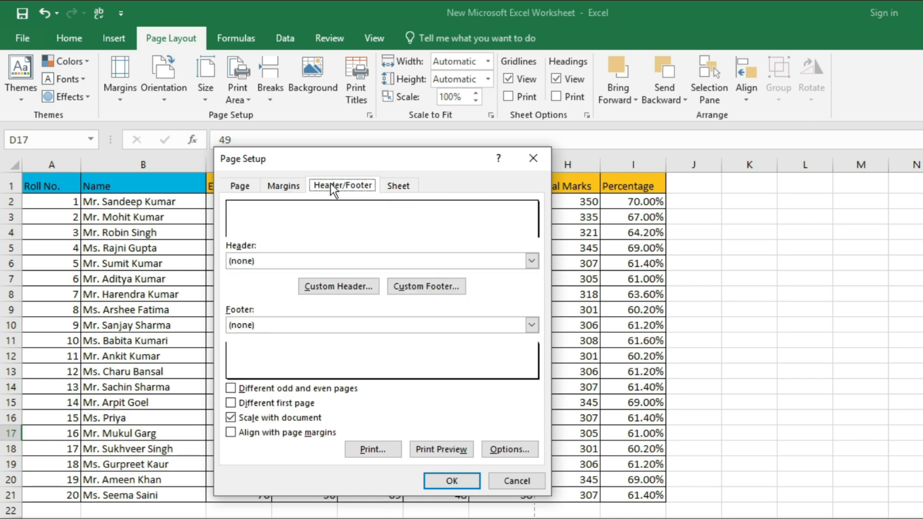
left_click(407, 193)
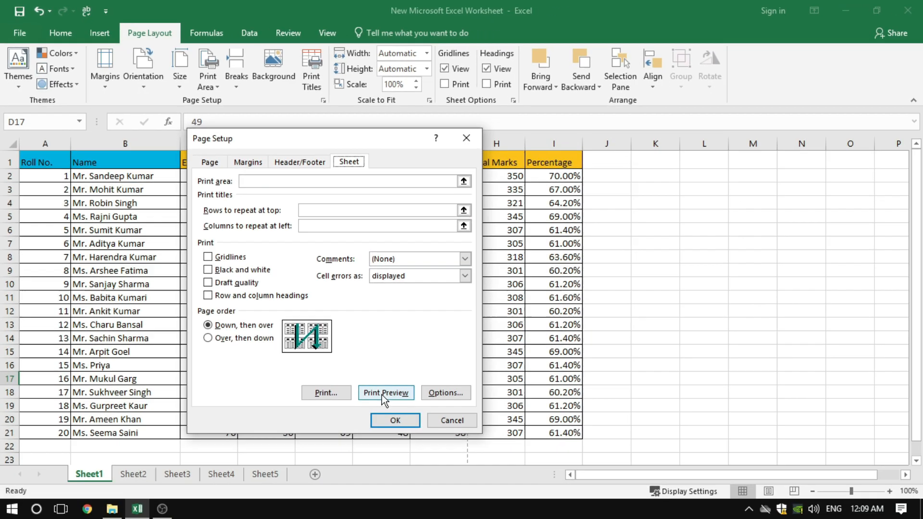
left_click(441, 449)
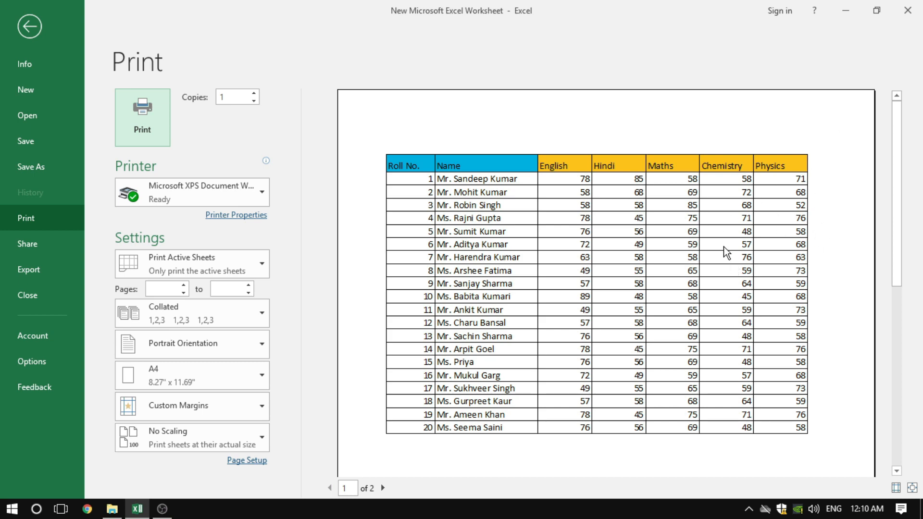
left_click(31, 33)
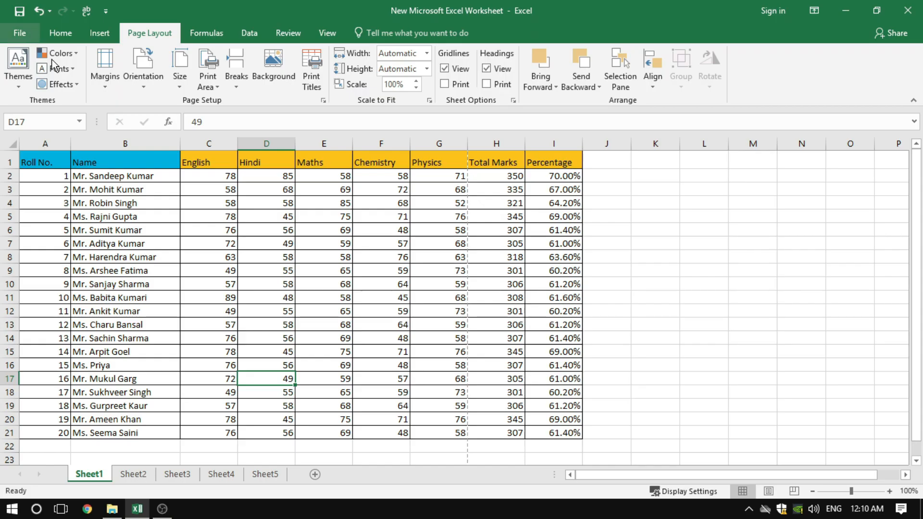
left_click(258, 214)
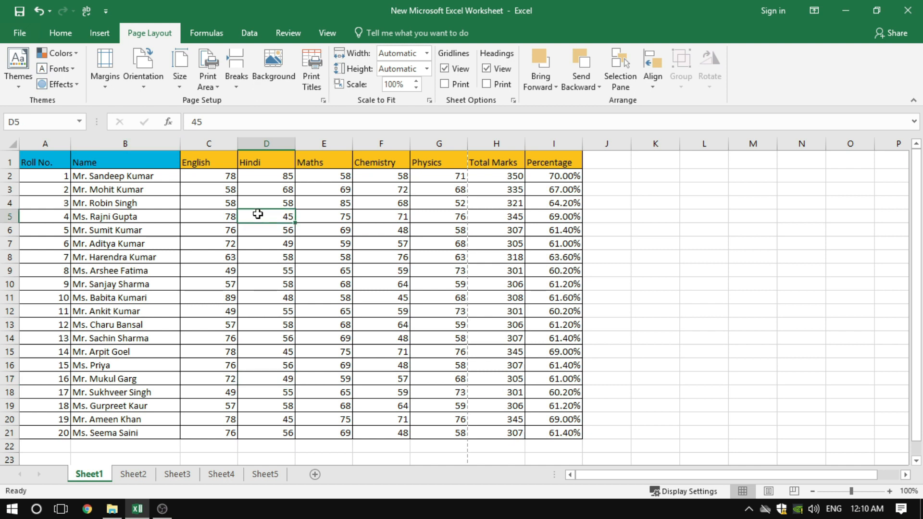
Set the print area to A1:I11 in the sheet settings of the page setup and show it in print preview.
left_click(323, 101)
left_click(348, 162)
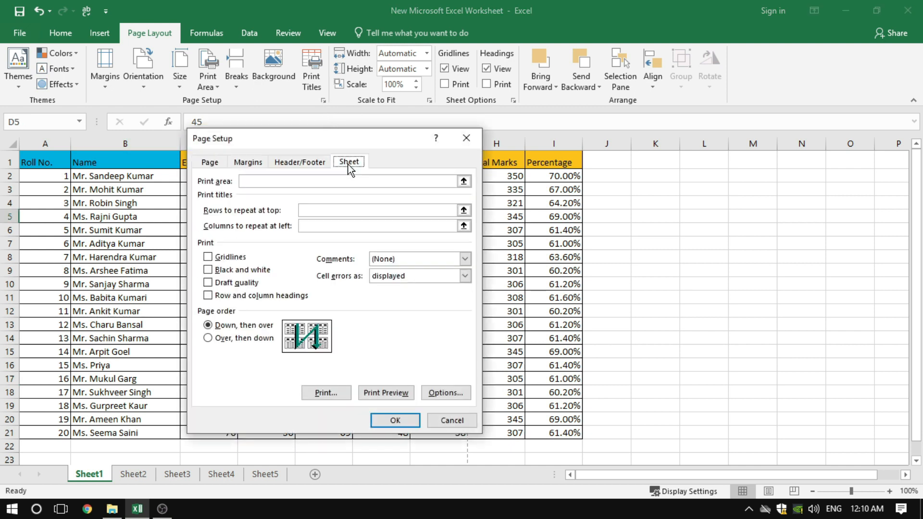
left_click(258, 180)
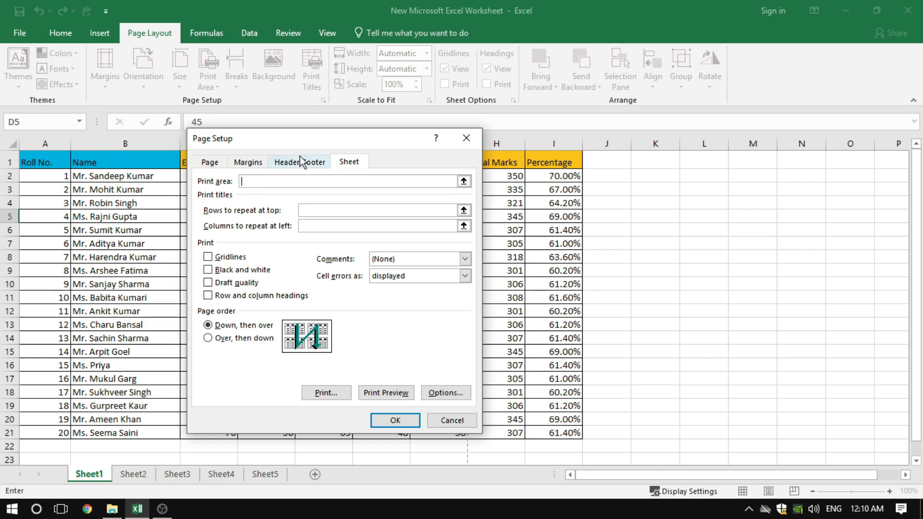
left_click_drag(316, 138, 625, 147)
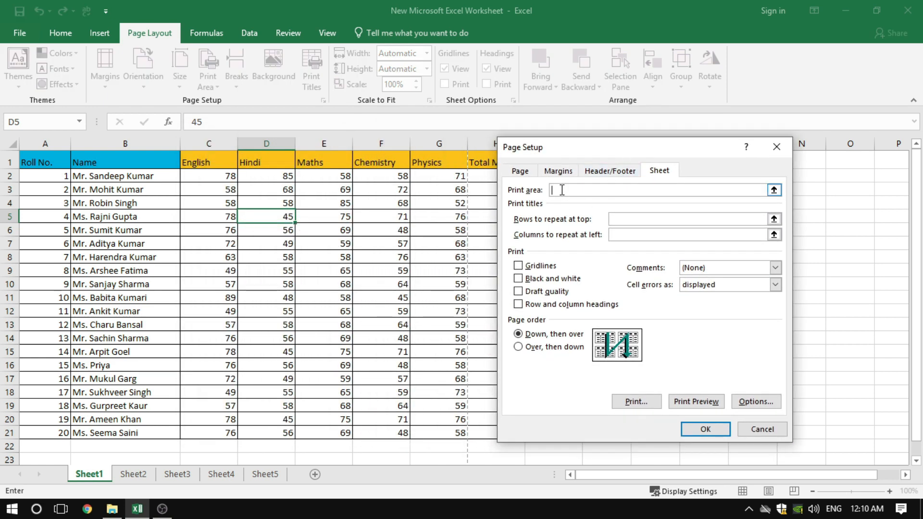
left_click(33, 162)
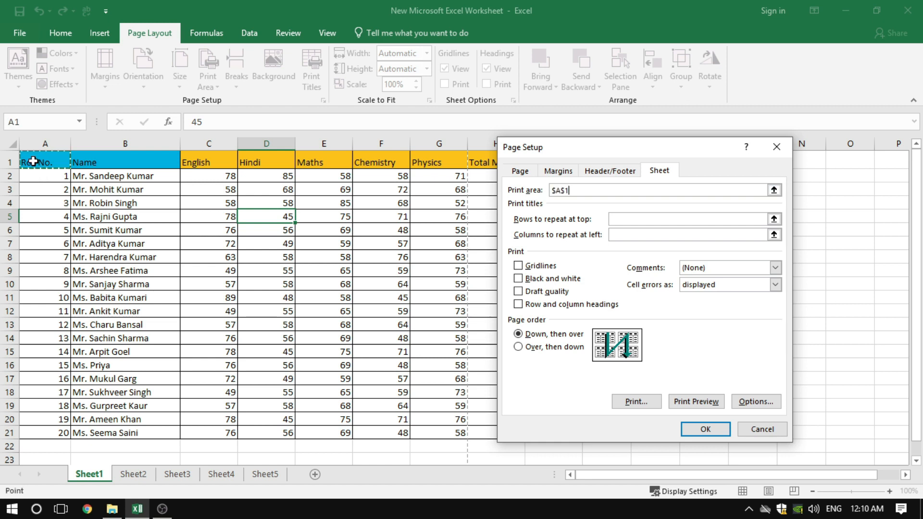
left_click_drag(33, 162, 573, 299)
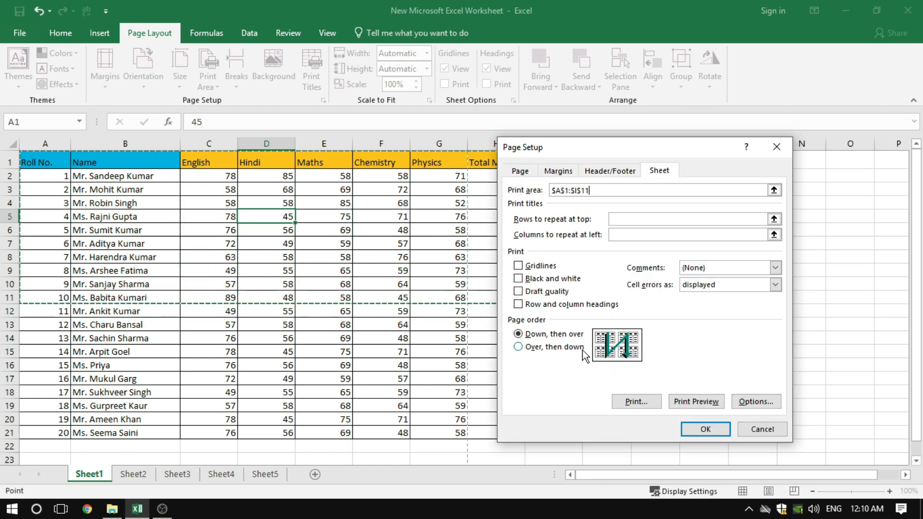
left_click(699, 403)
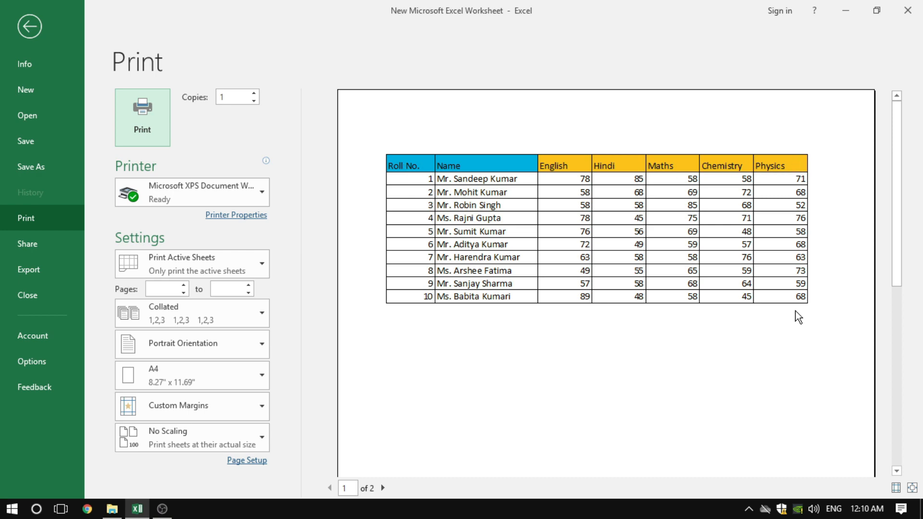
Replace the print area with A1:I16 in the page setup's sheet settings and show it in print preview.
left_click(30, 26)
left_click(323, 100)
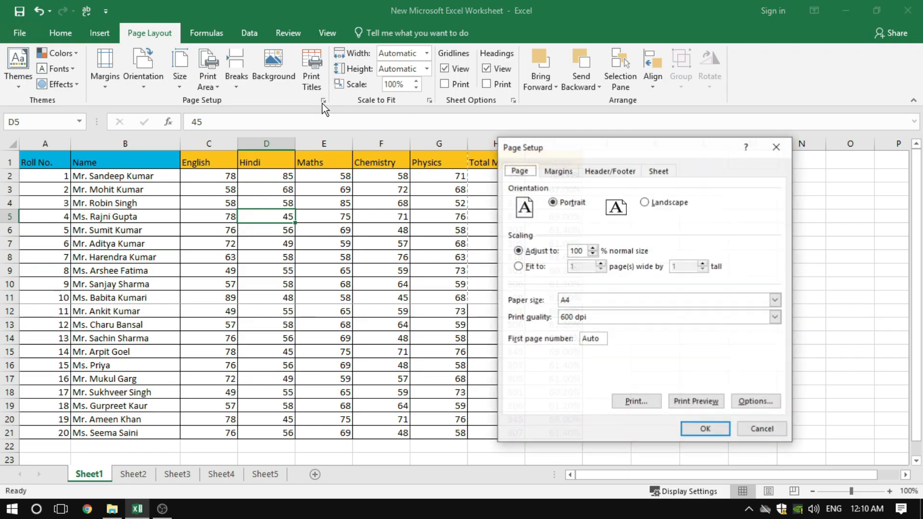
left_click_drag(608, 145, 428, 139)
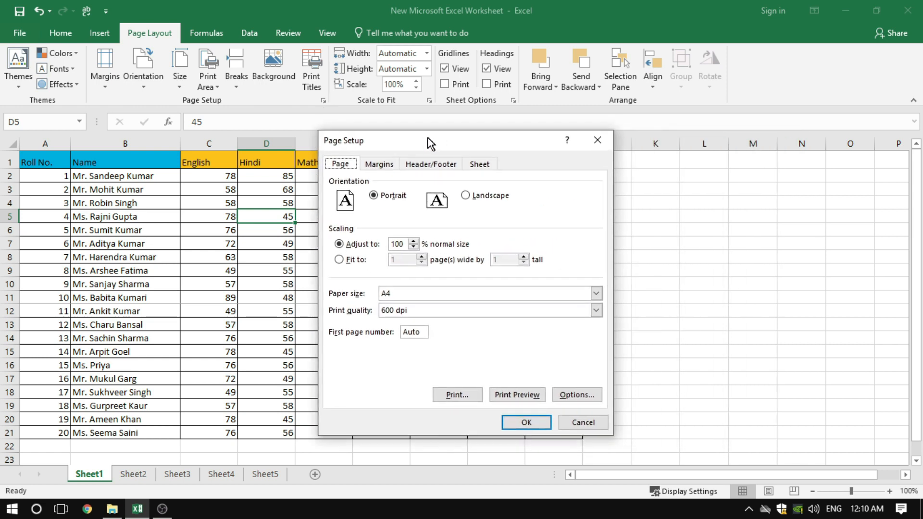
left_click(479, 164)
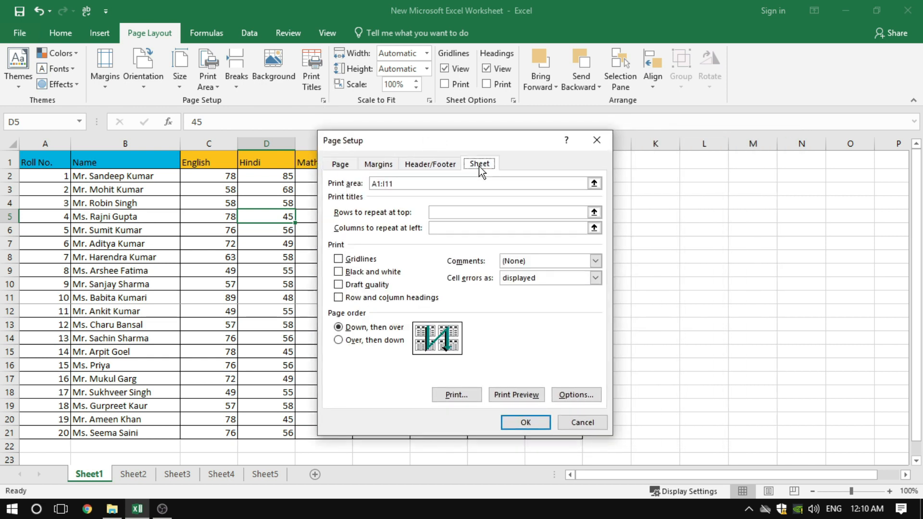
left_click(426, 183)
key("BackSpace")
key("BackSpace")
key("BackSpace")
key("BackSpace")
key("BackSpace")
key("BackSpace")
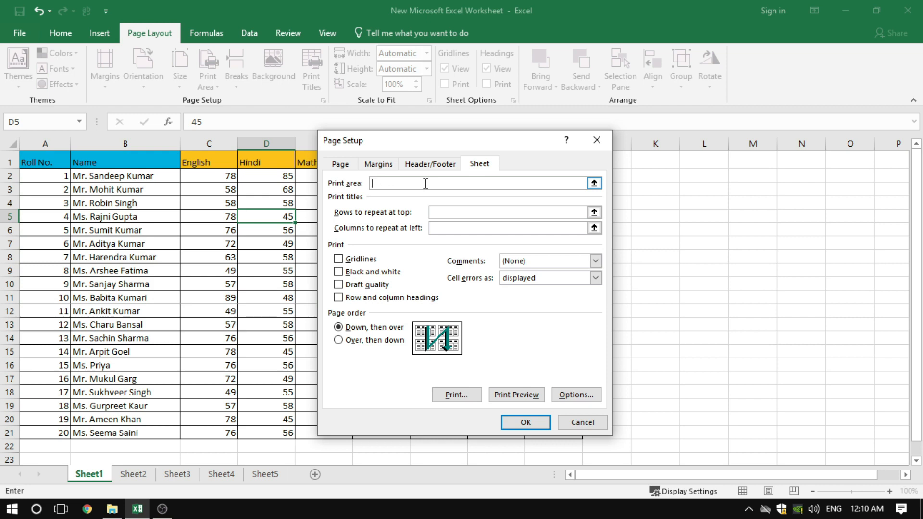
left_click_drag(48, 166, 560, 364)
left_click(519, 394)
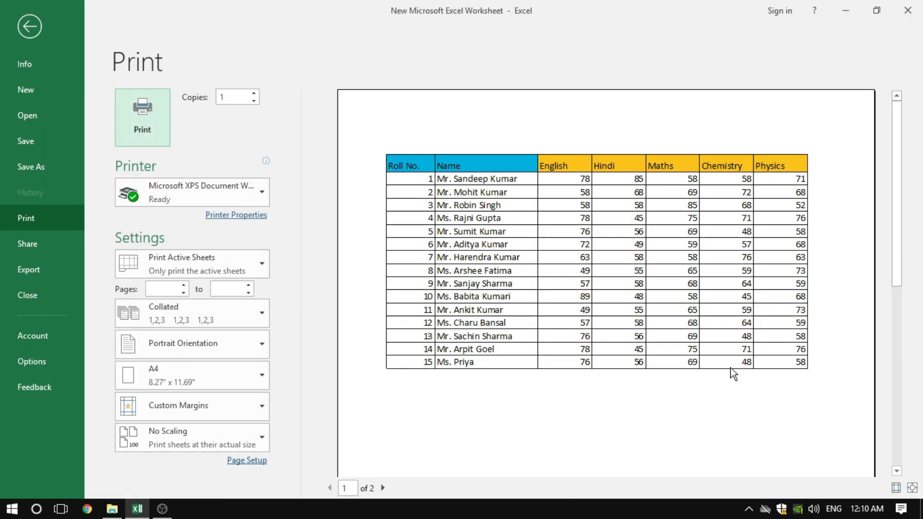
left_click(38, 32)
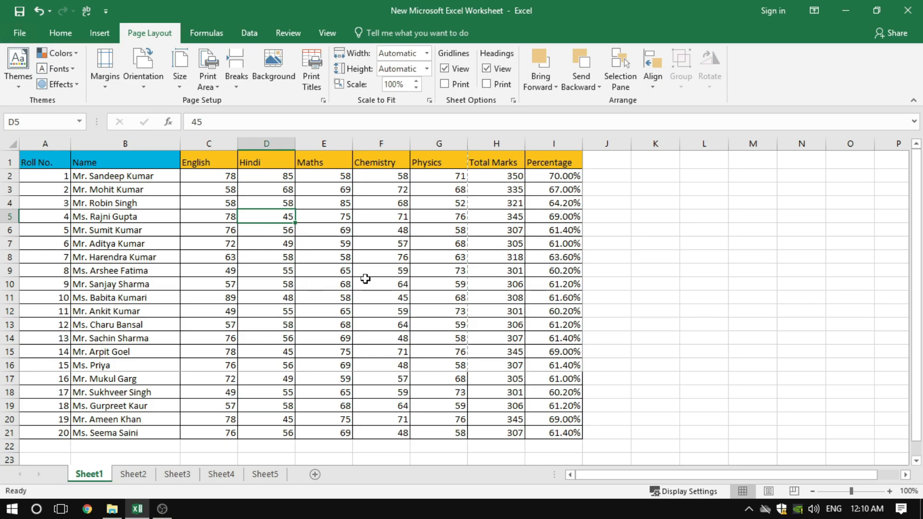
Enter the filler text dsfds, sdfsd, fdsfsdf and sdfsd in cells C24 to C27 below the marks table.
scroll(370, 272, "down", 4)
left_click(231, 301)
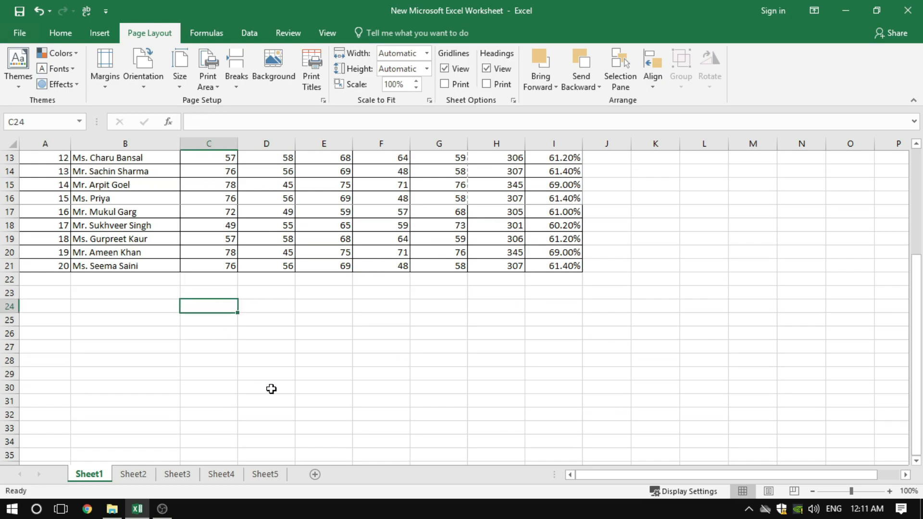
type("dsfds")
key("Return")
type("sdfsd")
key("Return")
type("fdsfsdf")
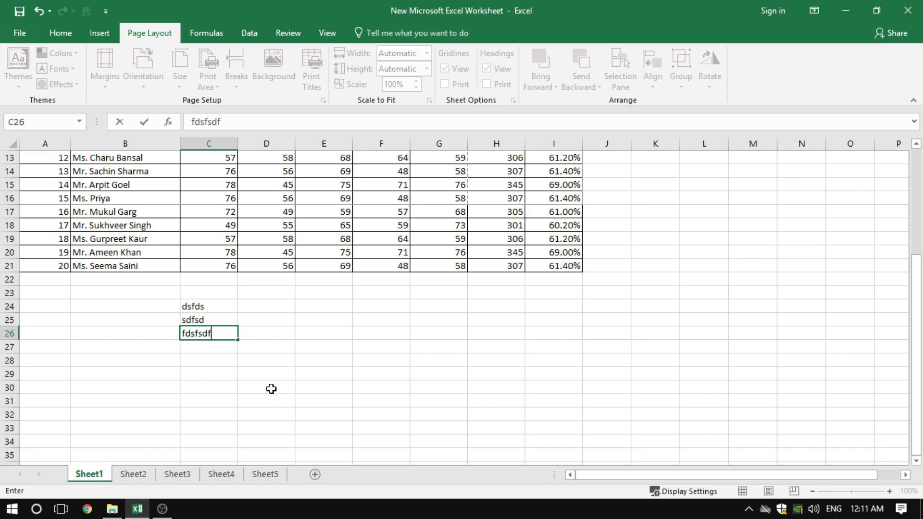
key("Return")
type("sdfsd")
key("Tab")
Enter the number 5454 in each of the cells F24 to F26, beside the filler text.
key("Up")
key("Up")
key("Right")
key("Right")
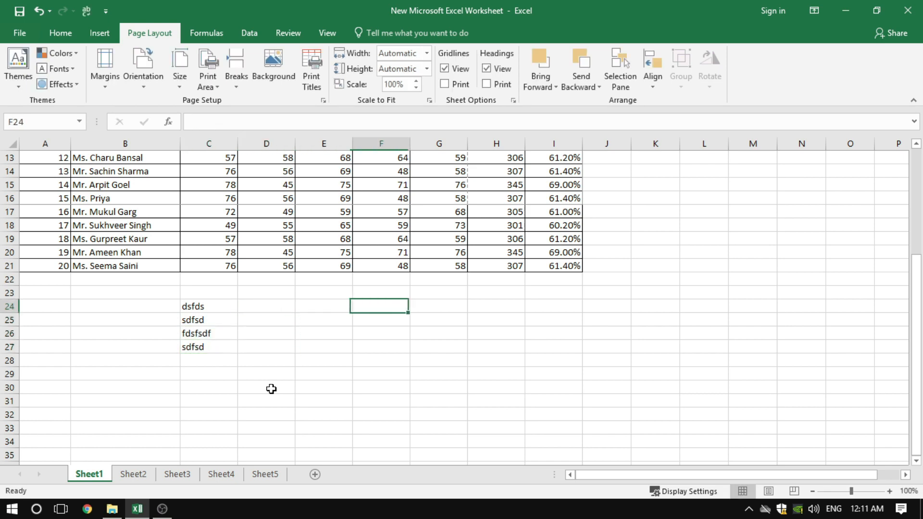
key("Up")
type("5454")
key("Return")
type("5454")
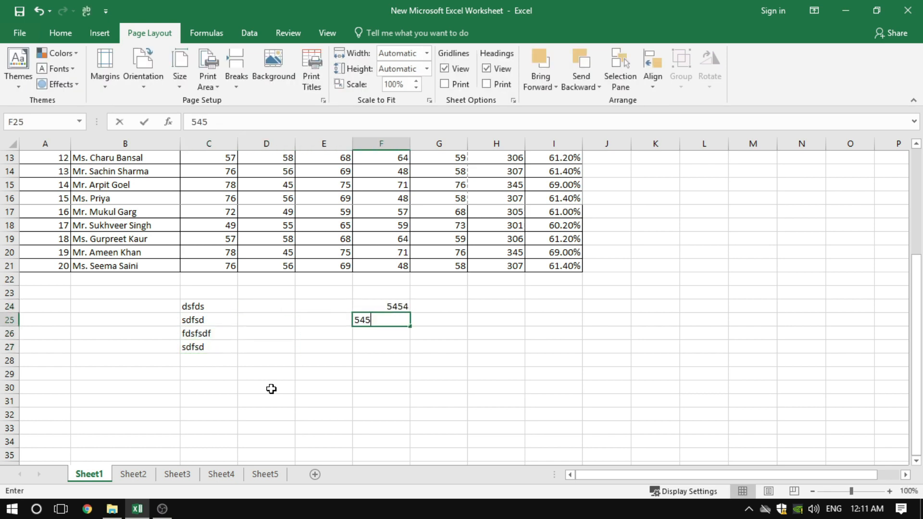
key("Return")
type("5454")
key("Return")
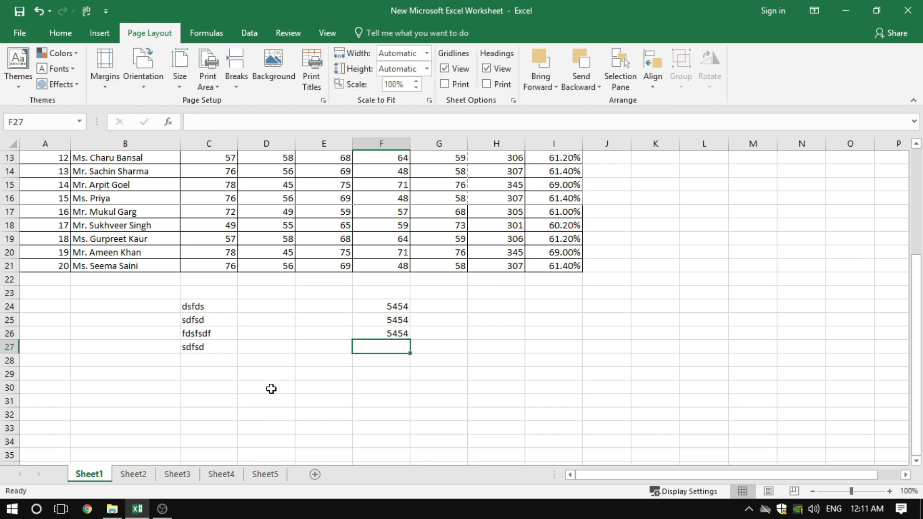
left_click(278, 322)
scroll(313, 390, "up", 2)
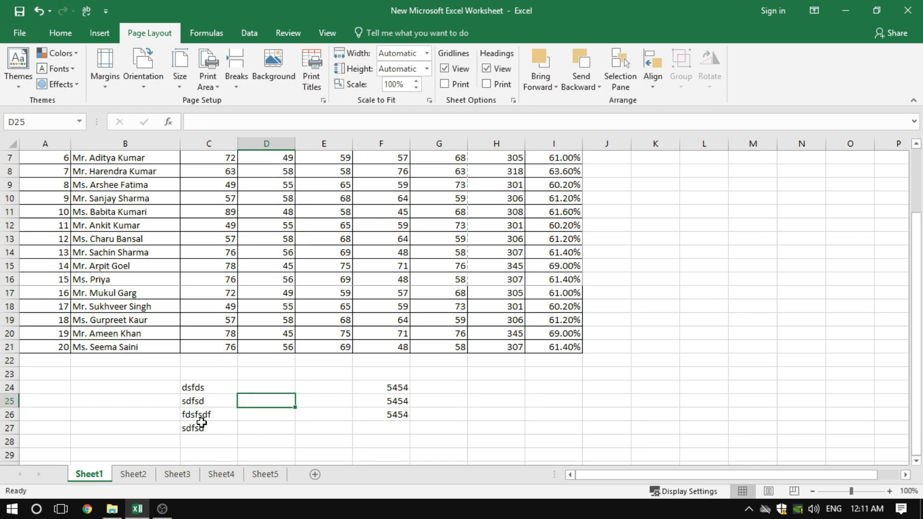
left_click(371, 400)
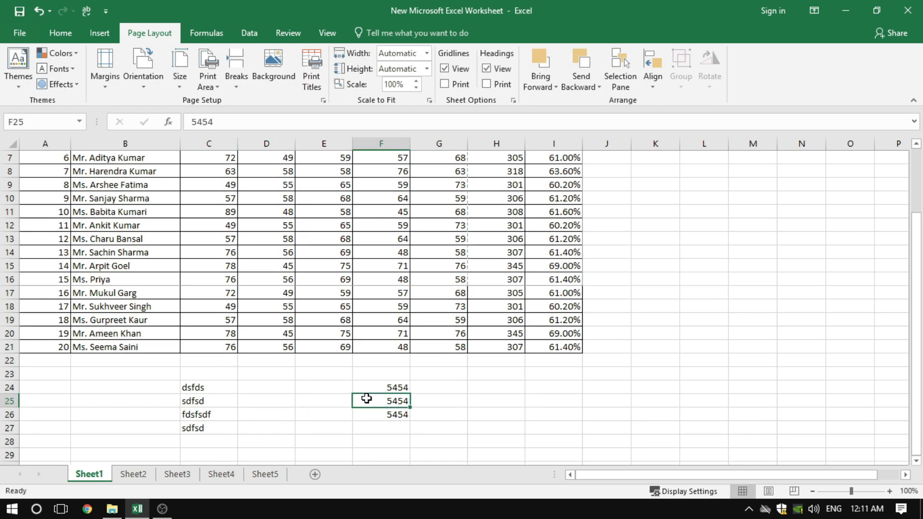
Clear the print area in the page setup's sheet settings and examine the whole sheet in print preview.
left_click(322, 99)
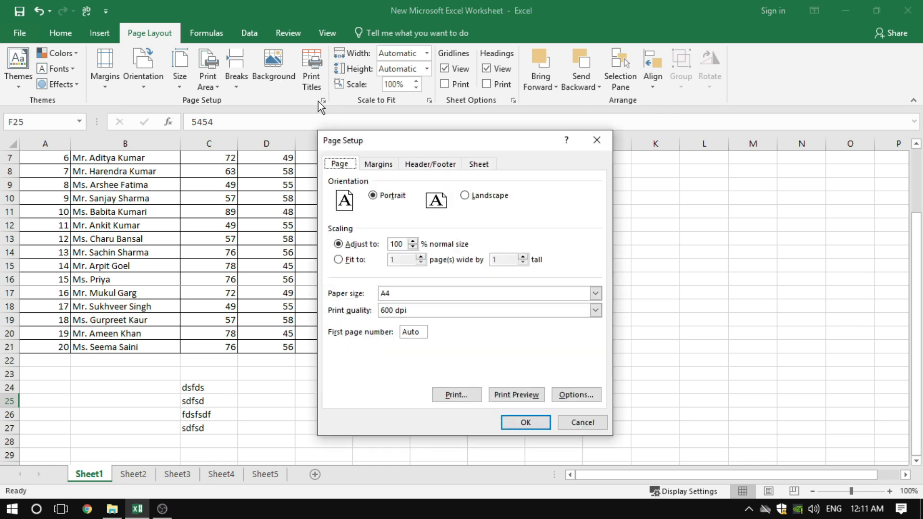
left_click(478, 164)
left_click(401, 185)
key("BackSpace")
key("BackSpace")
key("BackSpace")
key("BackSpace")
key("BackSpace")
key("BackSpace")
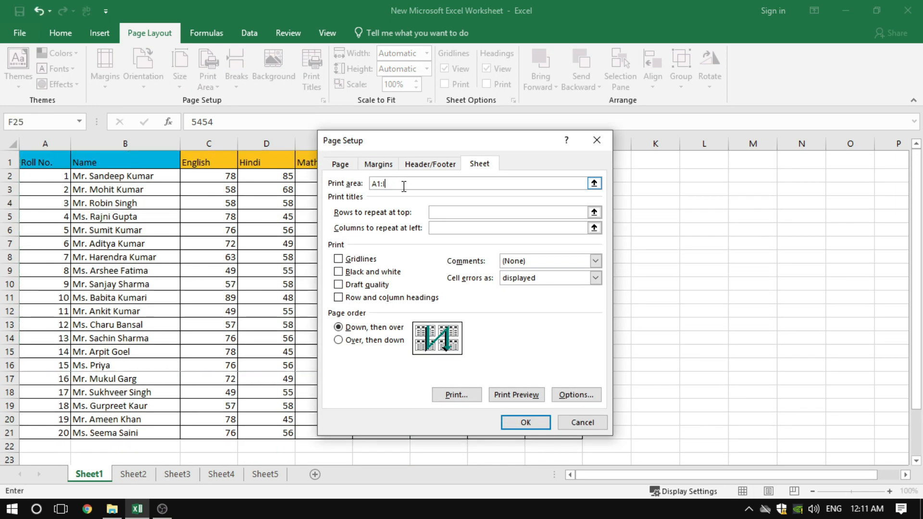
left_click(513, 394)
scroll(503, 339, "down", 3)
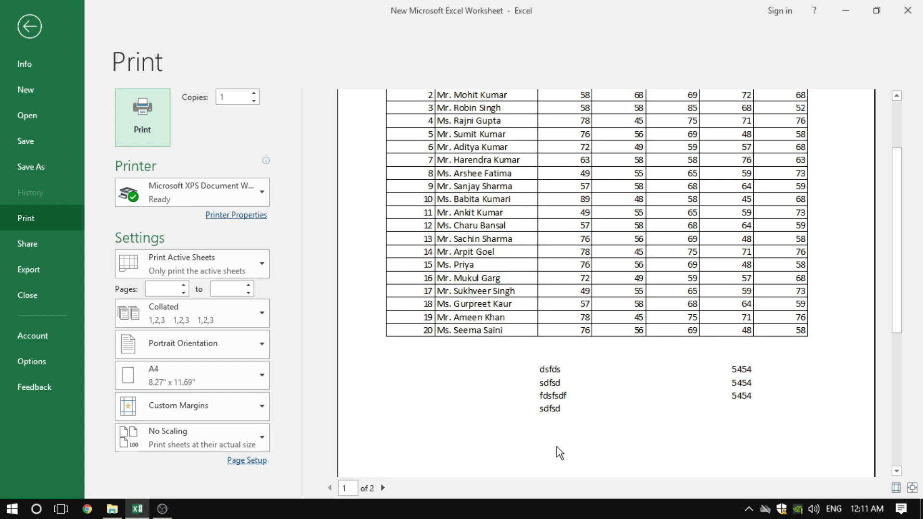
left_click(29, 27)
Set the print area to A1:I21, covering only the marks table, and check it in print preview.
left_click(324, 101)
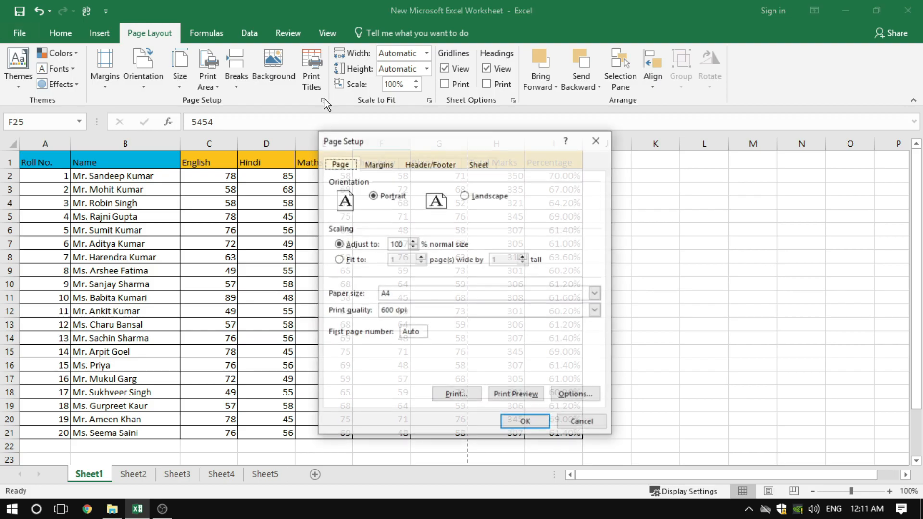
left_click(487, 163)
left_click(378, 183)
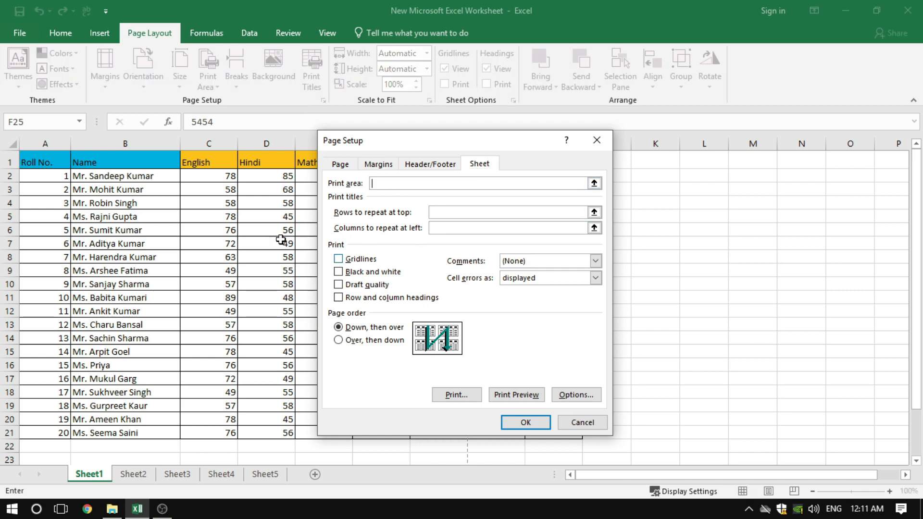
left_click_drag(57, 161, 553, 436)
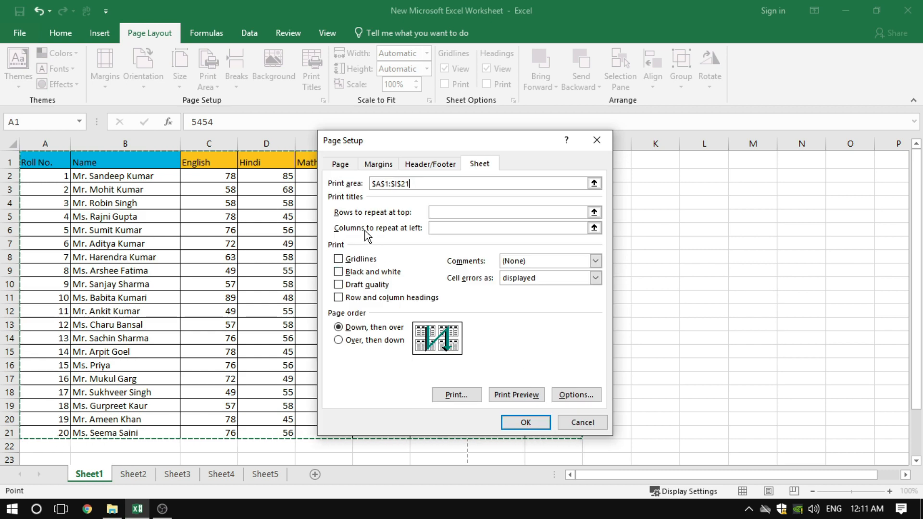
left_click(513, 395)
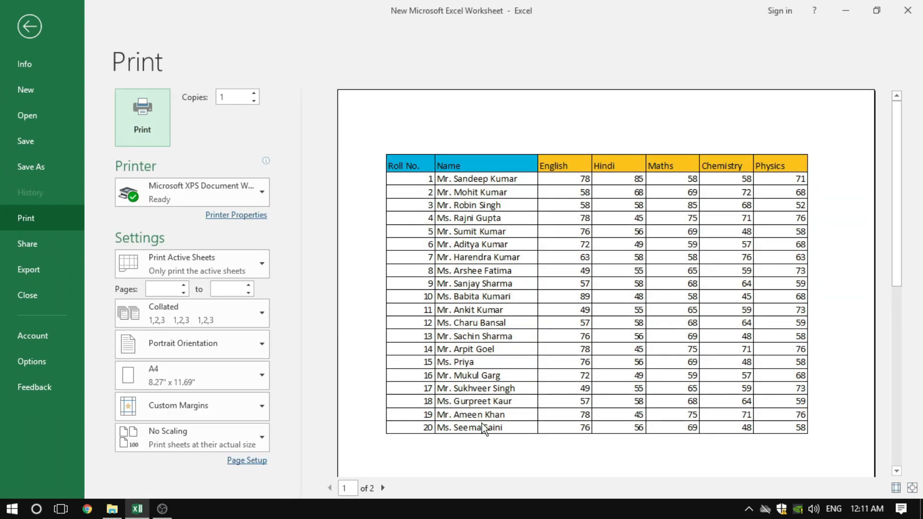
scroll(667, 408, "down", 3)
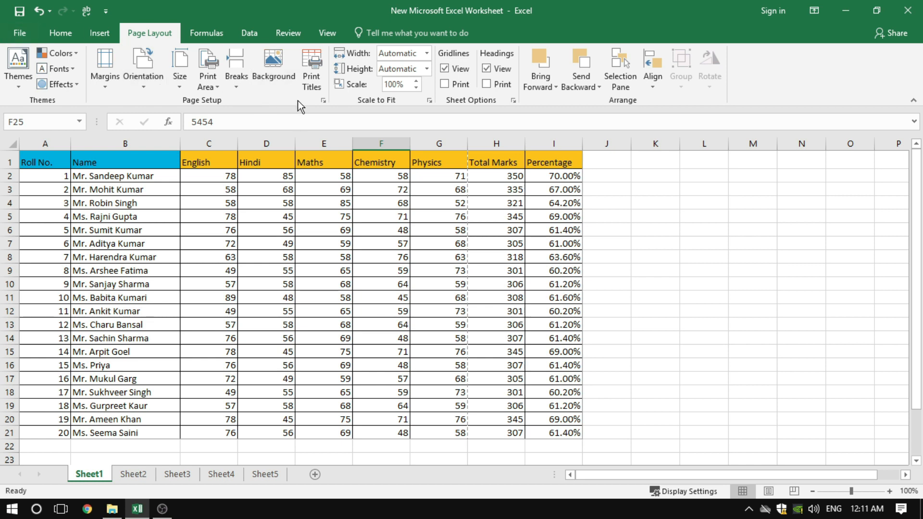
left_click(324, 100)
left_click(480, 165)
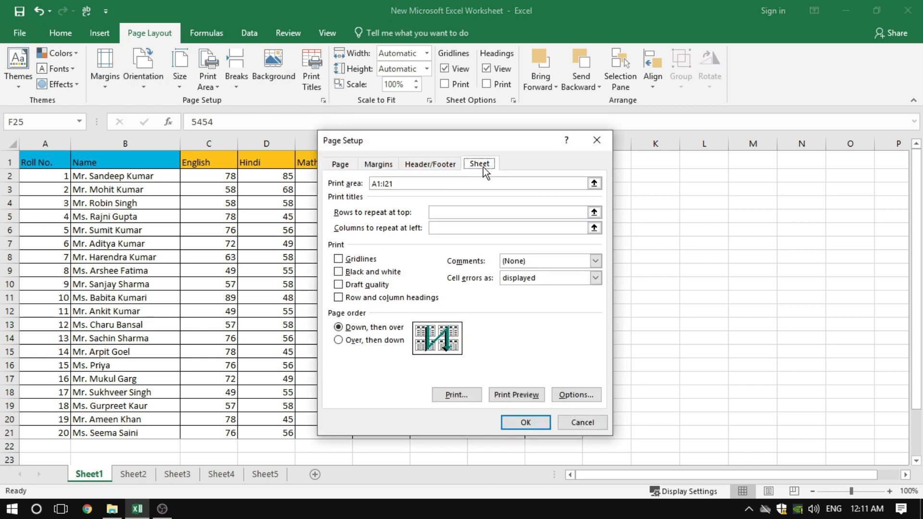
left_click(409, 185)
key("BackSpace")
key("BackSpace")
key("BackSpace")
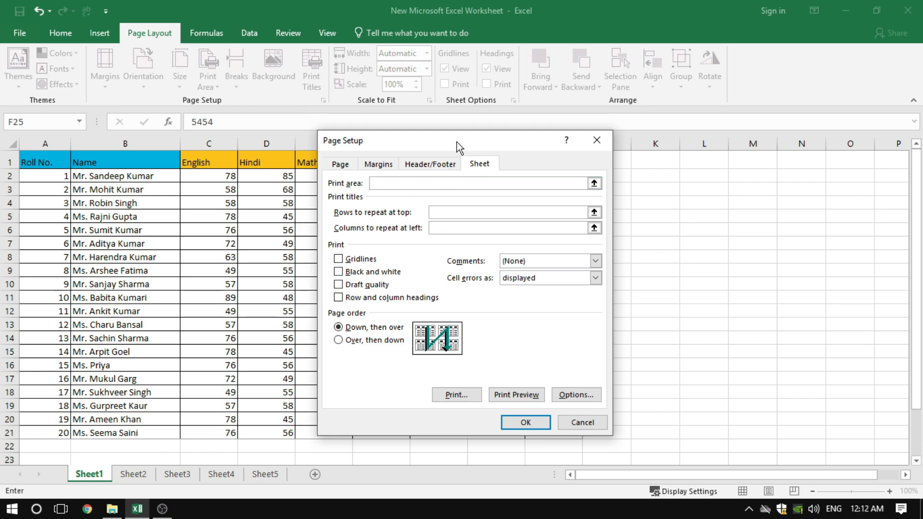
left_click_drag(457, 142, 663, 154)
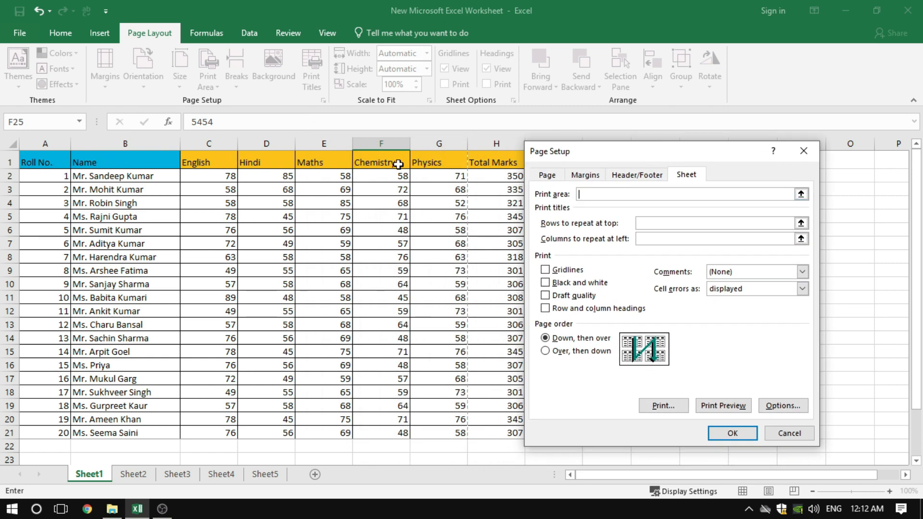
left_click_drag(642, 150, 638, 191)
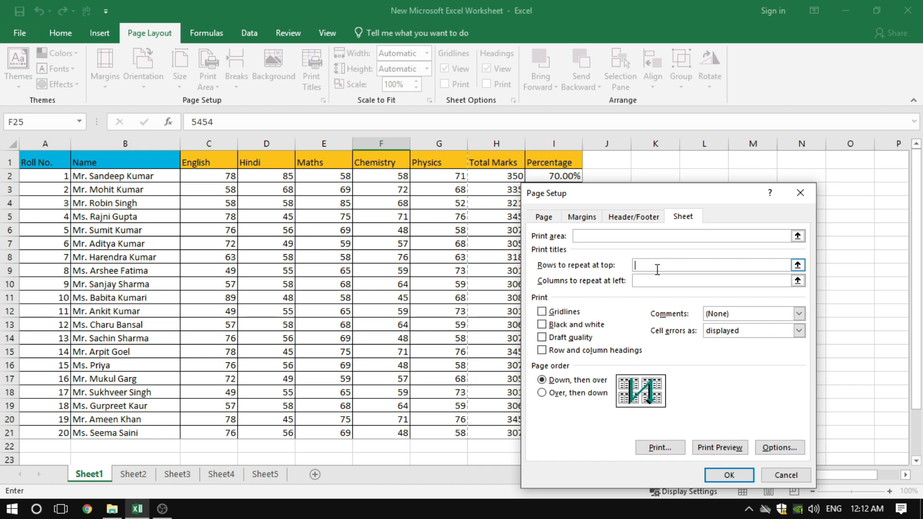
left_click(786, 475)
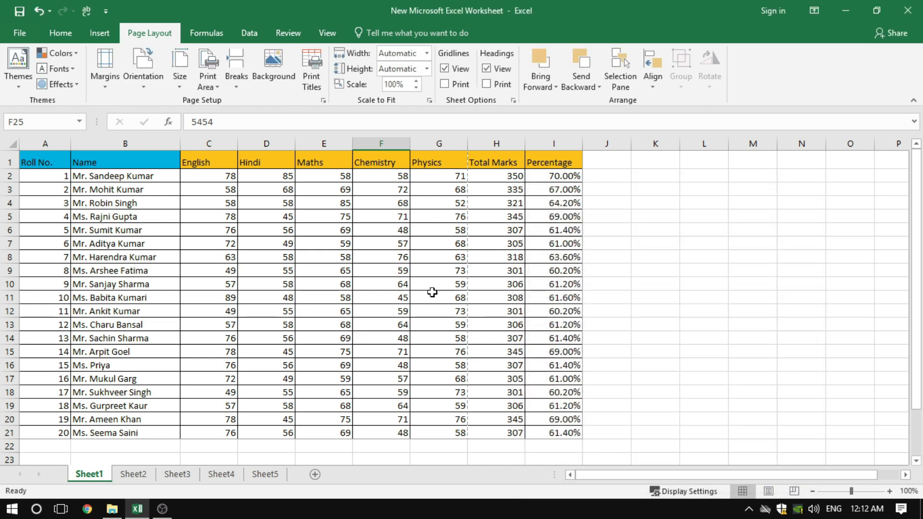
Copy the student rows A2:I21 and paste them directly below the table starting at cell A22.
left_click(432, 292)
scroll(412, 283, "down", 3)
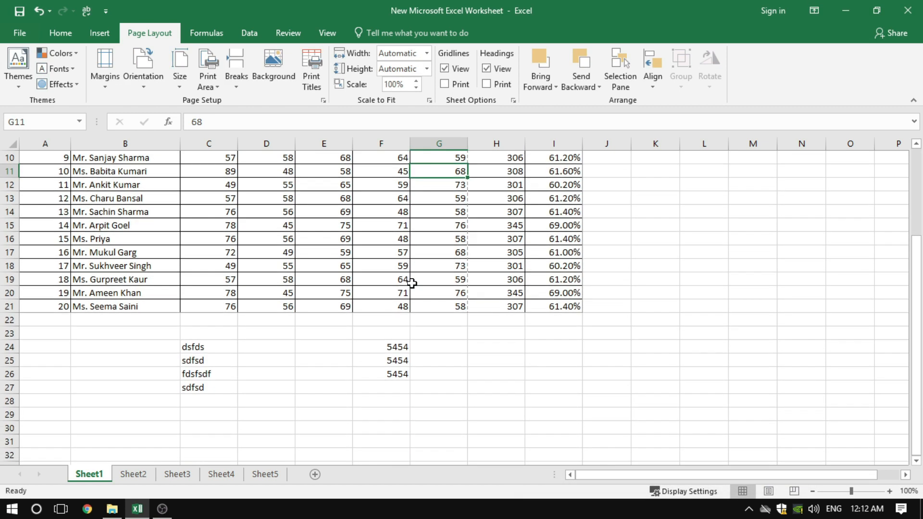
scroll(411, 283, "up", 3)
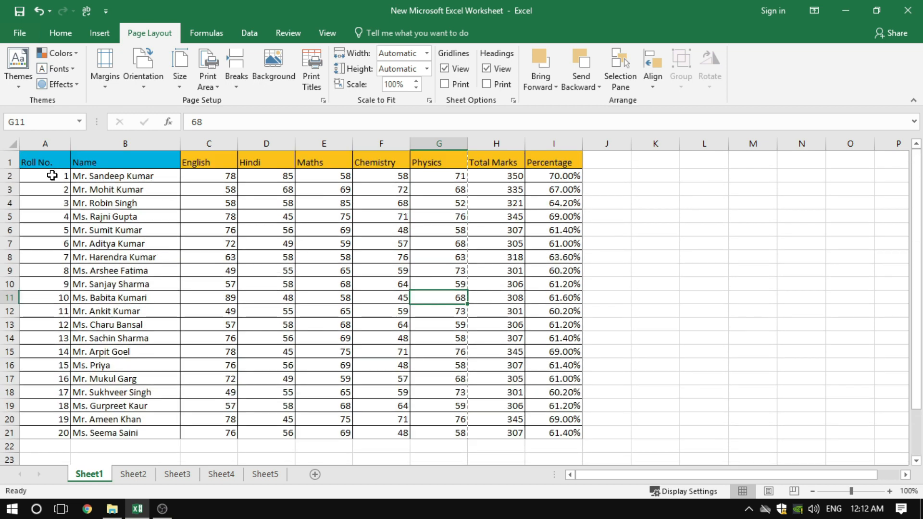
left_click_drag(49, 176, 548, 450)
left_click(315, 283)
left_click_drag(46, 176, 553, 433)
right_click(435, 318)
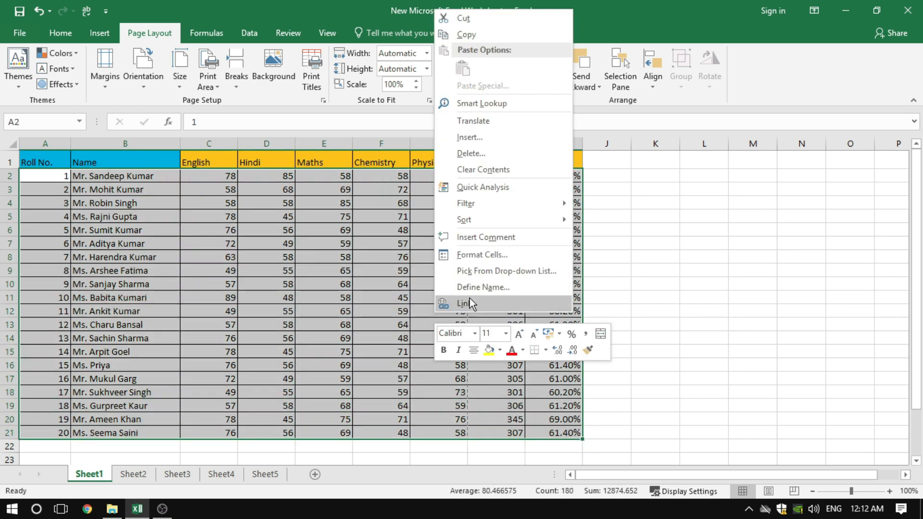
left_click(468, 34)
scroll(94, 310, "down", 4)
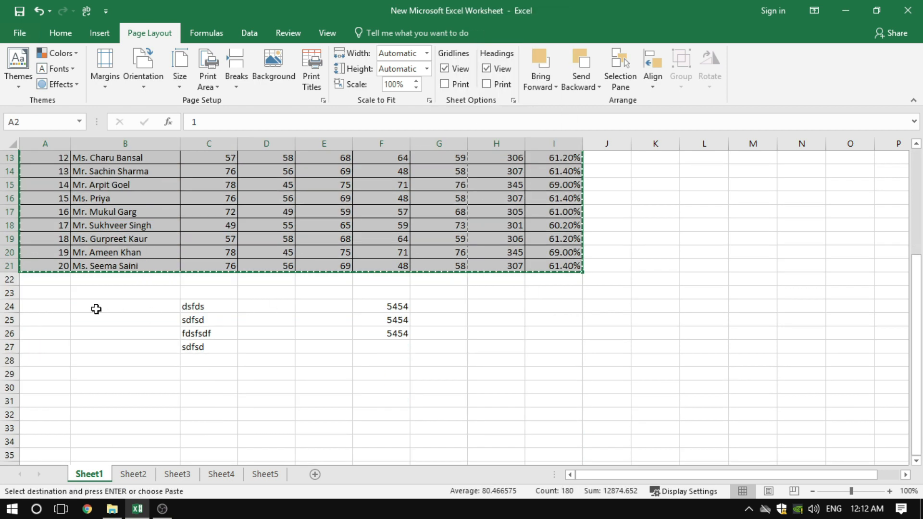
right_click(53, 281)
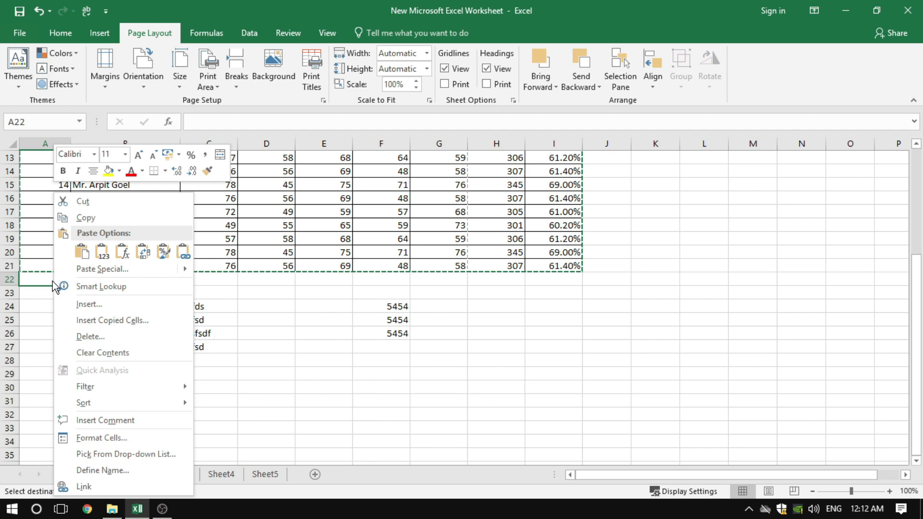
left_click(81, 251)
Paste the copied student rows once more starting at cell A42, and look over the extended table.
scroll(80, 334, "down", 4)
left_click(66, 385)
right_click(67, 385)
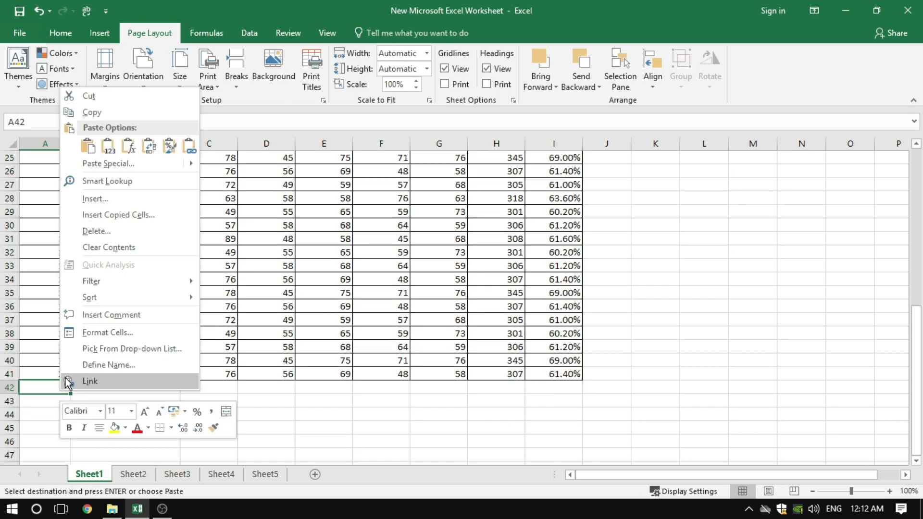
left_click(88, 146)
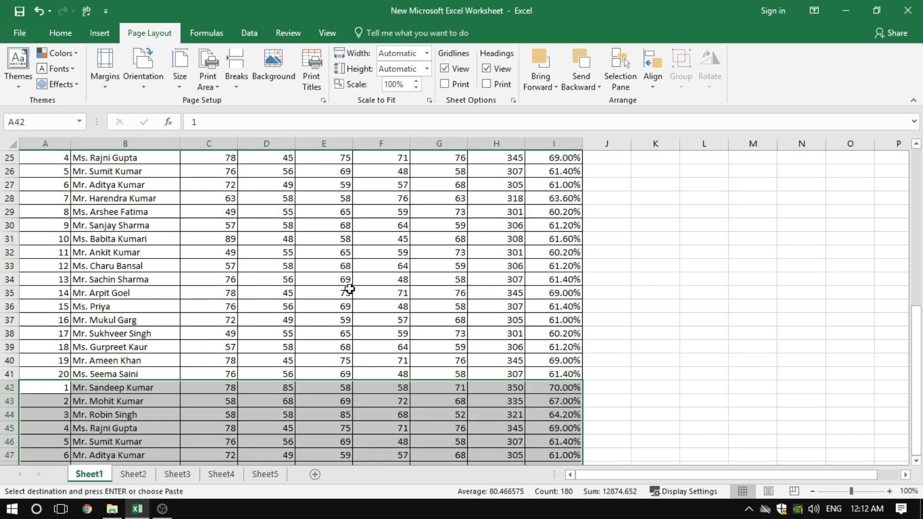
scroll(350, 290, "up", 8)
left_click(609, 254)
scroll(618, 291, "down", 16)
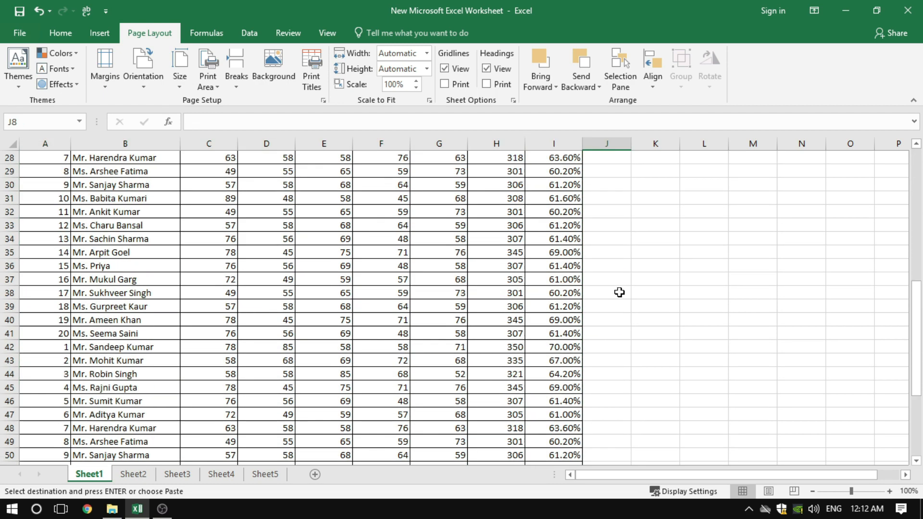
scroll(619, 292, "up", 10)
scroll(619, 292, "up", 6)
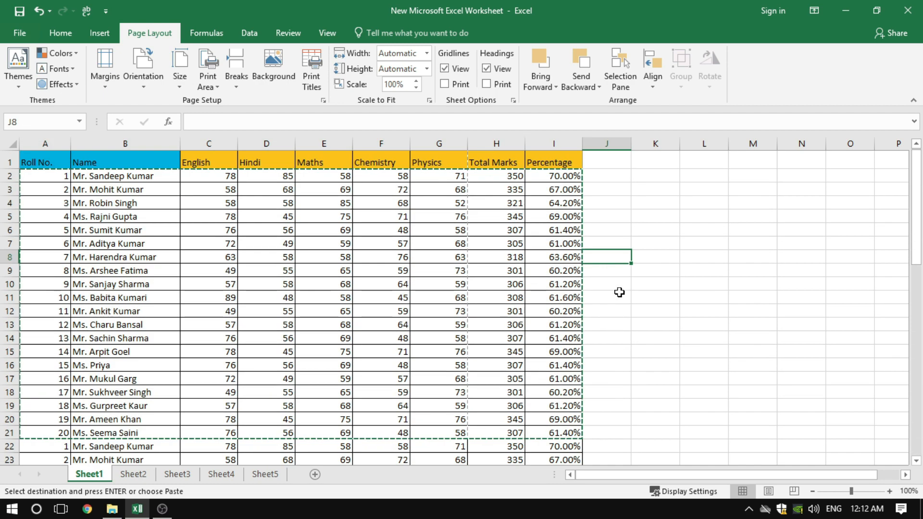
Cancel the pending copy selection and clear the print area in the page setup's sheet settings.
left_click(620, 347)
key("Escape")
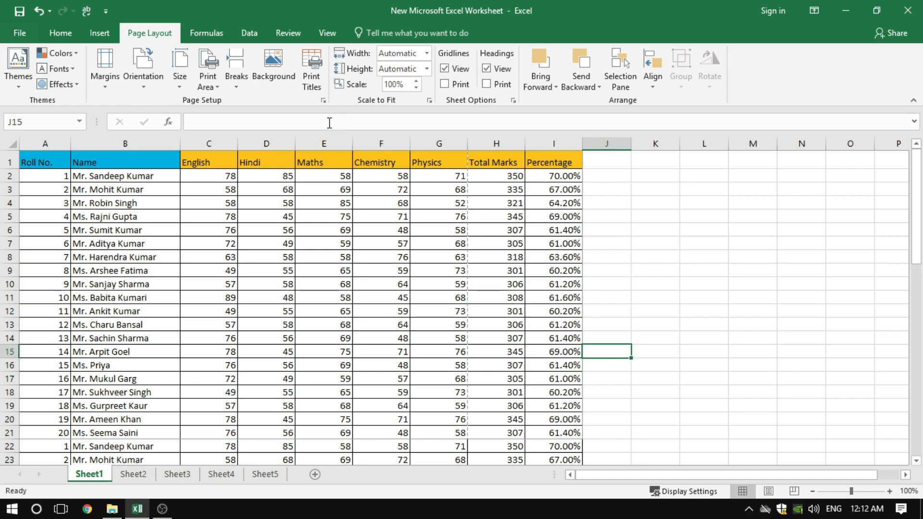
left_click(322, 101)
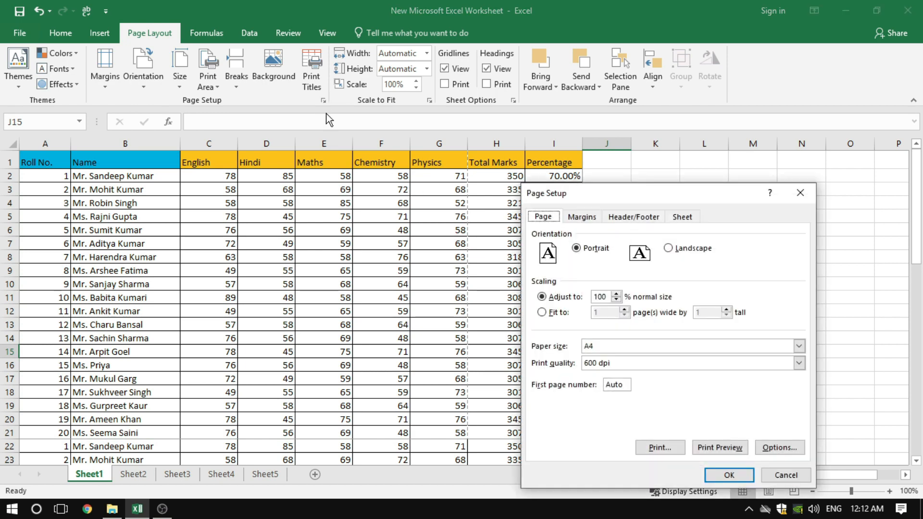
left_click(683, 217)
left_click_drag(661, 193, 383, 150)
double_click(340, 189)
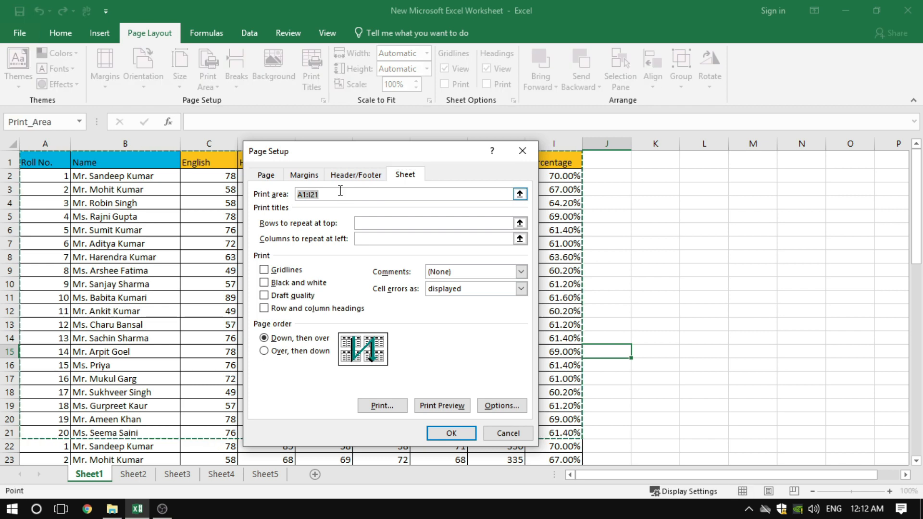
key("Delete")
Set row 1 to repeat at the top of every printed page and check pages 1 and 2 in print preview.
left_click(377, 222)
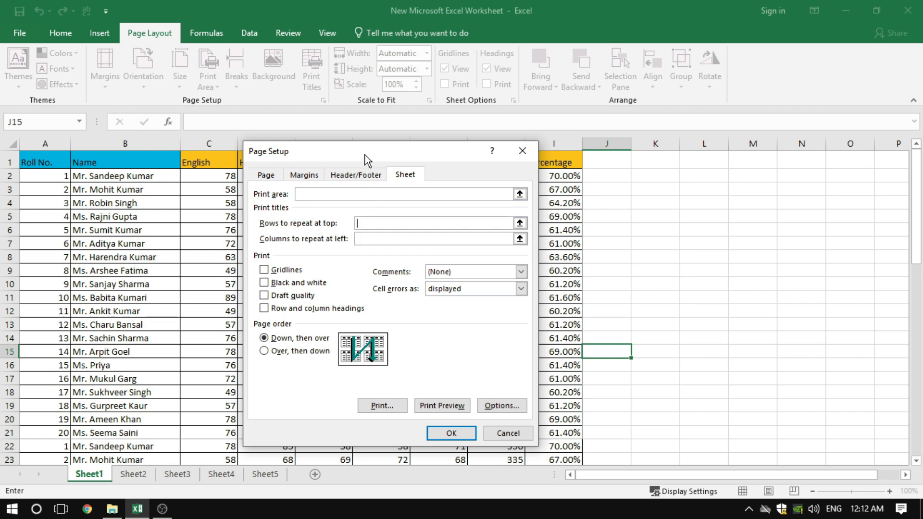
left_click_drag(365, 154, 378, 219)
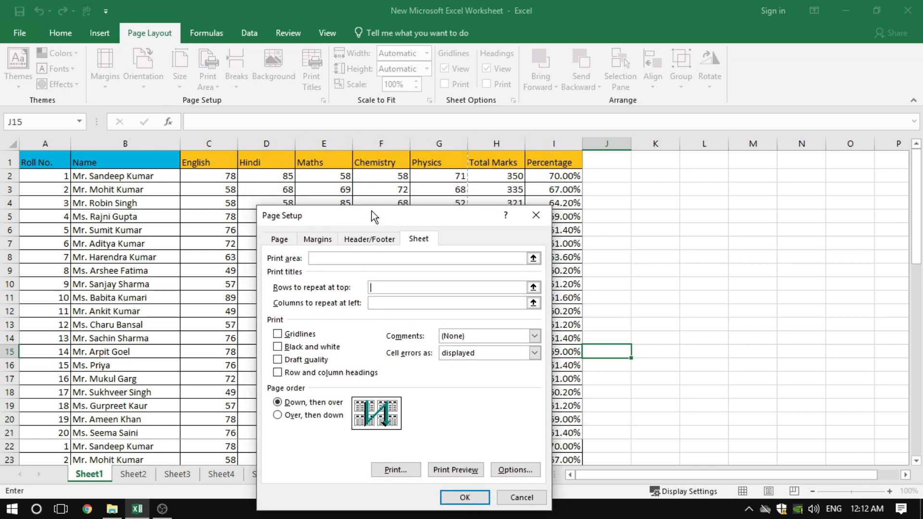
left_click(163, 161)
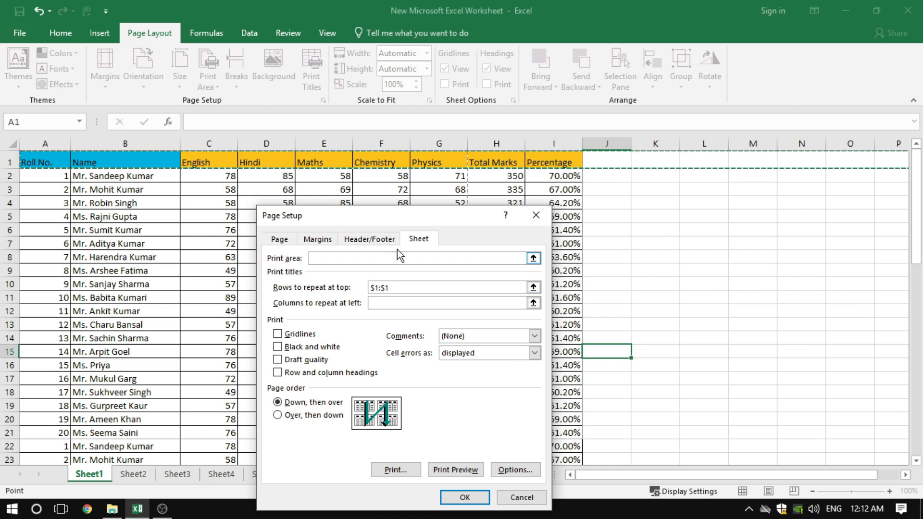
left_click_drag(395, 226, 381, 155)
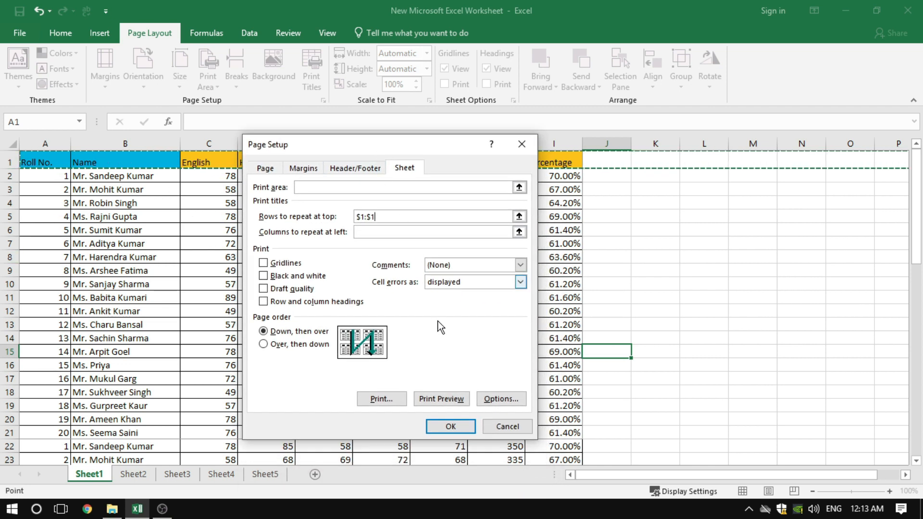
left_click(441, 399)
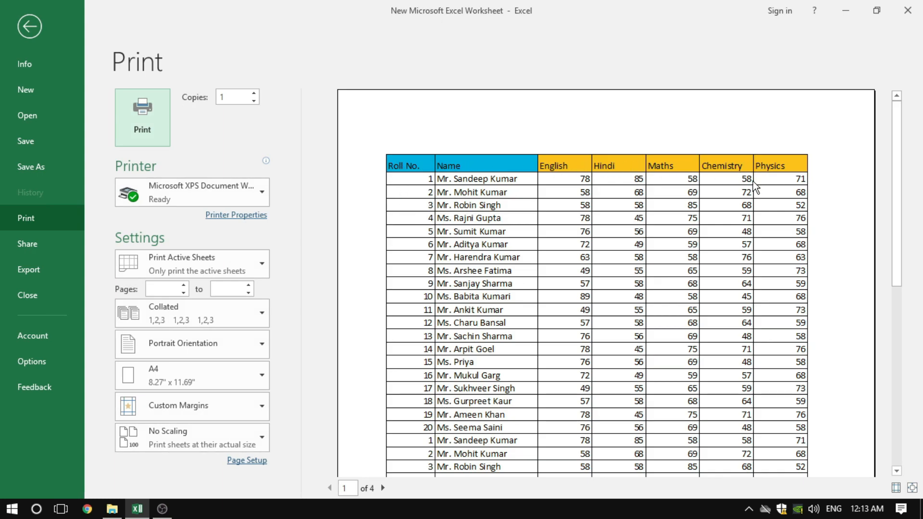
left_click(387, 488)
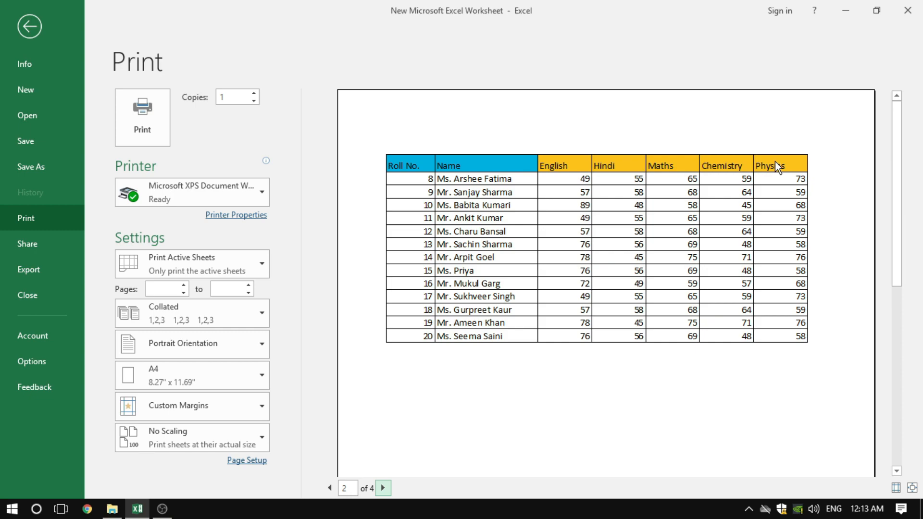
left_click(39, 28)
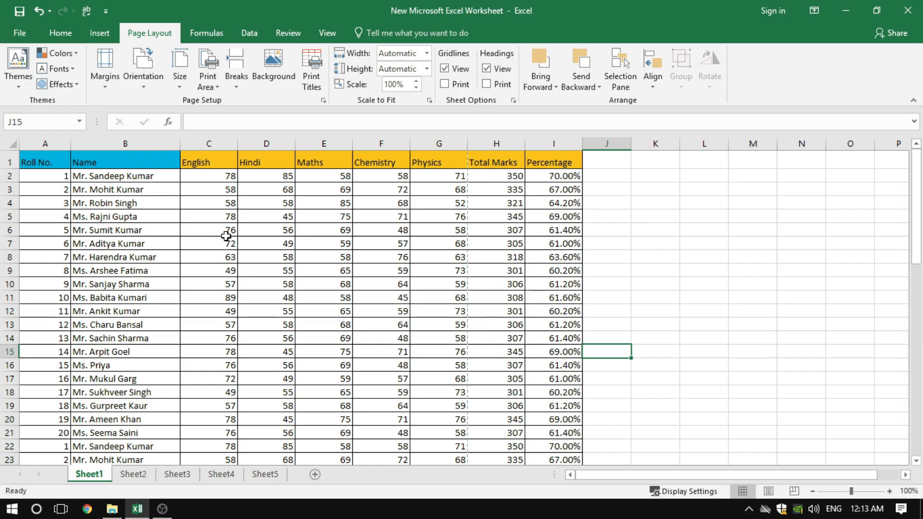
Clear the rows to repeat at top setting and compare the first two pages in print preview.
left_click(323, 100)
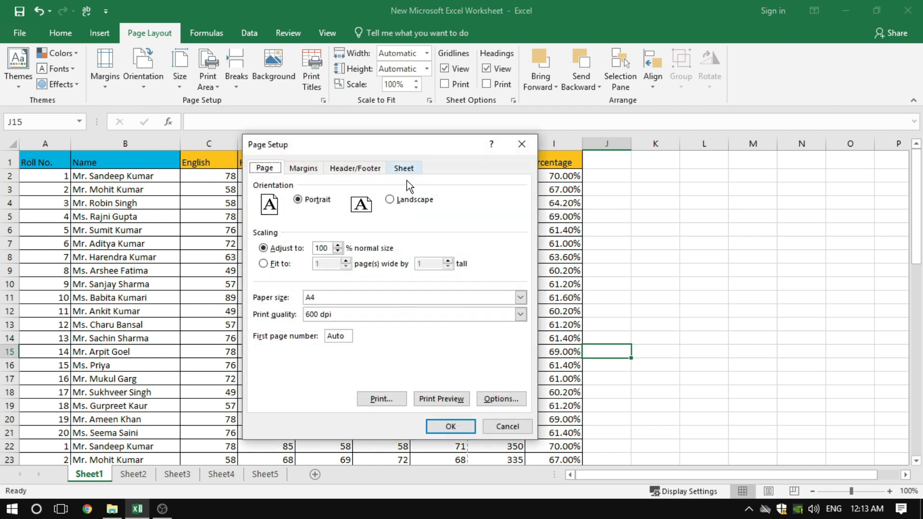
left_click(412, 167)
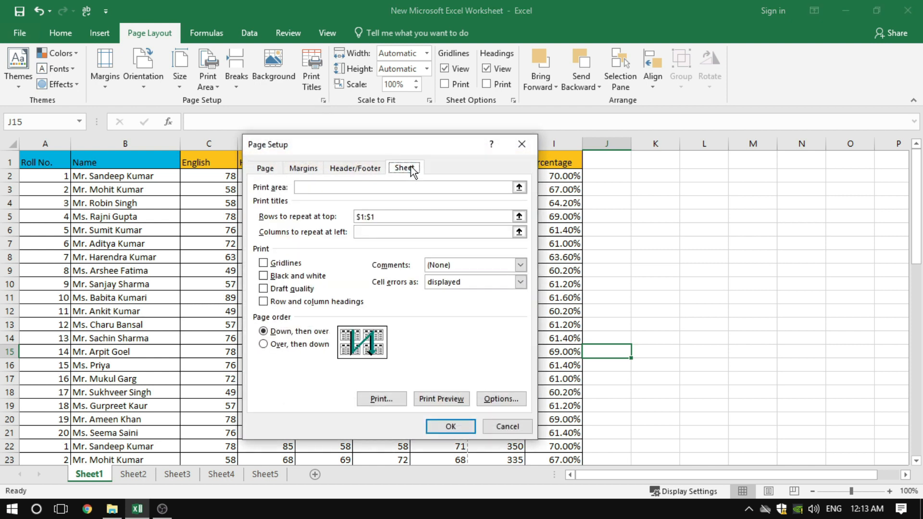
left_click(396, 217)
key("BackSpace")
key("BackSpace")
key("BackSpace")
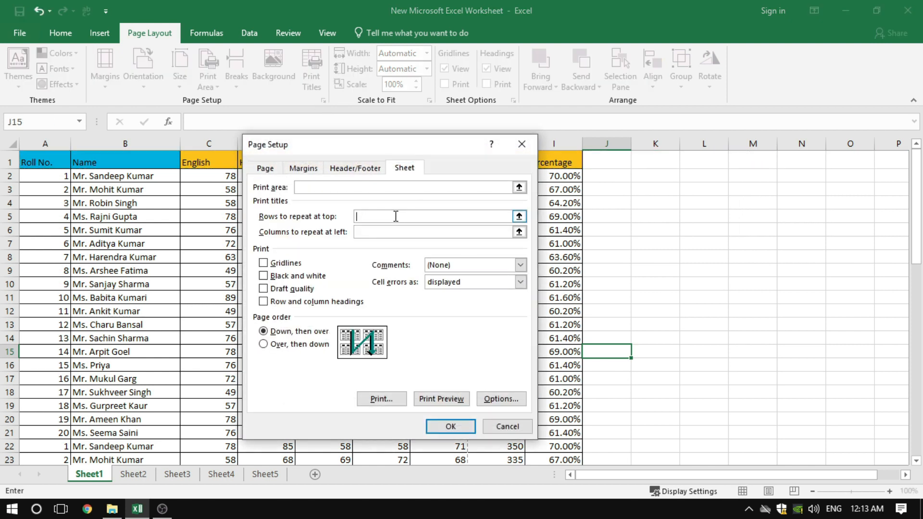
left_click(424, 401)
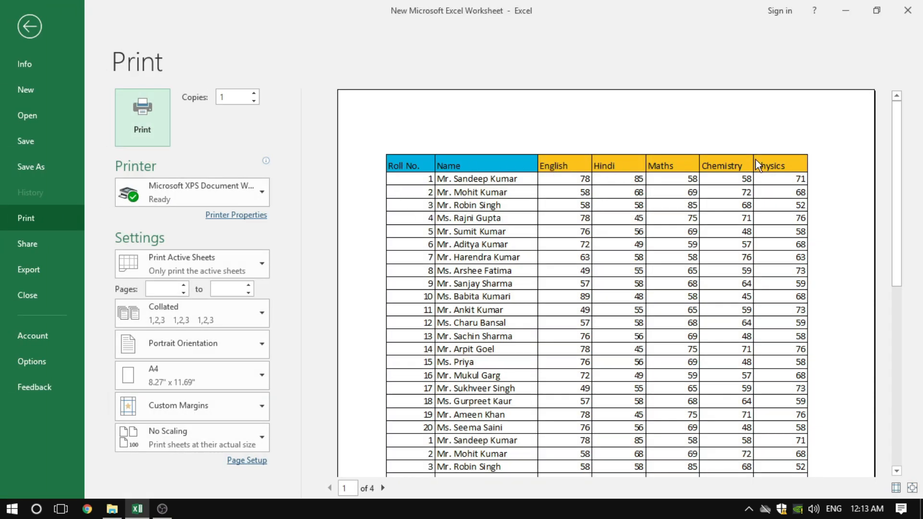
left_click(383, 488)
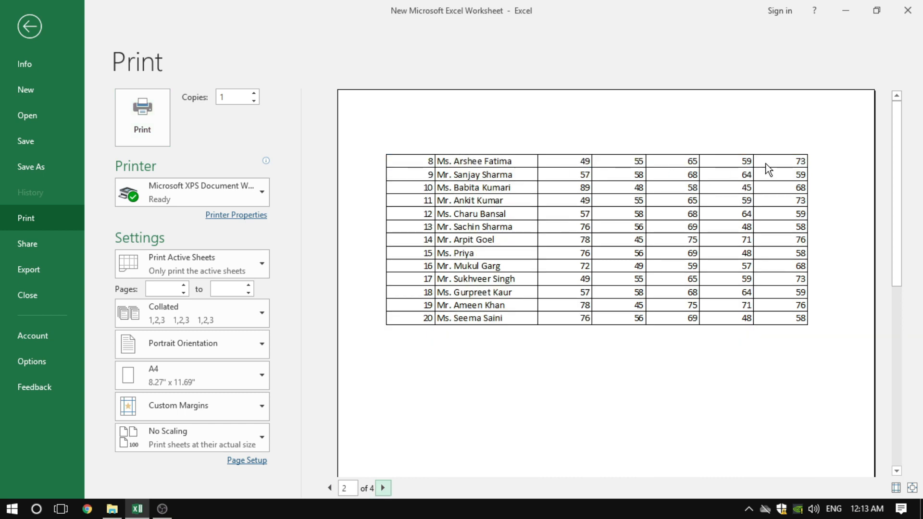
left_click(30, 27)
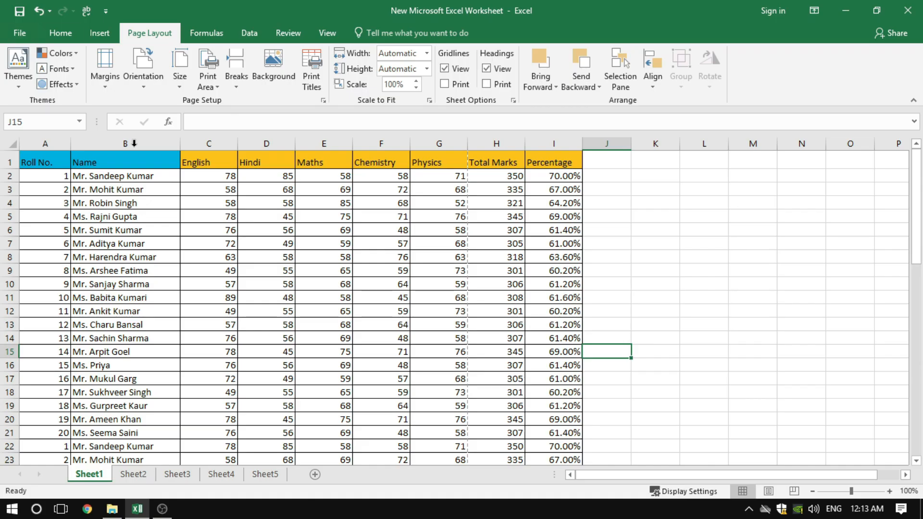
left_click(317, 205)
left_click(323, 100)
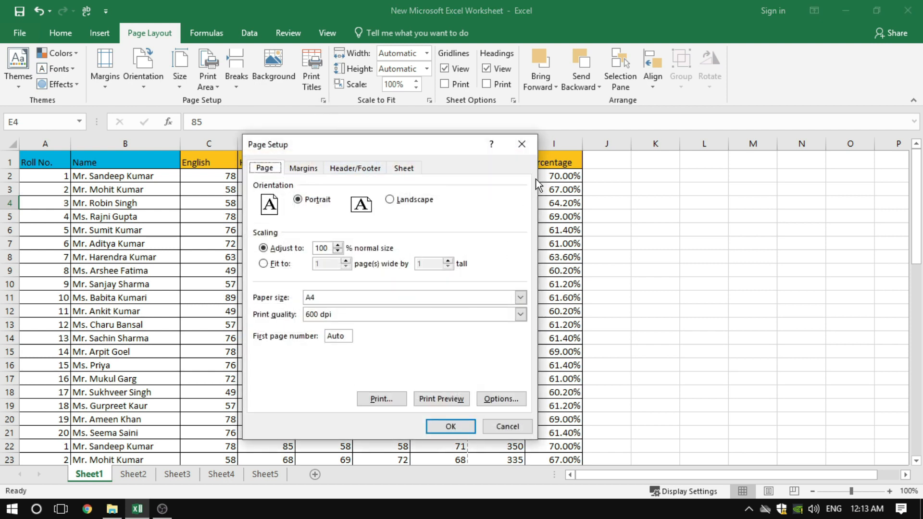
left_click(406, 168)
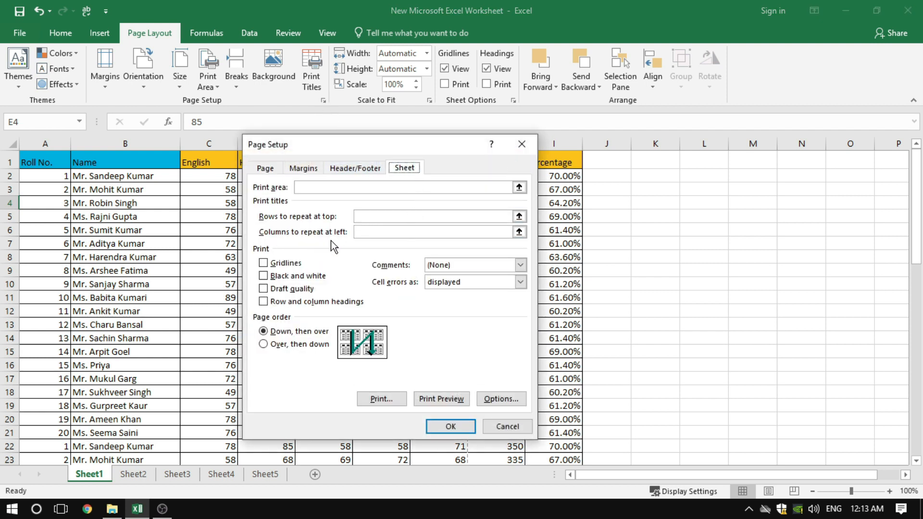
left_click(365, 233)
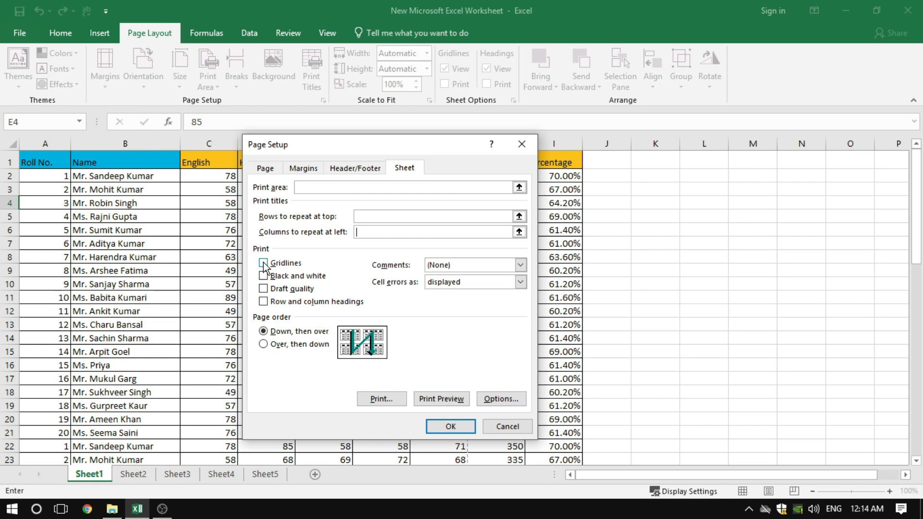
left_click(514, 429)
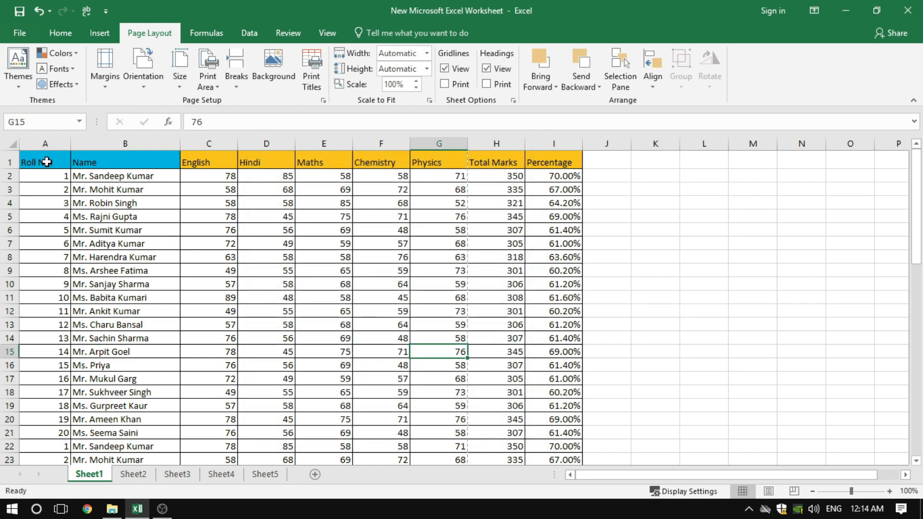
Remove all cell borders from the whole marks table, A1:I61.
left_click_drag(45, 161, 561, 412)
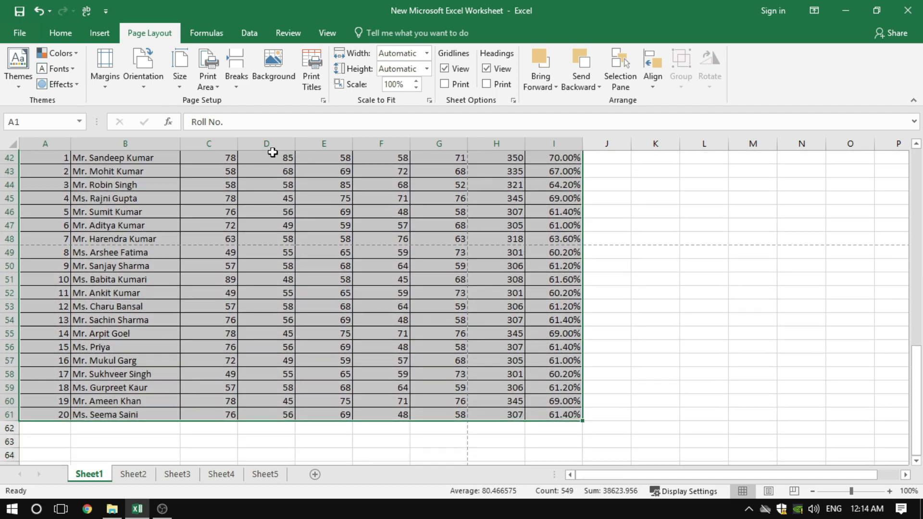
left_click(61, 33)
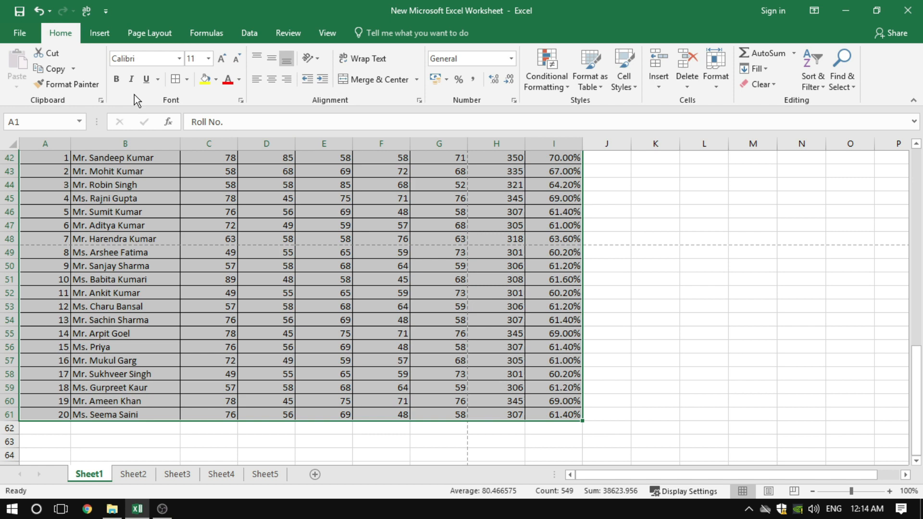
left_click(186, 80)
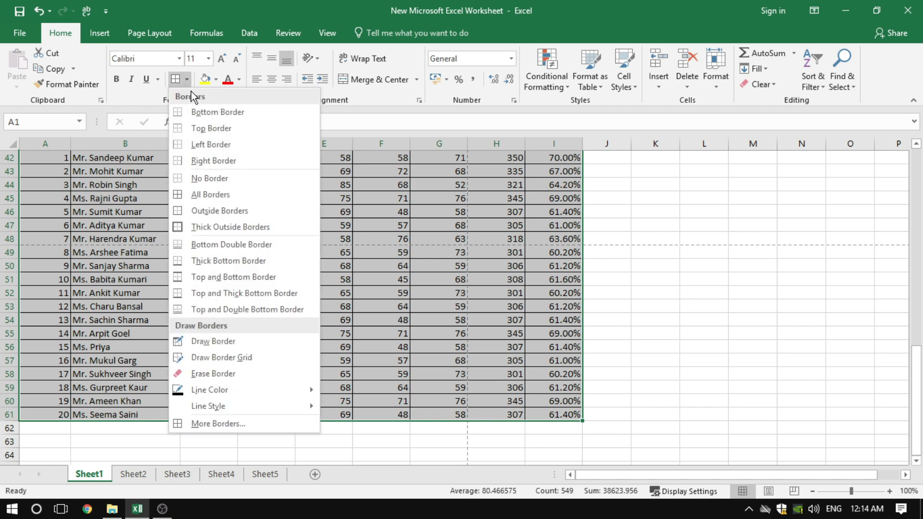
left_click(203, 178)
scroll(202, 192, "up", 14)
left_click(315, 245)
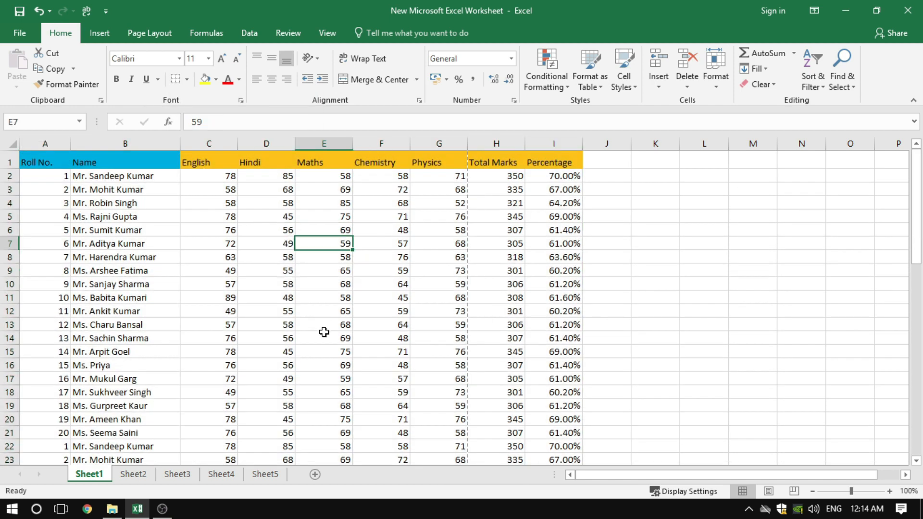
Check the borderless marks table in print preview and return to the worksheet.
left_click(153, 34)
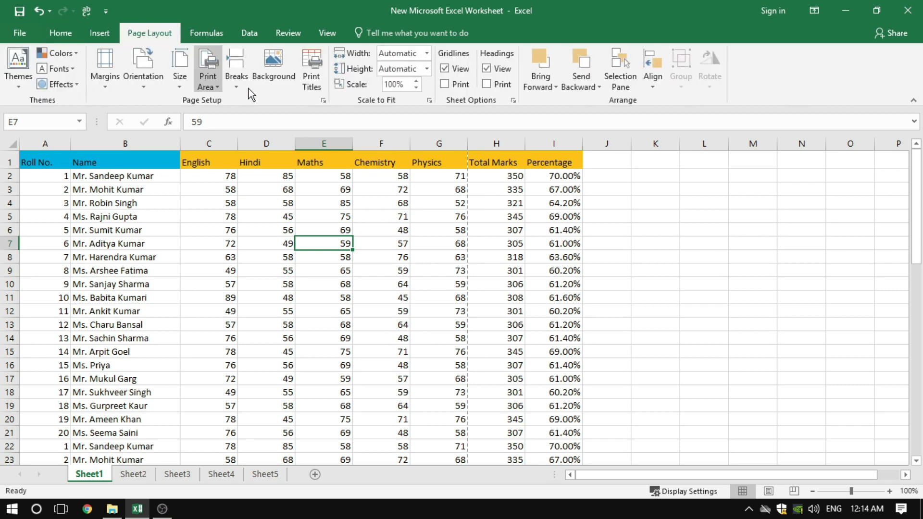
left_click(322, 102)
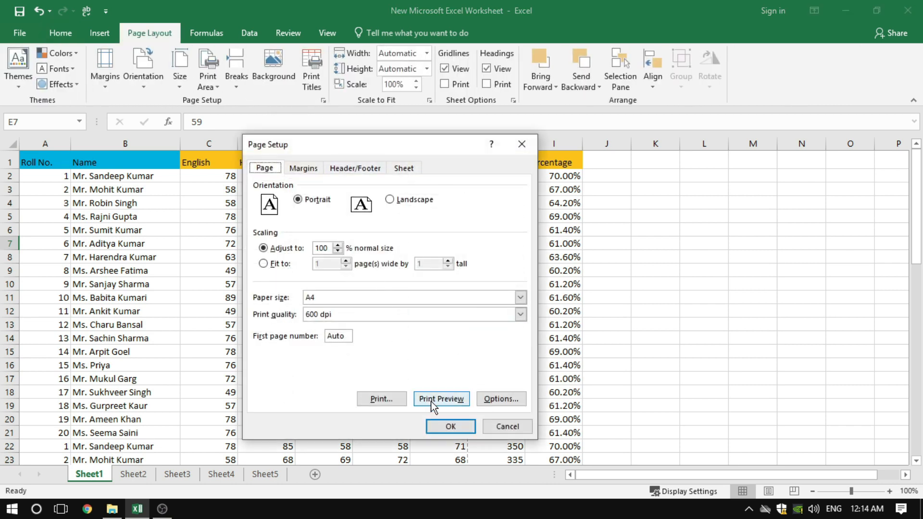
left_click(434, 403)
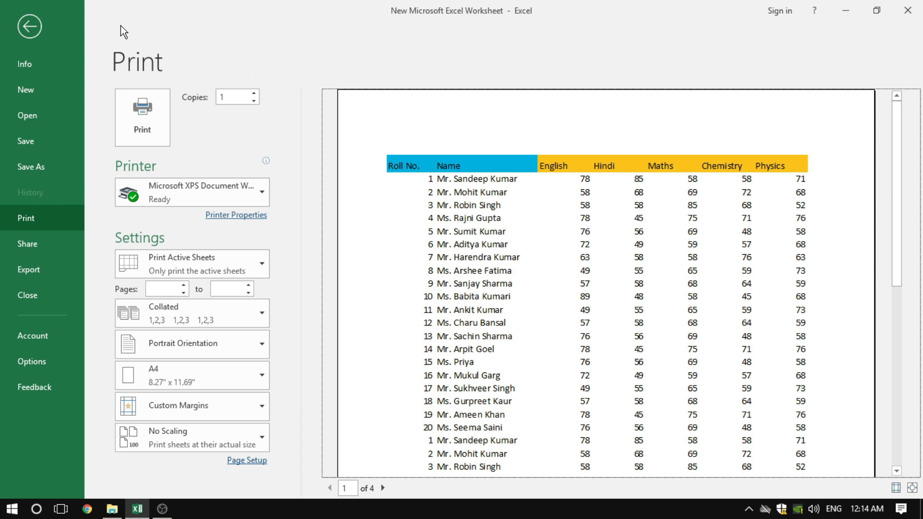
left_click(33, 27)
left_click(298, 215)
left_click(272, 270)
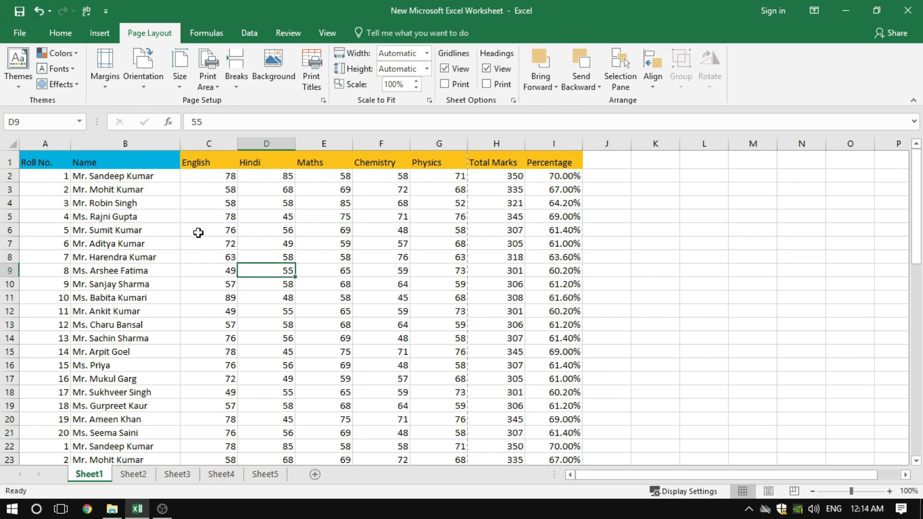
left_click(321, 282)
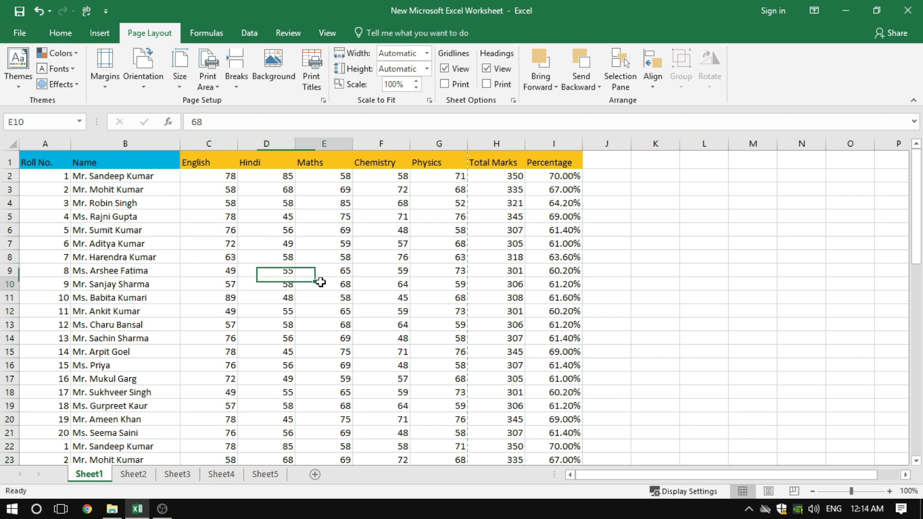
Turn on gridline printing in the page setup's sheet settings and check the table in print preview.
left_click(323, 101)
left_click(404, 169)
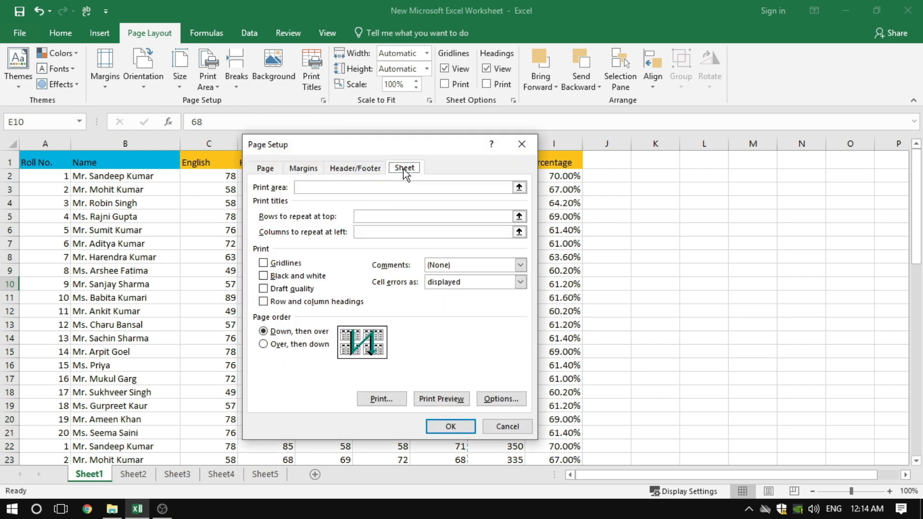
left_click(292, 265)
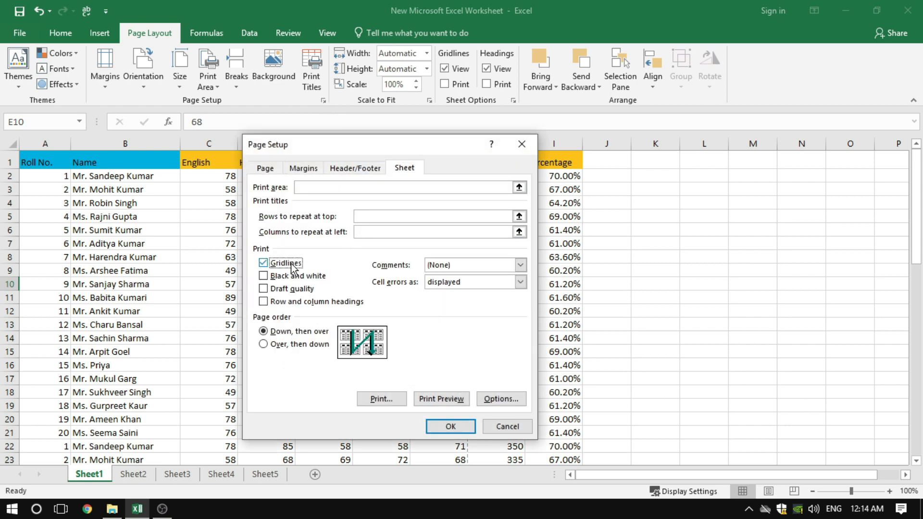
left_click(441, 399)
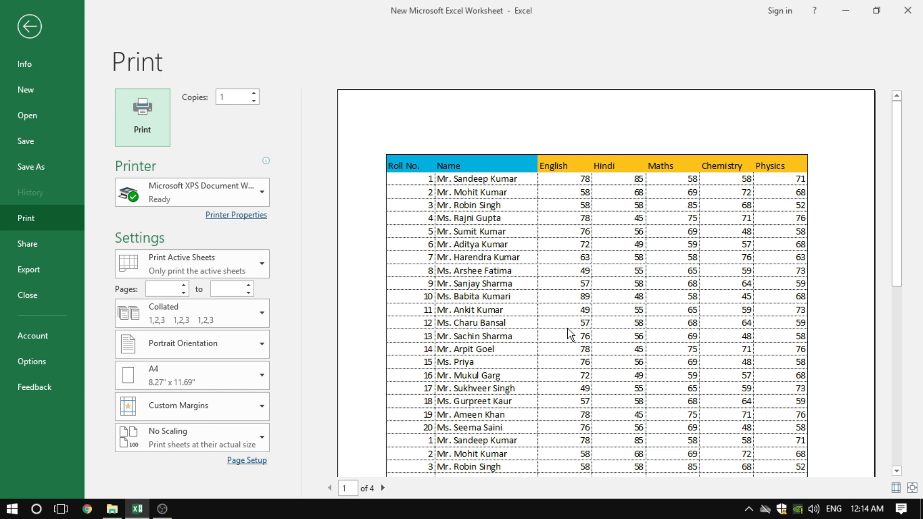
left_click(27, 27)
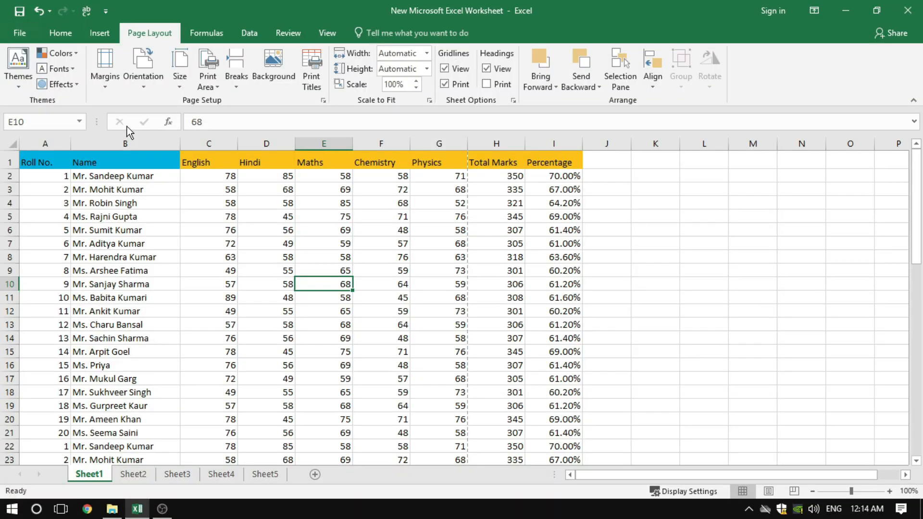
Turn off gridline printing in the page setup's sheet settings.
left_click(211, 190)
left_click(212, 243)
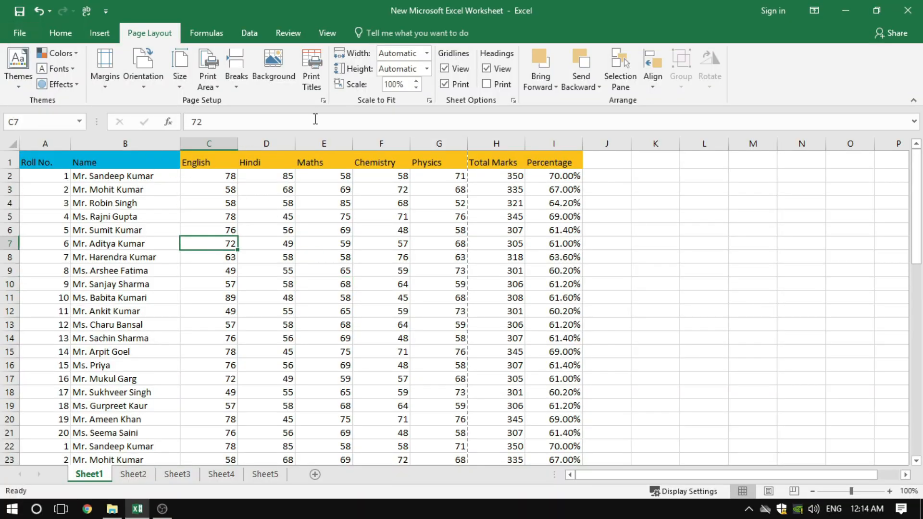
left_click(404, 168)
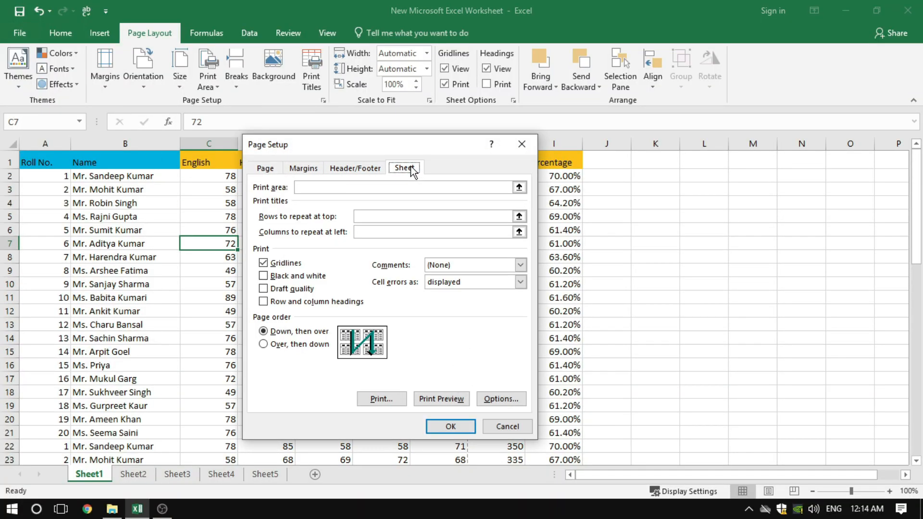
left_click_drag(427, 143, 519, 113)
left_click(368, 235)
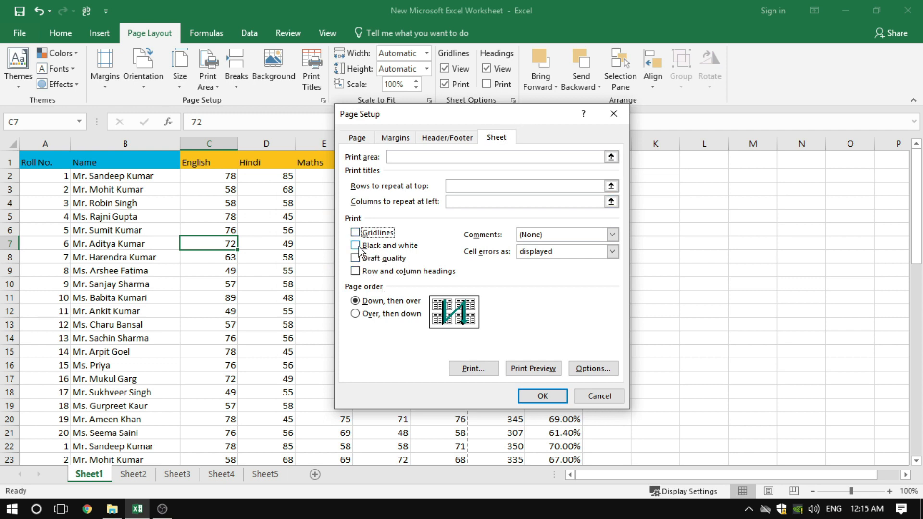
Turn on black and white printing, check the marks table in print preview and return to the worksheet.
left_click_drag(425, 113, 583, 159)
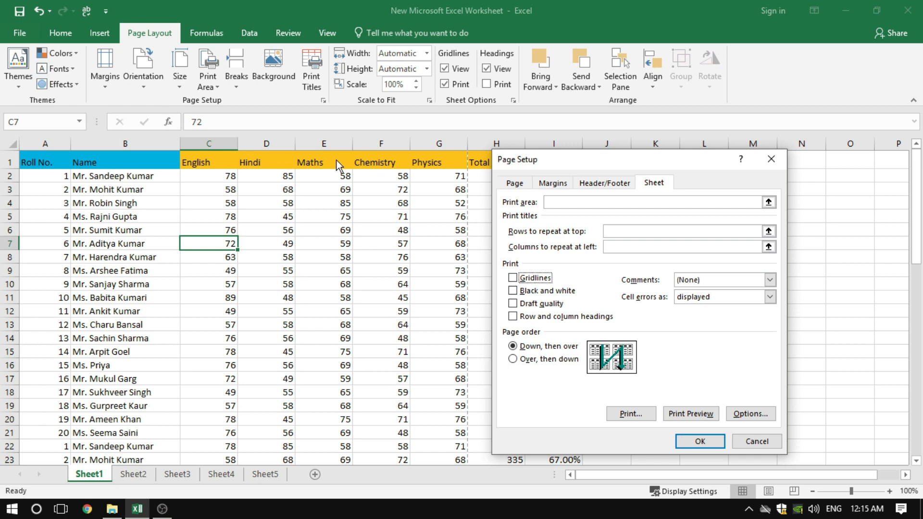
left_click(515, 292)
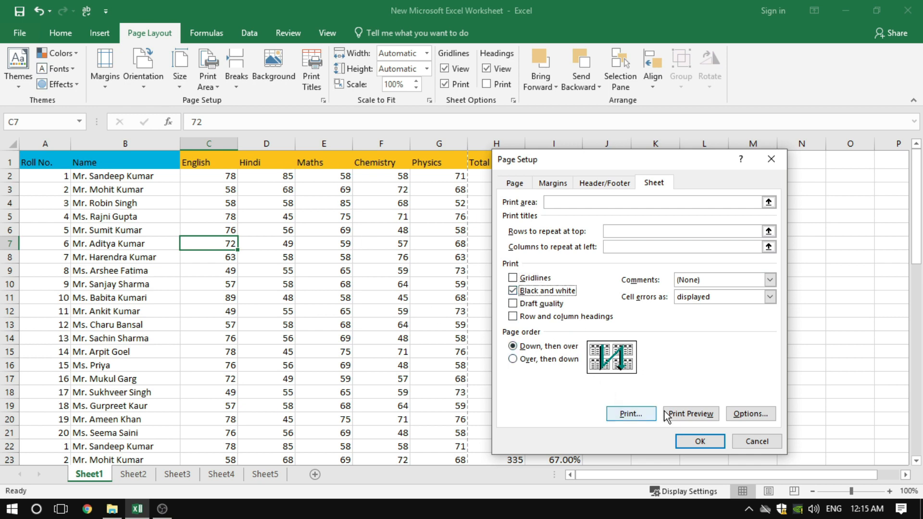
left_click(686, 414)
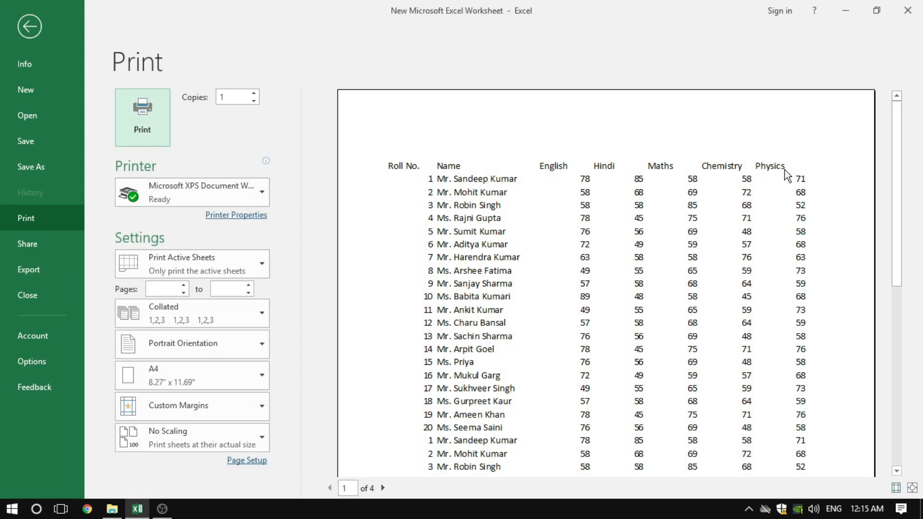
left_click(29, 27)
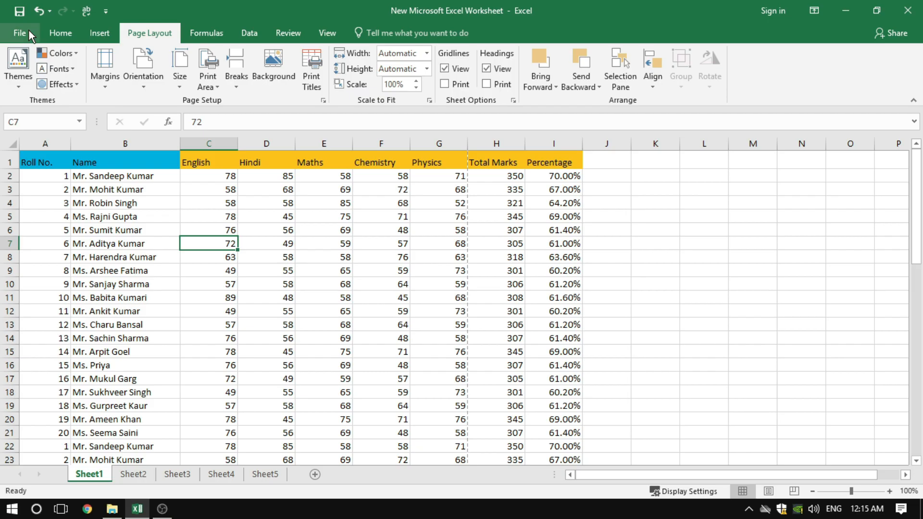
left_click(323, 100)
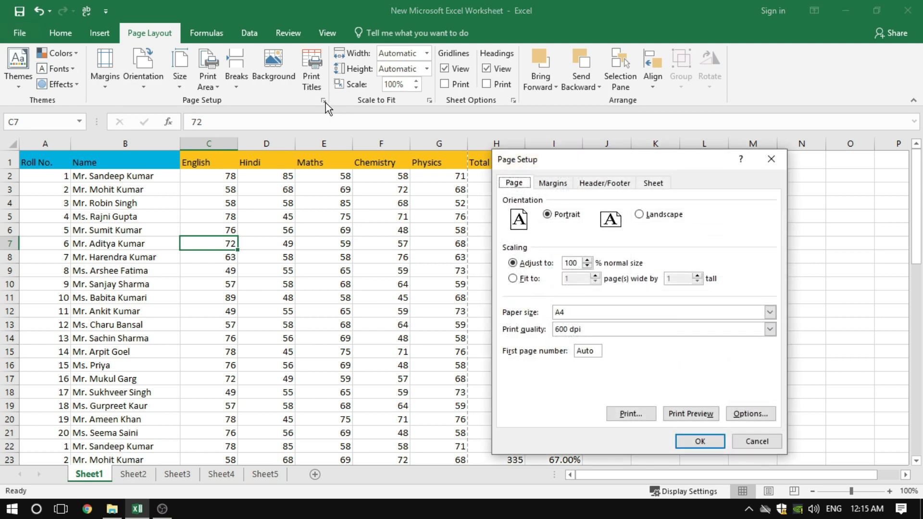
left_click(647, 187)
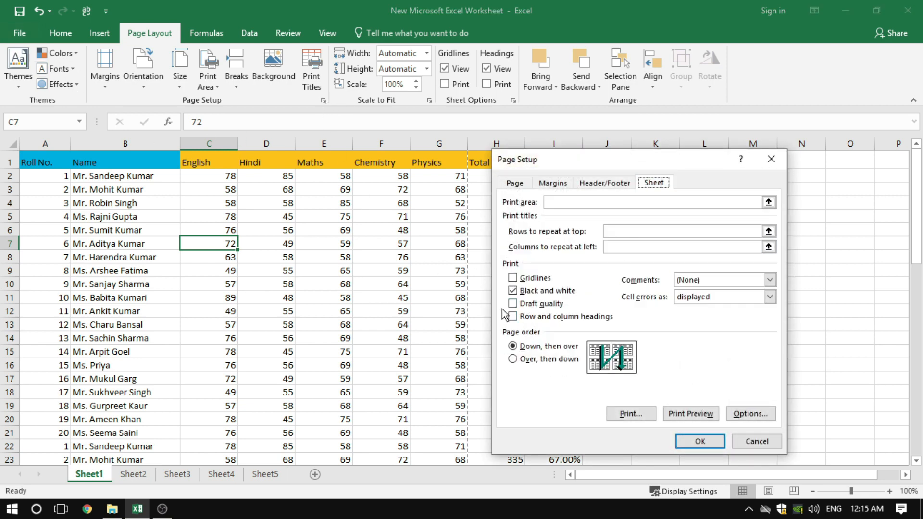
left_click(514, 292)
left_click_drag(524, 161, 334, 161)
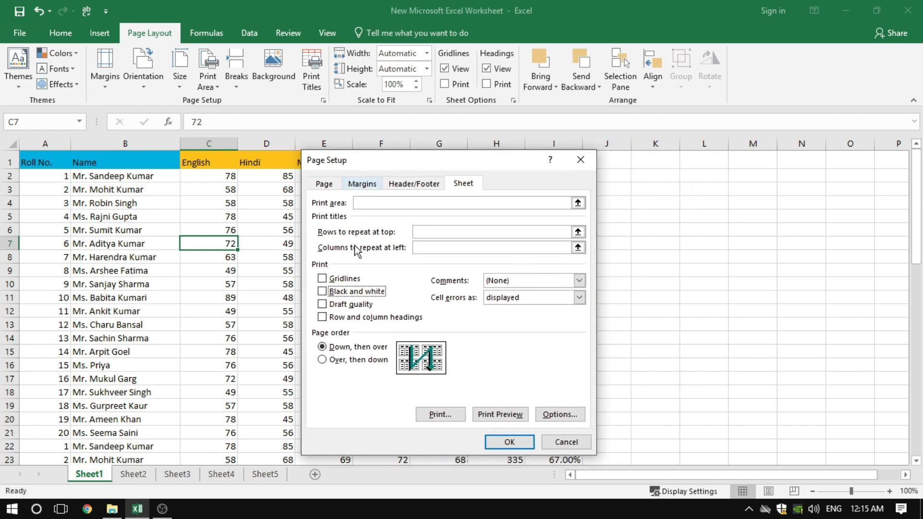
left_click(354, 308)
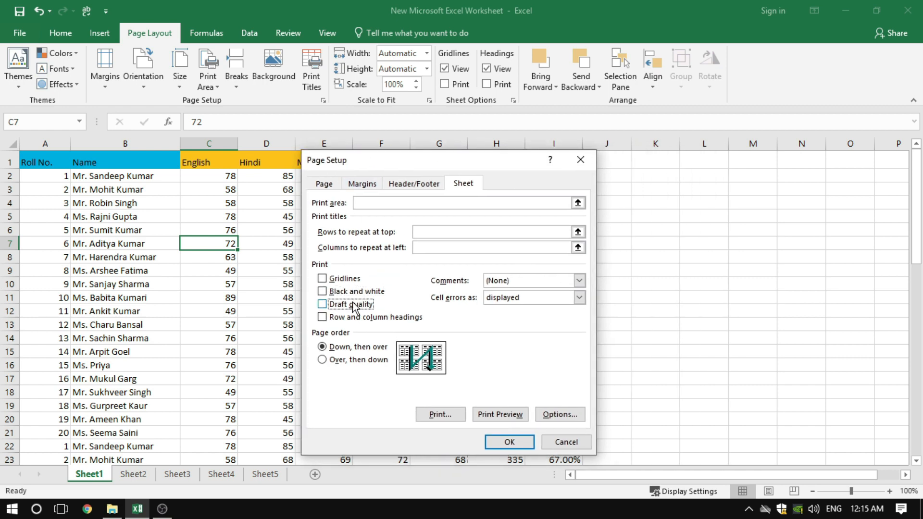
left_click(579, 447)
Apply all borders to the marks table range A1:I17.
left_click(249, 280)
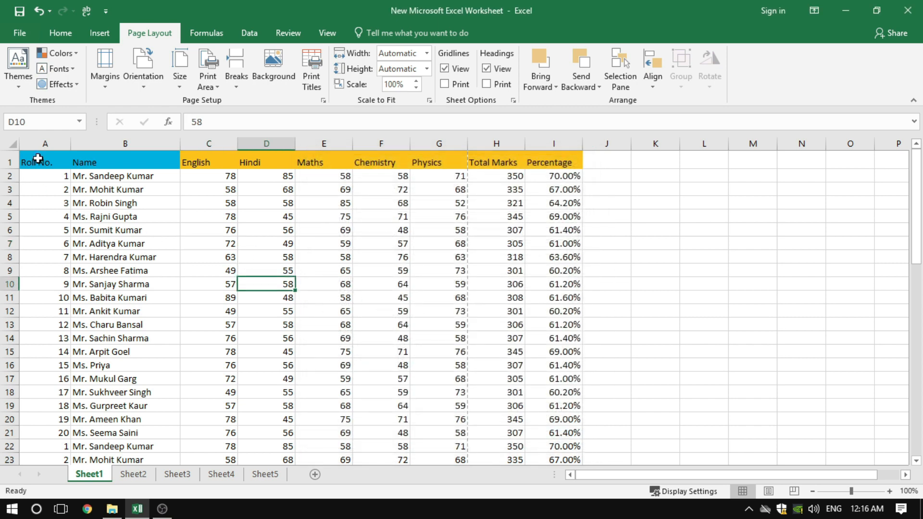
left_click_drag(38, 159, 579, 379)
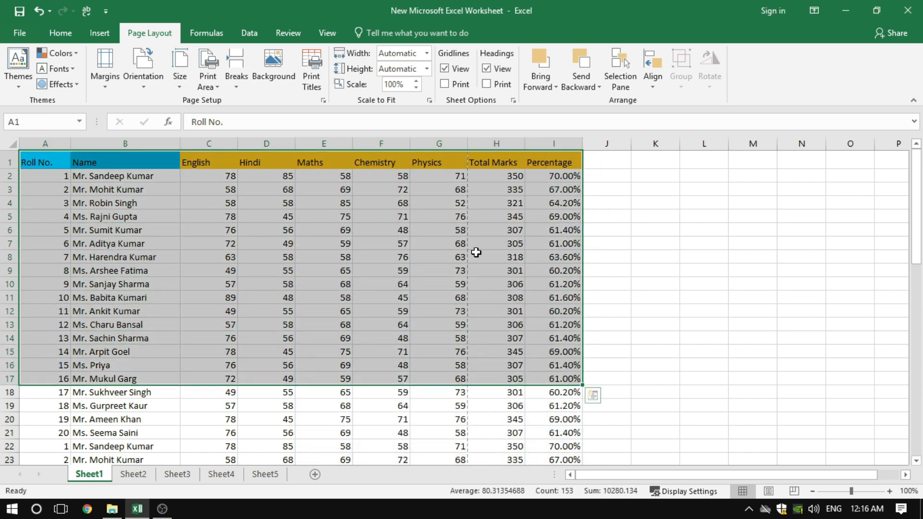
left_click(69, 33)
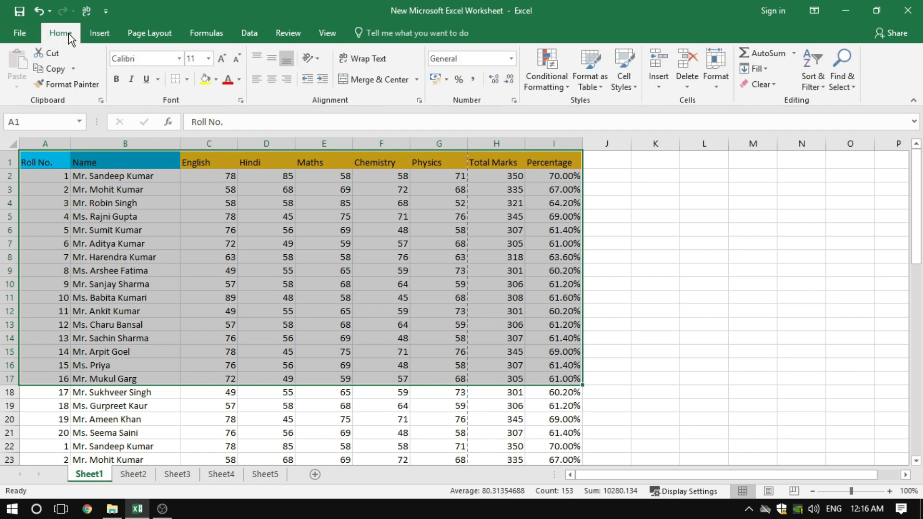
left_click(186, 79)
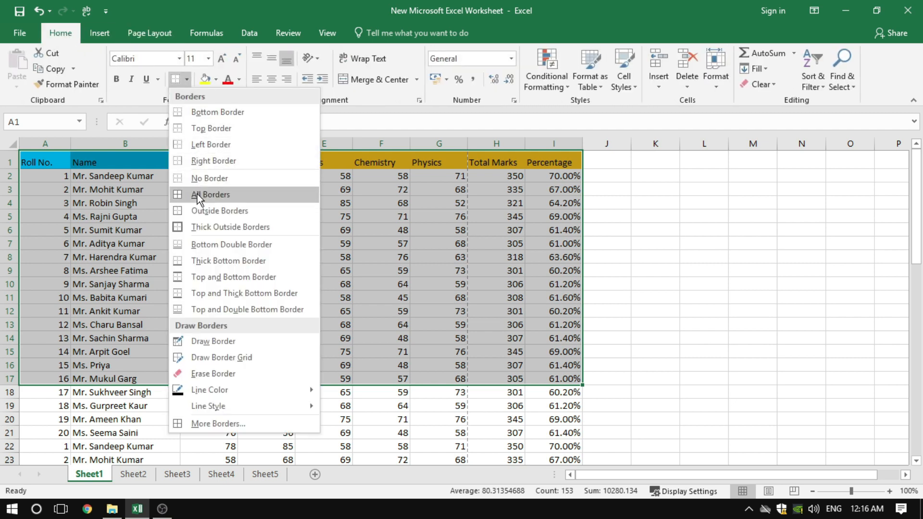
left_click(197, 194)
left_click(385, 338)
left_click(384, 393)
left_click(368, 404)
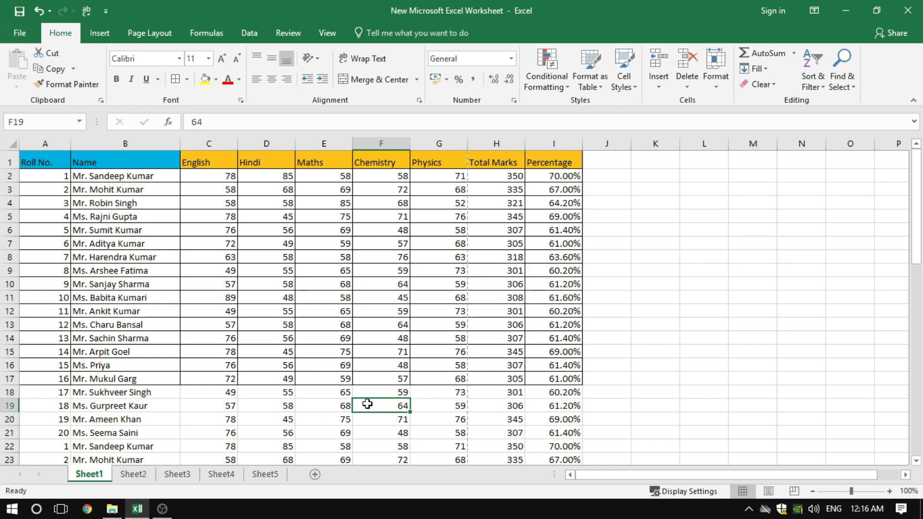
Check the partly bordered marks table in print preview and return to the worksheet.
left_click(150, 32)
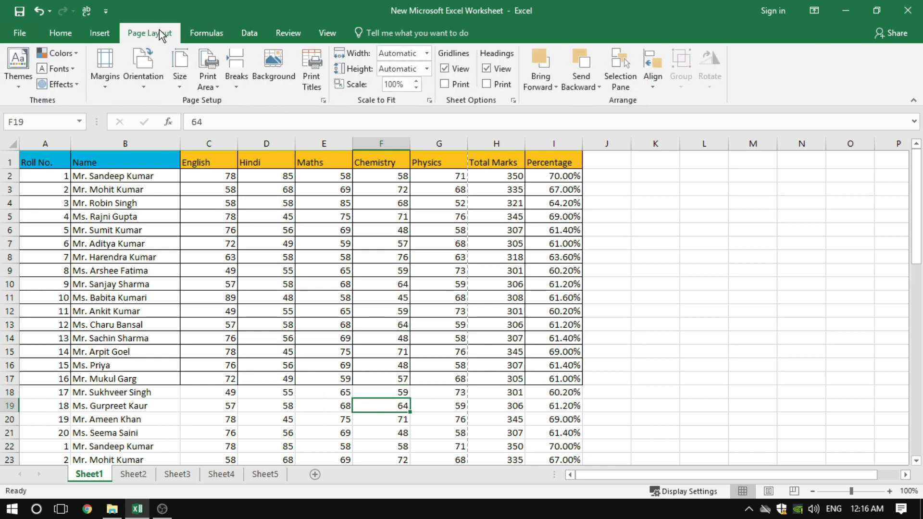
left_click(323, 100)
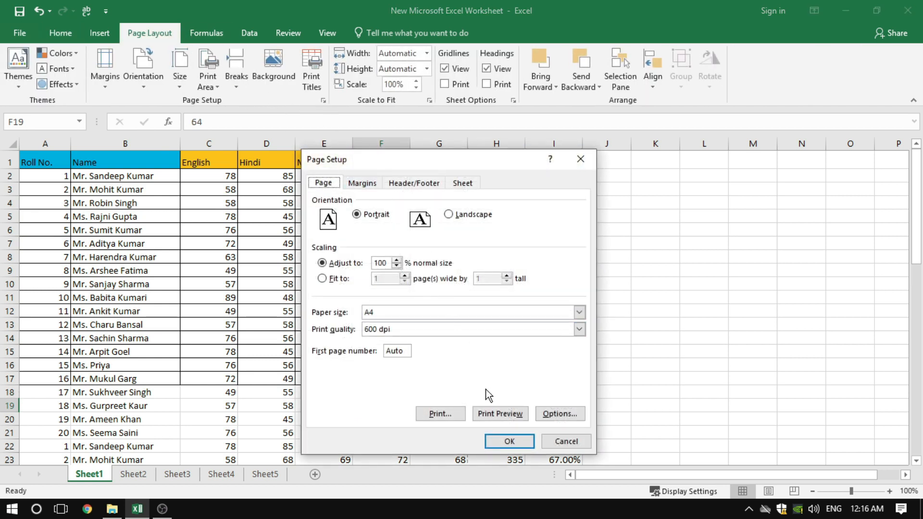
left_click(494, 413)
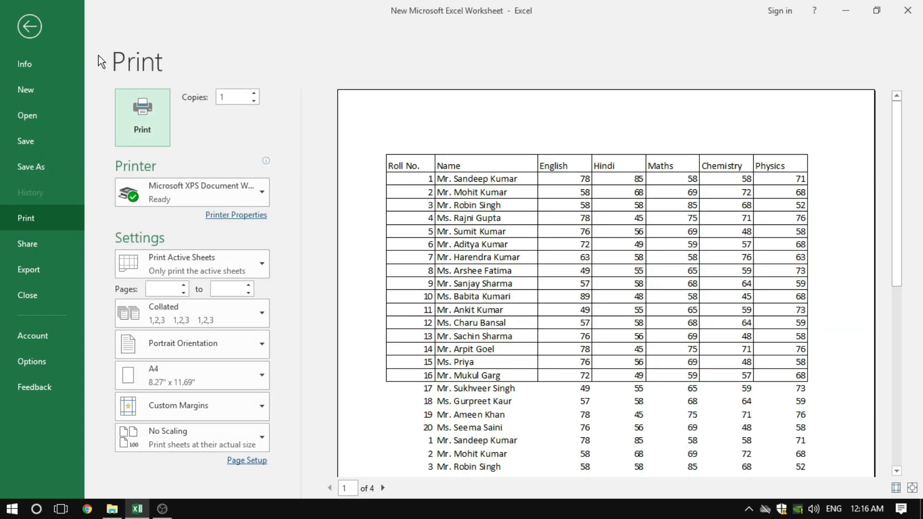
left_click(30, 26)
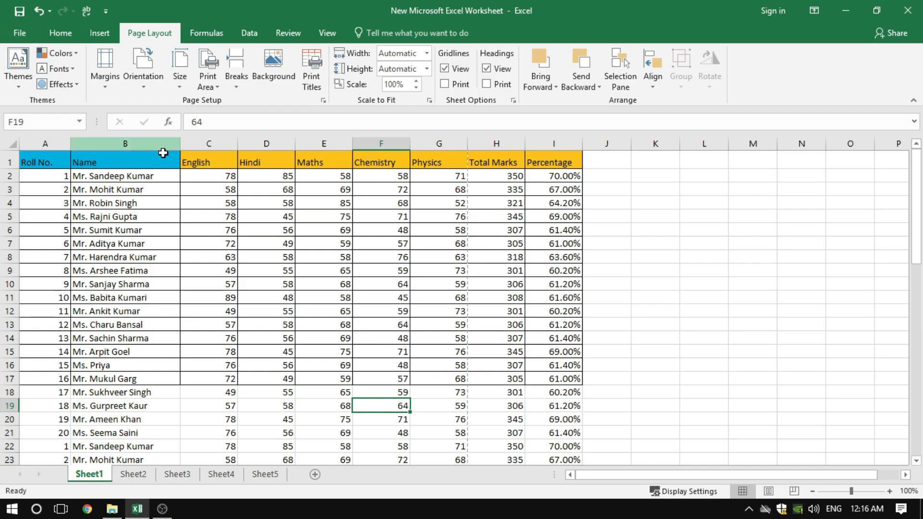
Switch the sheet's print option from black and white to draft quality and check the table in print preview.
left_click(323, 100)
left_click(466, 185)
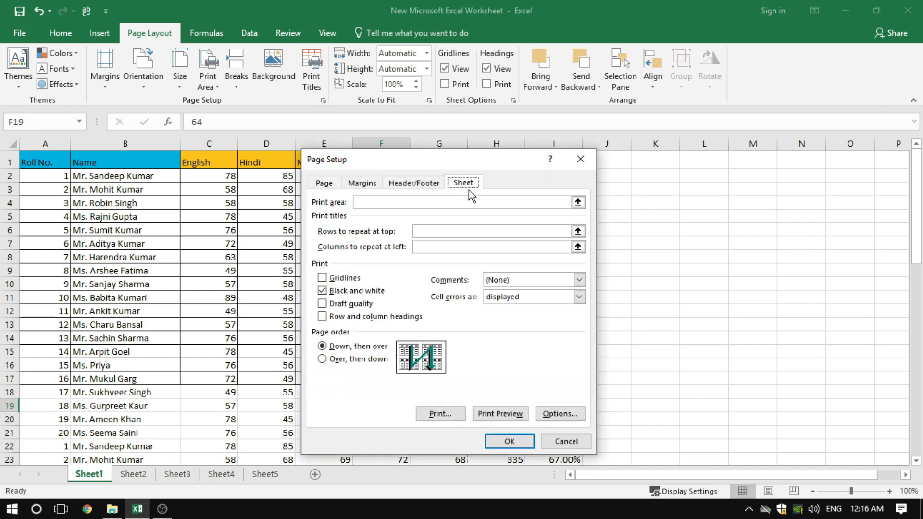
left_click(323, 290)
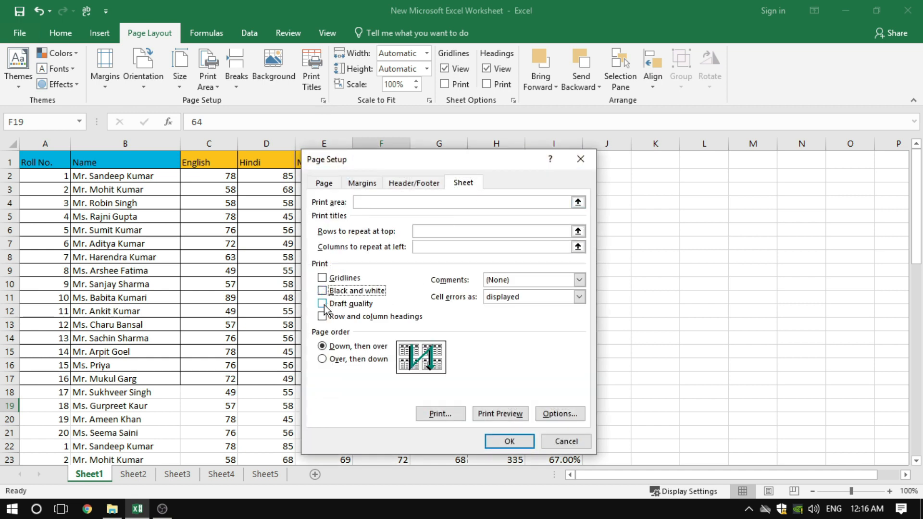
left_click(323, 304)
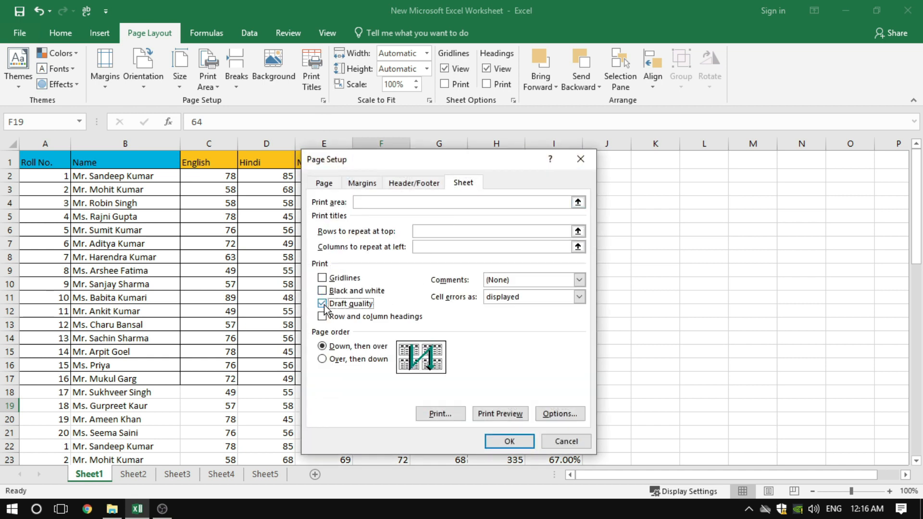
left_click(507, 414)
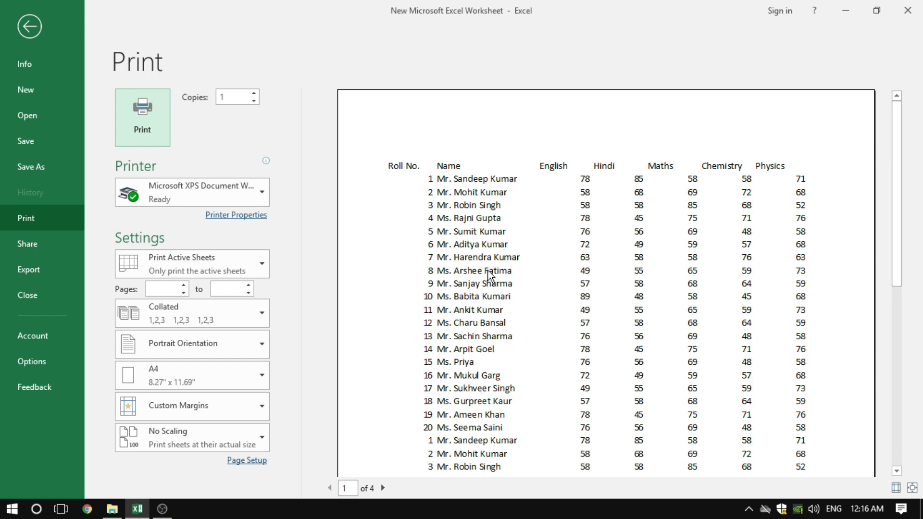
left_click(24, 32)
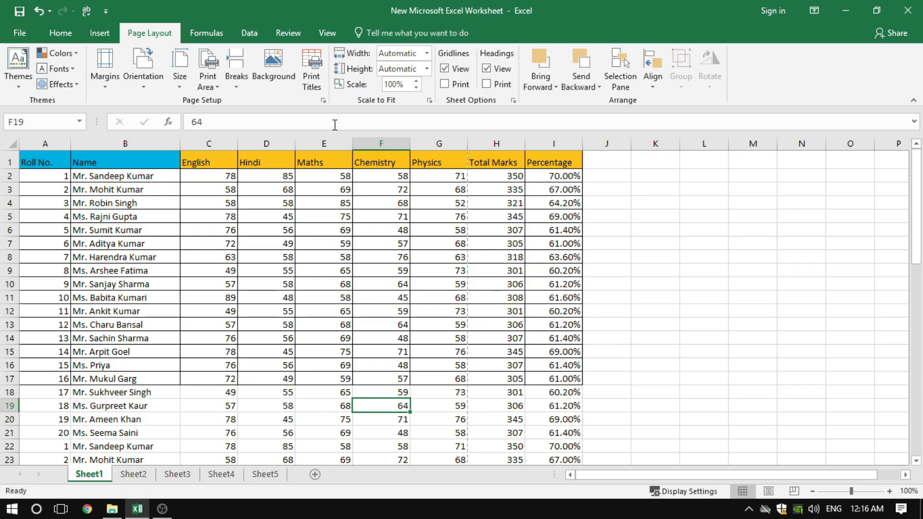
Replace draft quality with row and column headings in the sheet's print options and check the table in print preview.
left_click(322, 100)
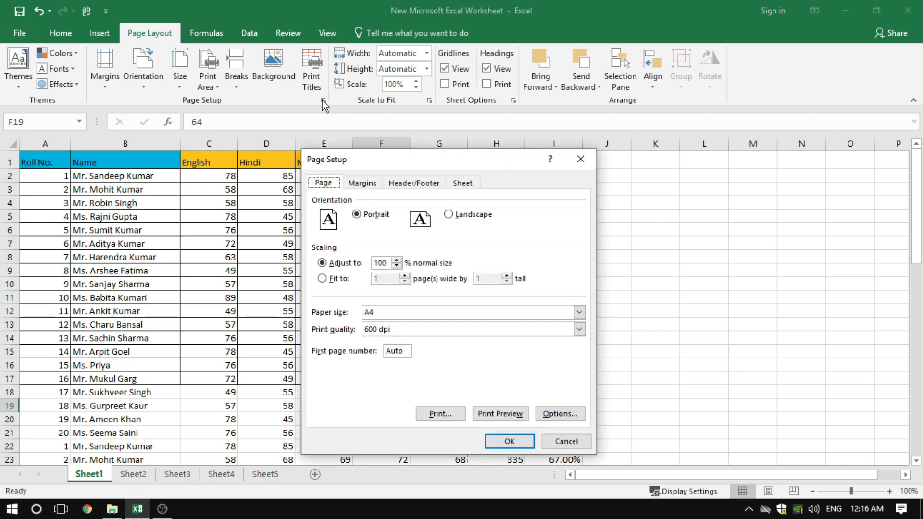
left_click(463, 183)
left_click(327, 305)
left_click(329, 307)
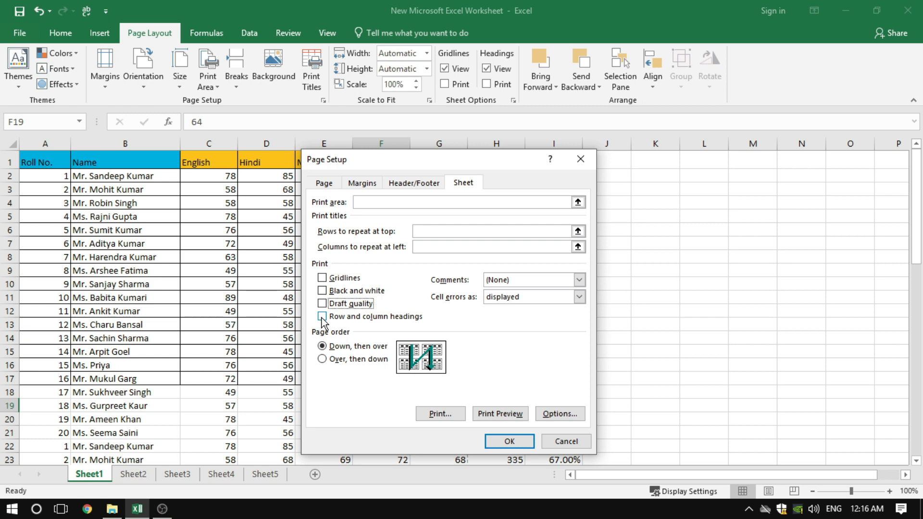
left_click(322, 318)
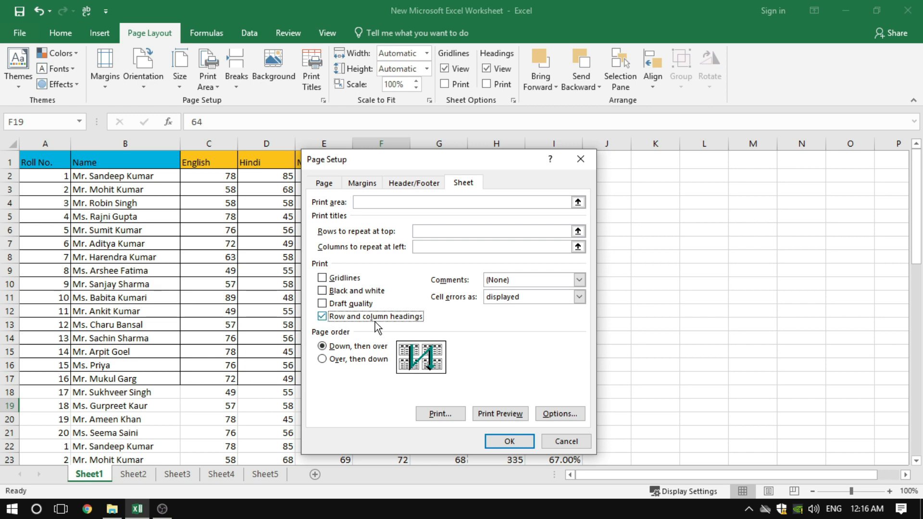
left_click(496, 415)
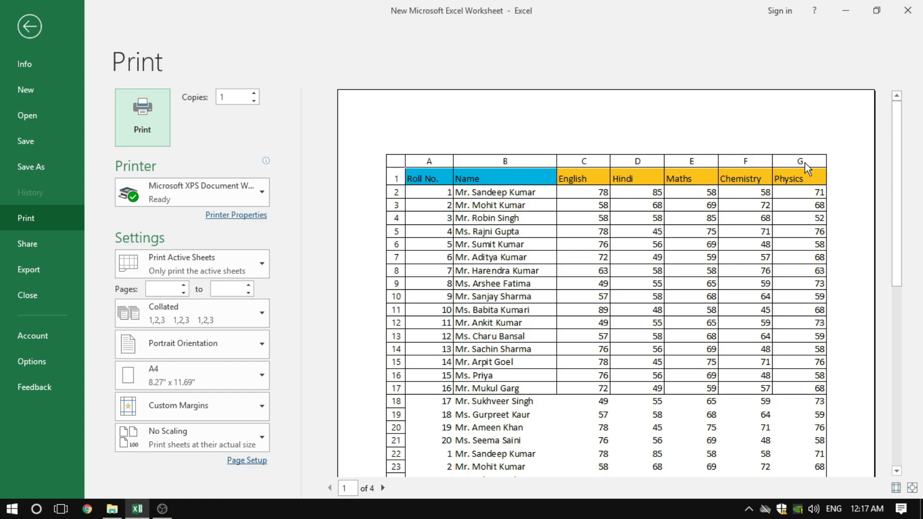
left_click(34, 30)
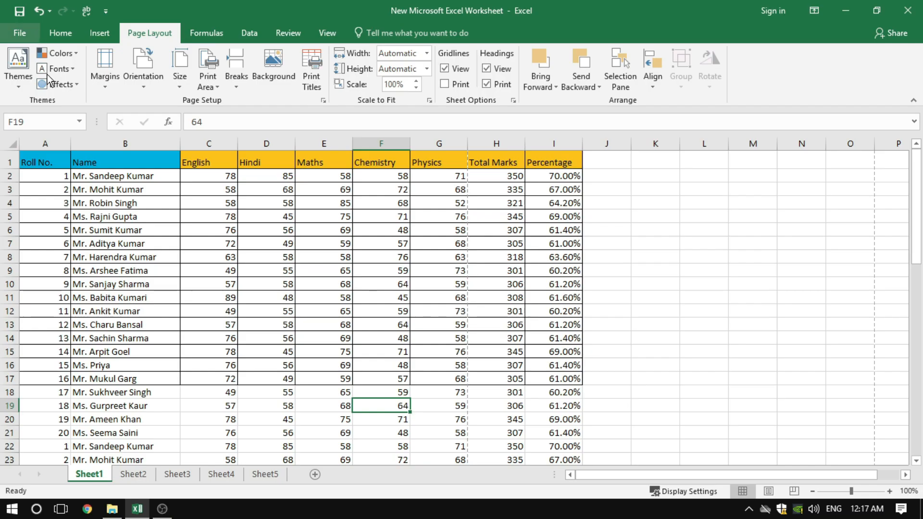
Select columns A, B, C and D in turn to examine the worksheet's column headings.
left_click(212, 243)
left_click(55, 140)
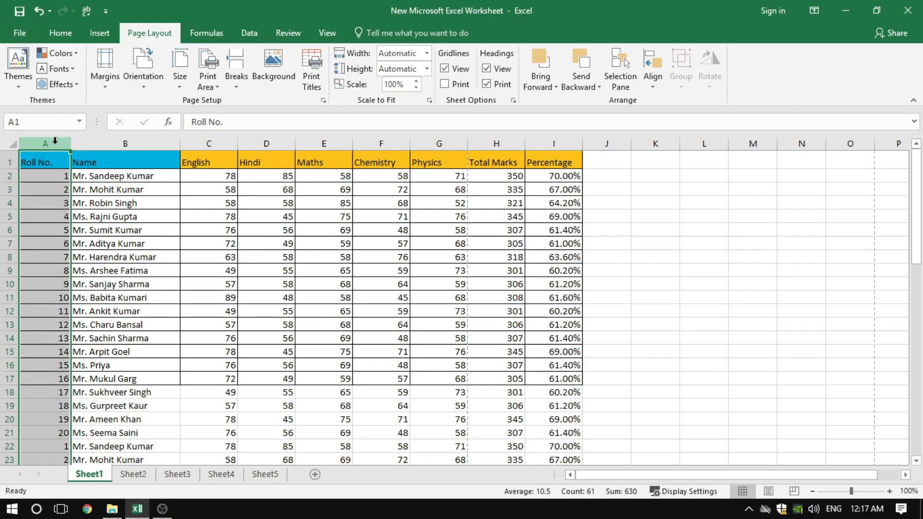
left_click(119, 142)
left_click(193, 142)
left_click(266, 143)
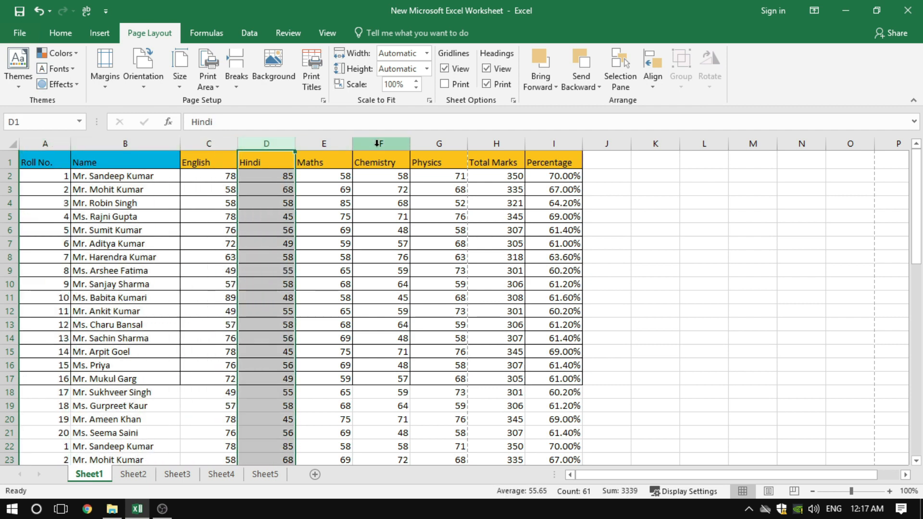
left_click(140, 190)
left_click(148, 252)
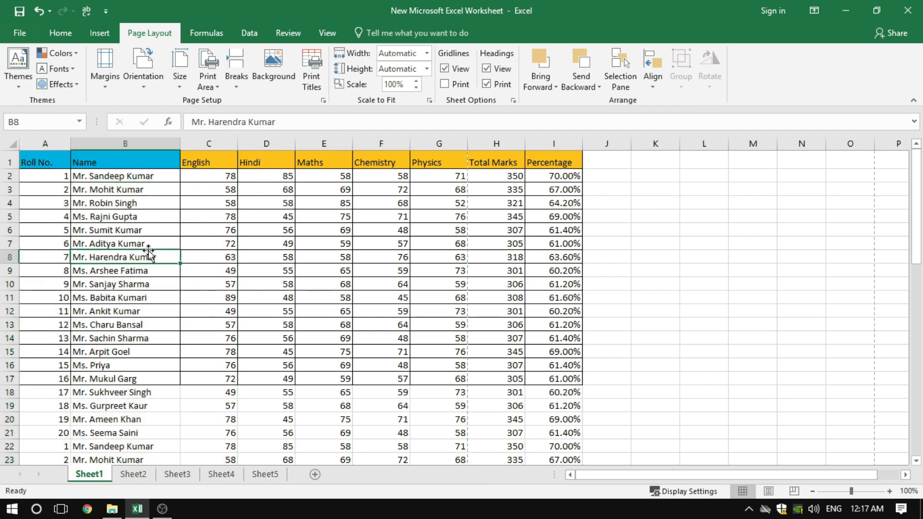
Turn off row and column headings in the sheet's print options and check the table in print preview.
left_click(323, 100)
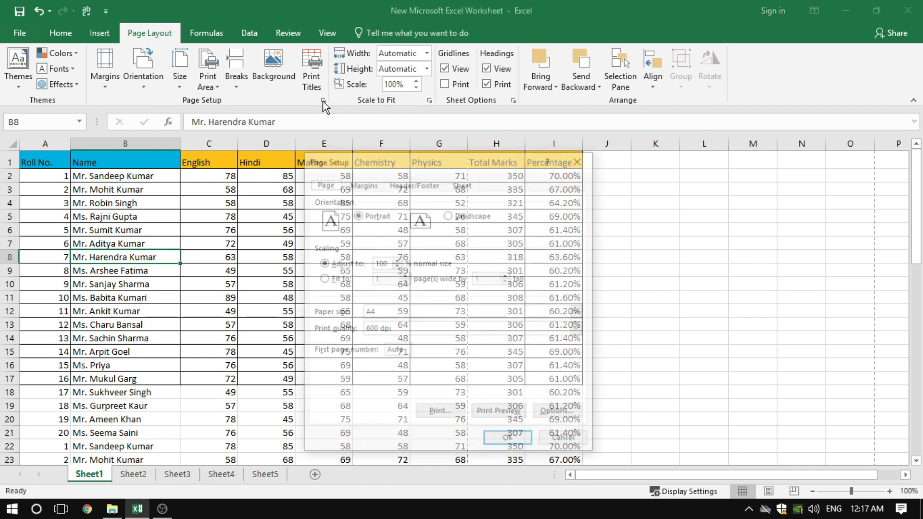
left_click(456, 183)
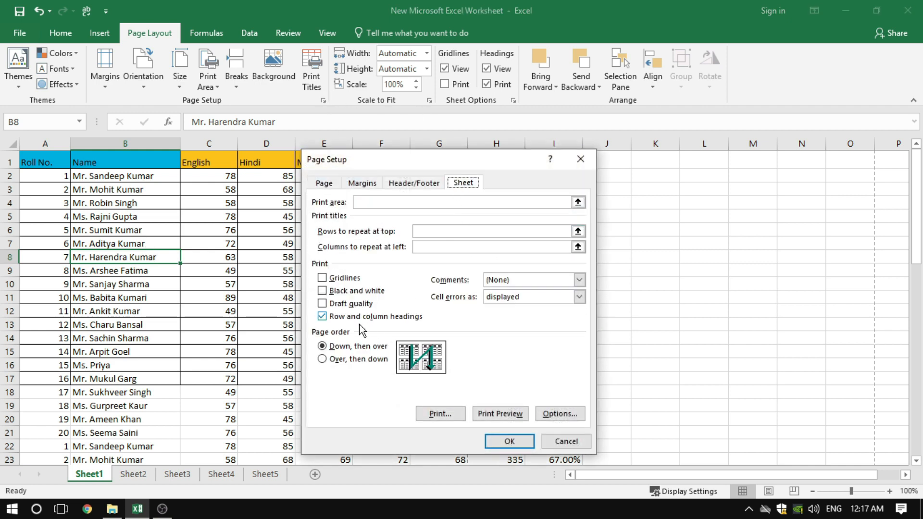
left_click(334, 318)
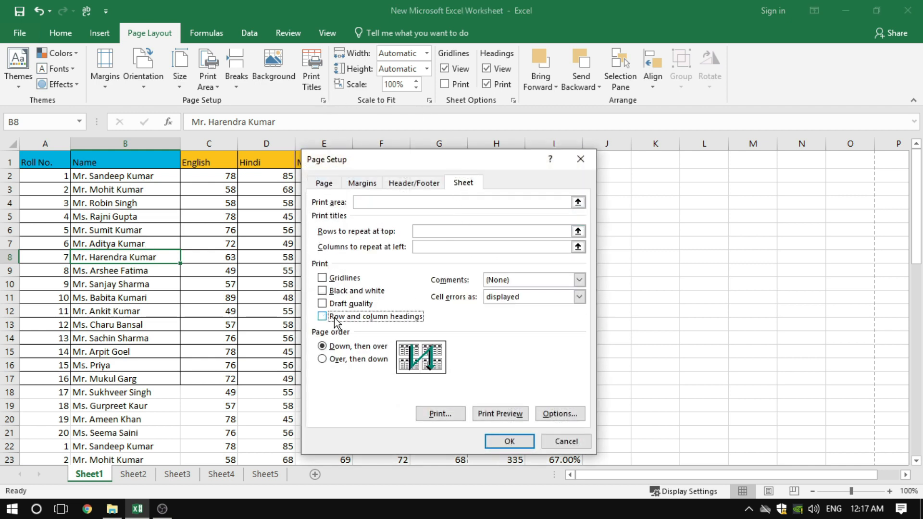
left_click(483, 415)
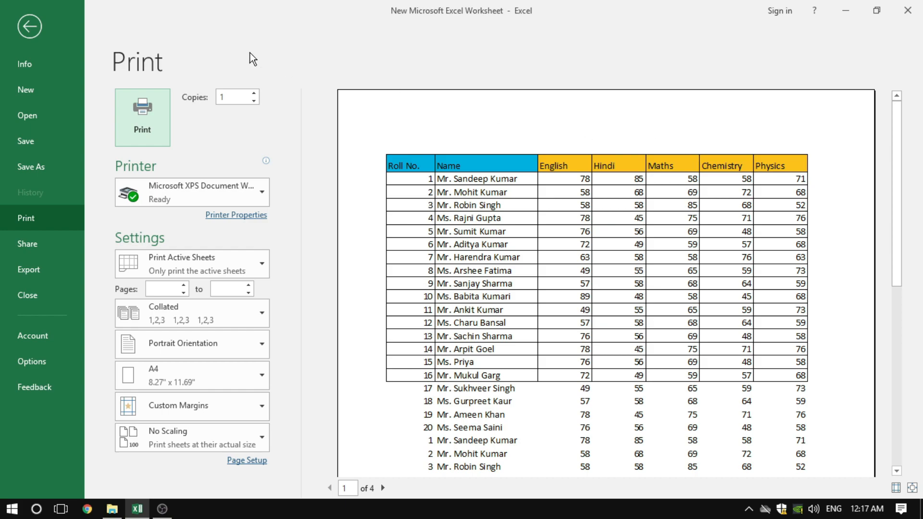
left_click(34, 29)
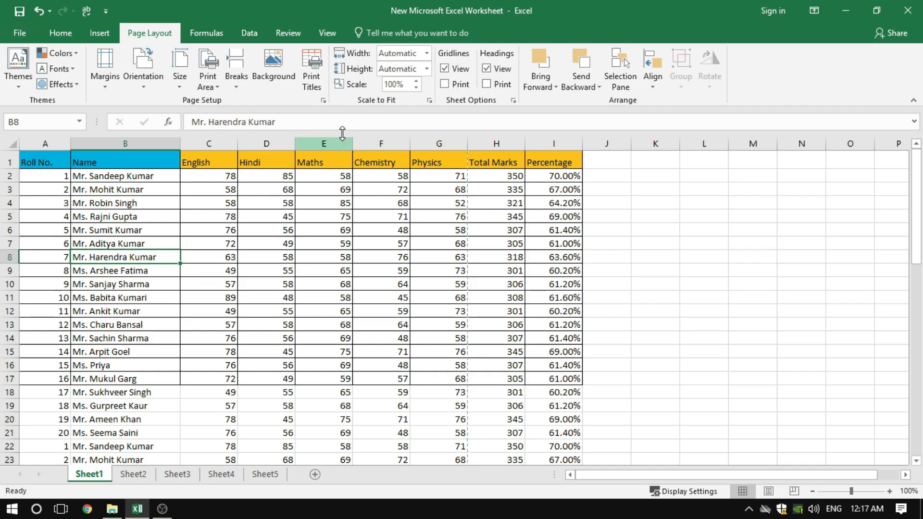
Switch the sheet's page order to Over, then down, set it back to Down, then over, and apply the page setup.
left_click(323, 100)
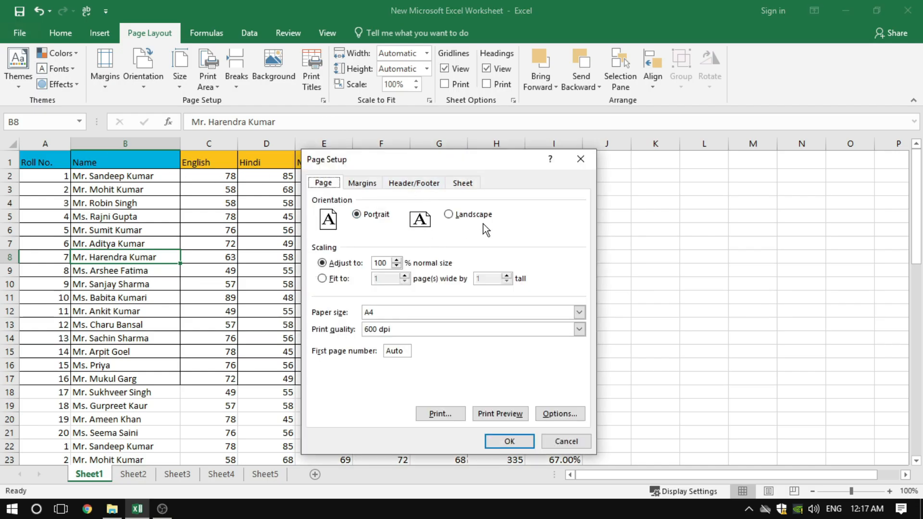
left_click(470, 183)
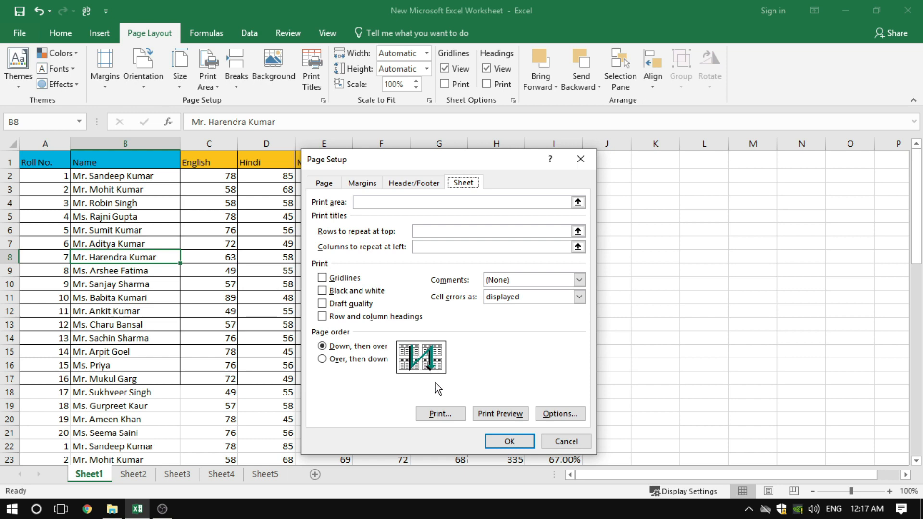
left_click(322, 359)
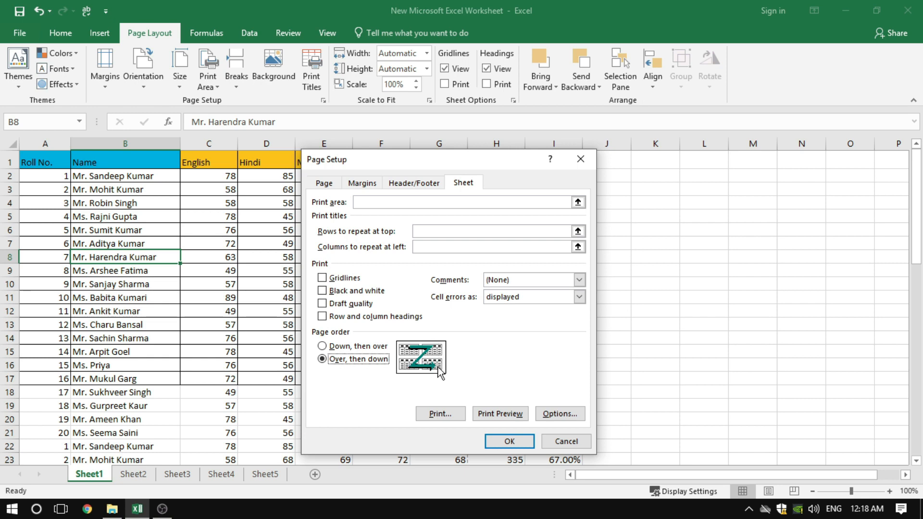
left_click(322, 346)
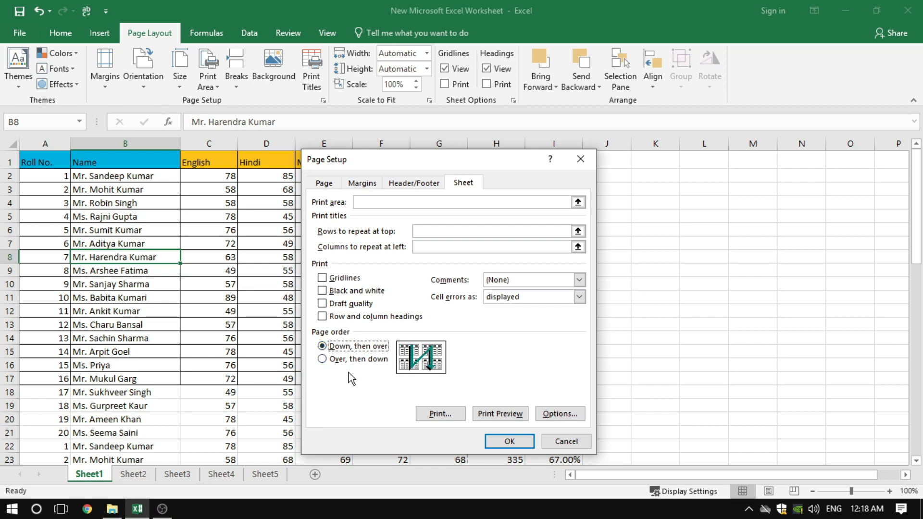
left_click(517, 439)
left_click(313, 275)
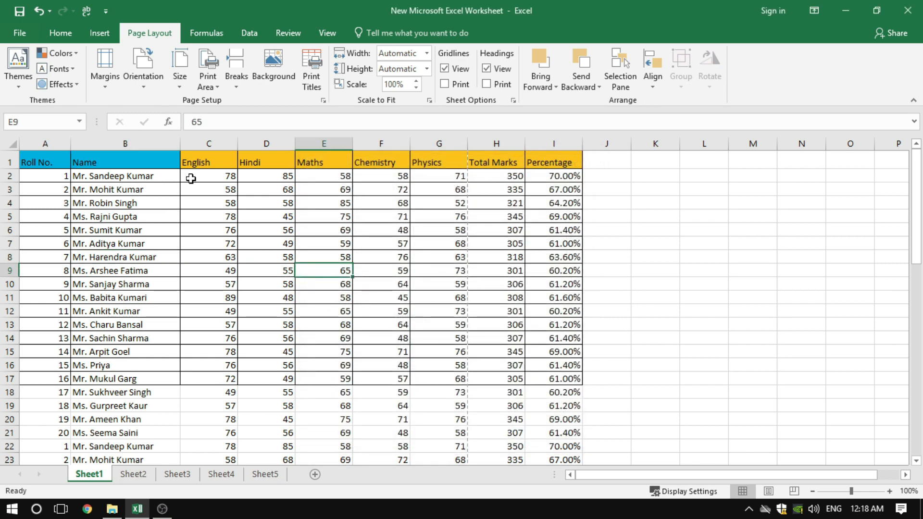
Examine the print area commands and the Print area setting in the sheet's page setup without changing anything.
left_click(215, 86)
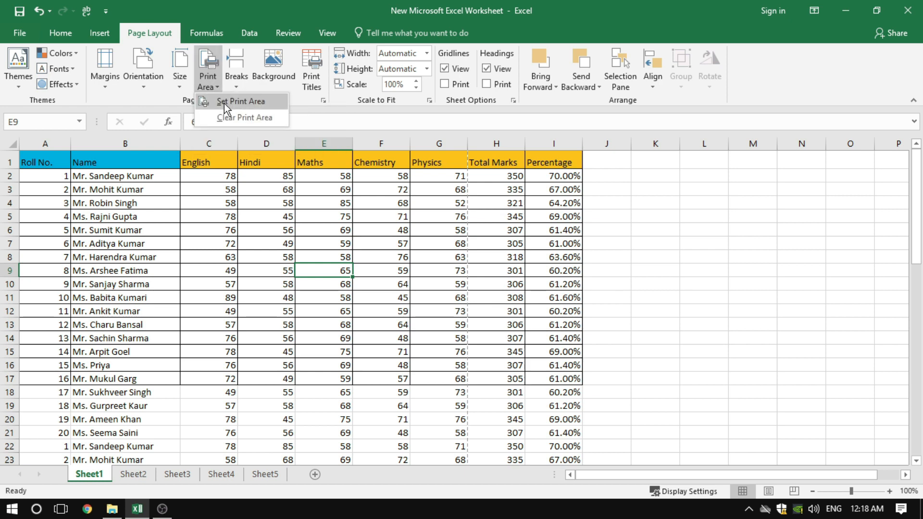
left_click(330, 102)
left_click(322, 101)
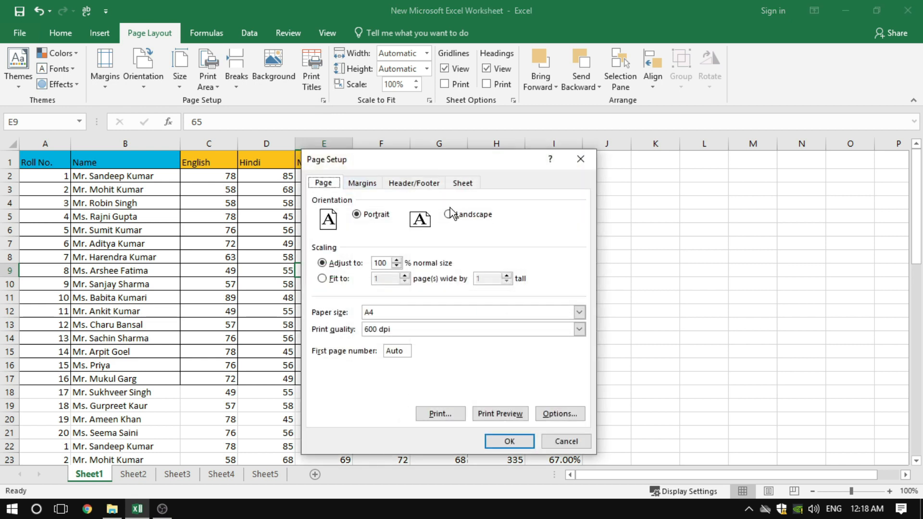
left_click(463, 183)
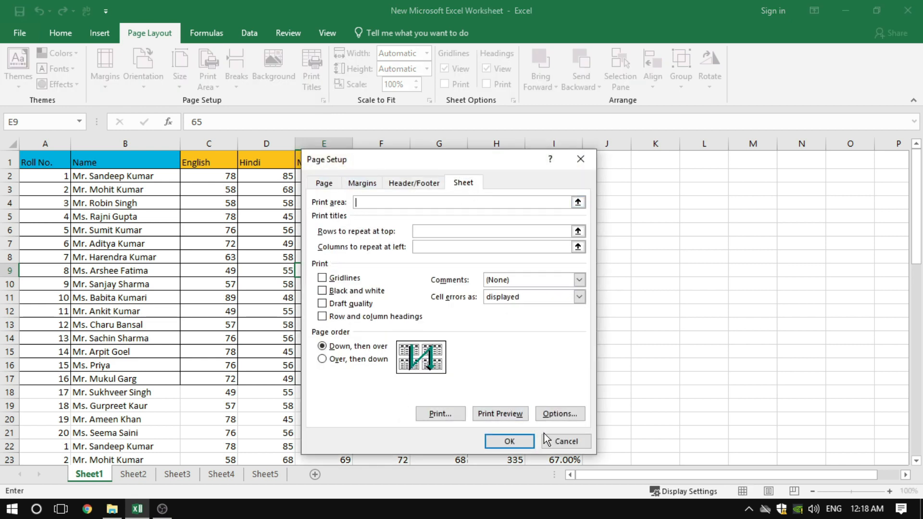
left_click(553, 438)
Set the bordered range A1:I17 as the print area and check it in print preview.
left_click_drag(52, 159, 560, 378)
left_click(204, 87)
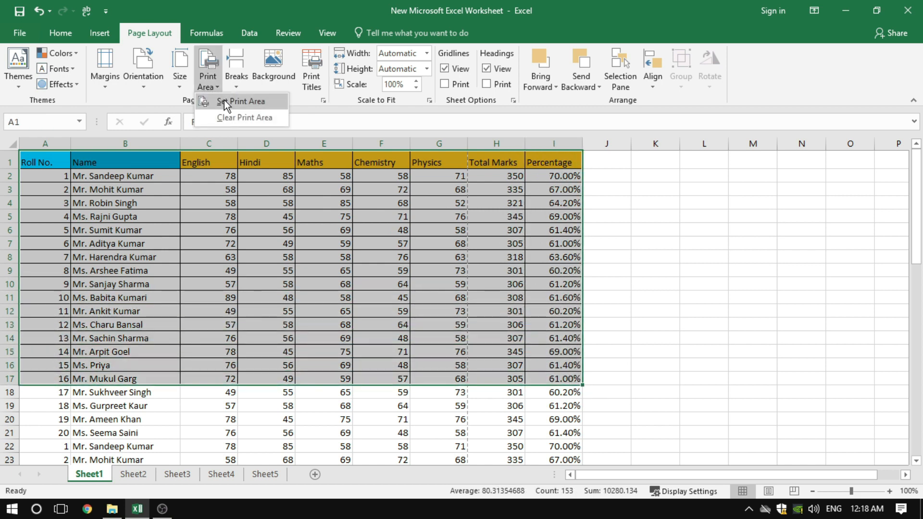
left_click(224, 100)
left_click(323, 101)
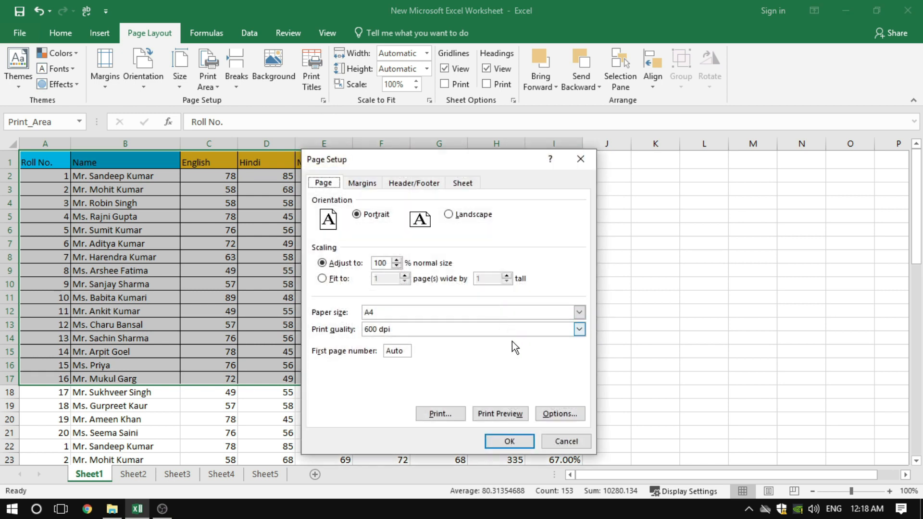
left_click(501, 412)
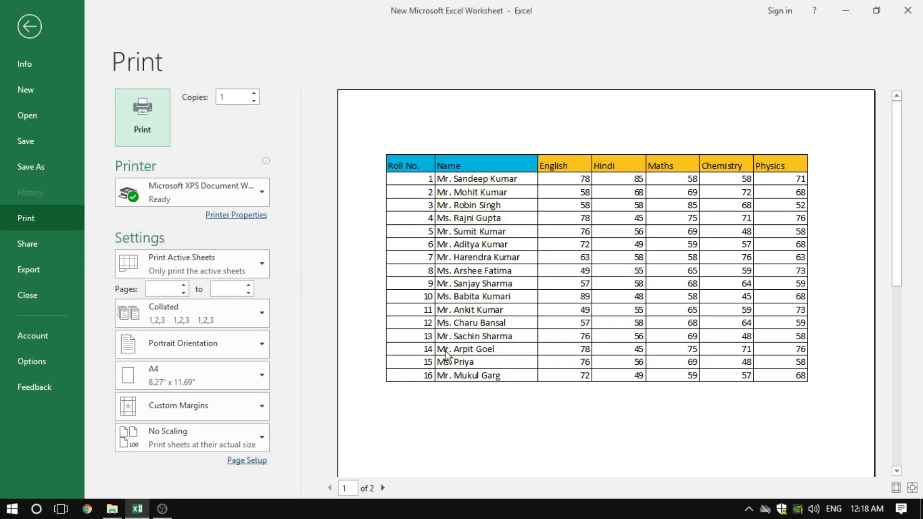
left_click(36, 31)
left_click(258, 230)
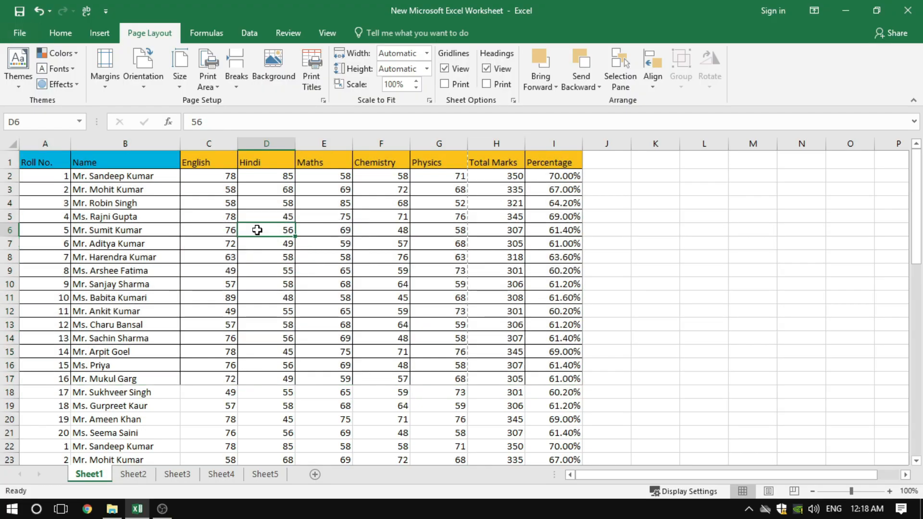
Clear the print area, check the whole marks table in print preview and return to the worksheet.
left_click(203, 87)
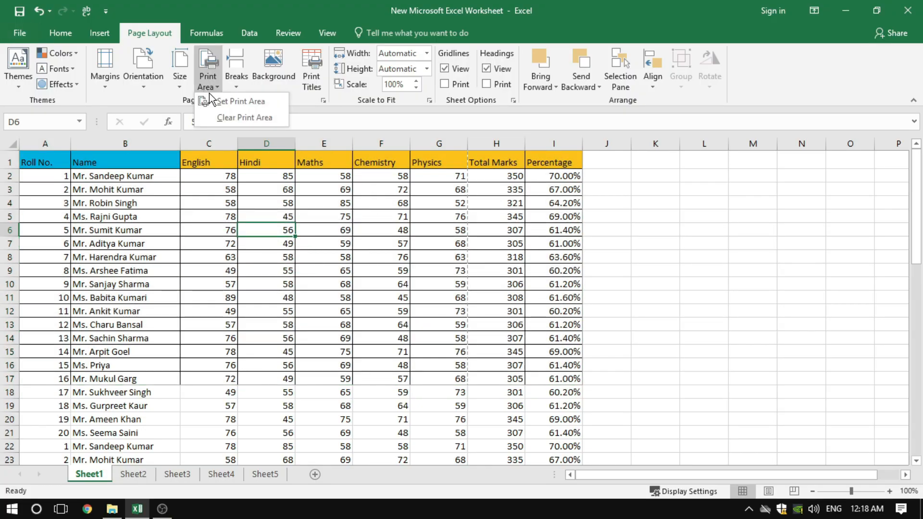
left_click(243, 120)
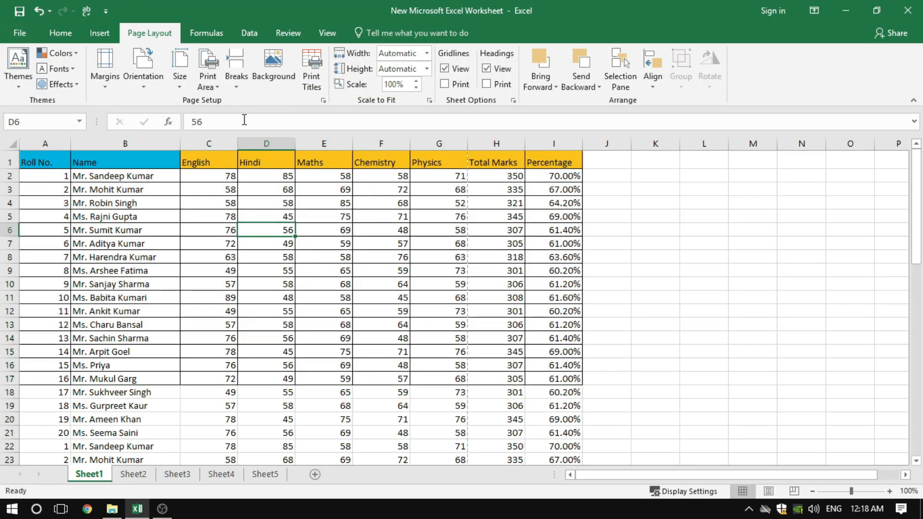
left_click(245, 260)
left_click(322, 100)
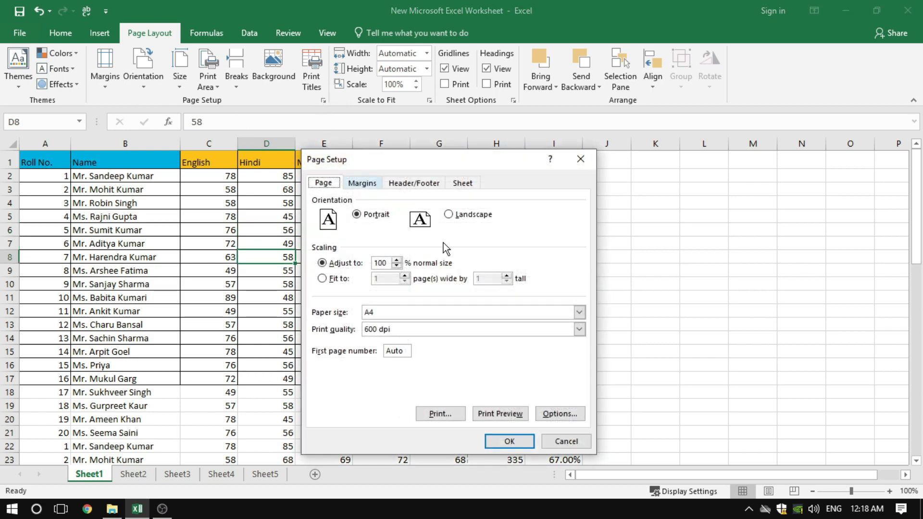
left_click(487, 413)
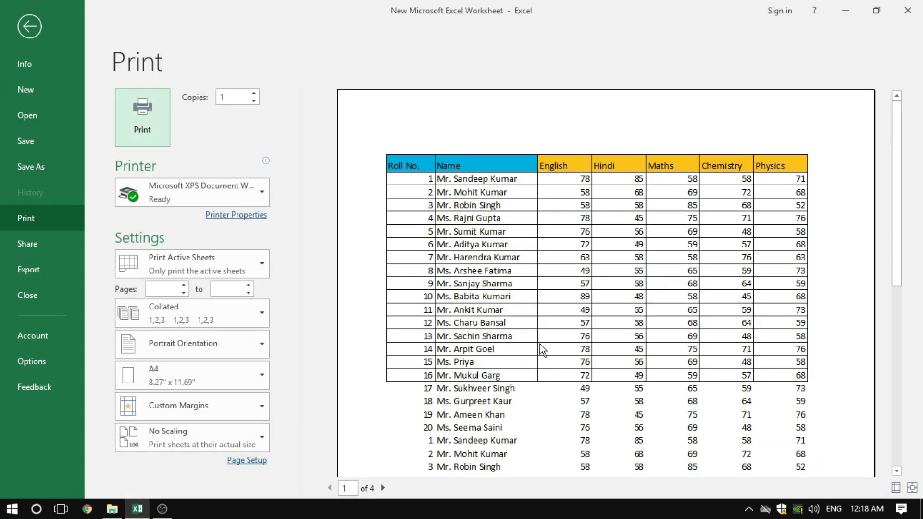
scroll(533, 327, "down", 6)
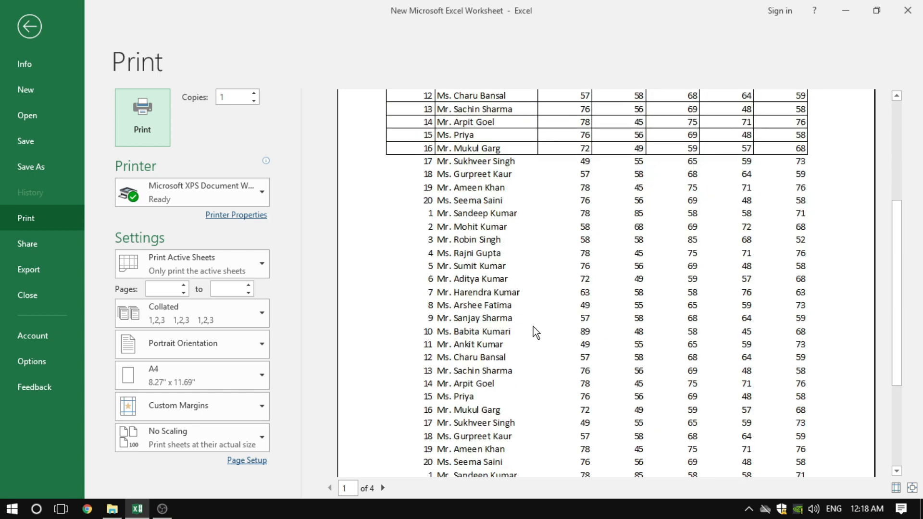
scroll(517, 308, "up", 4)
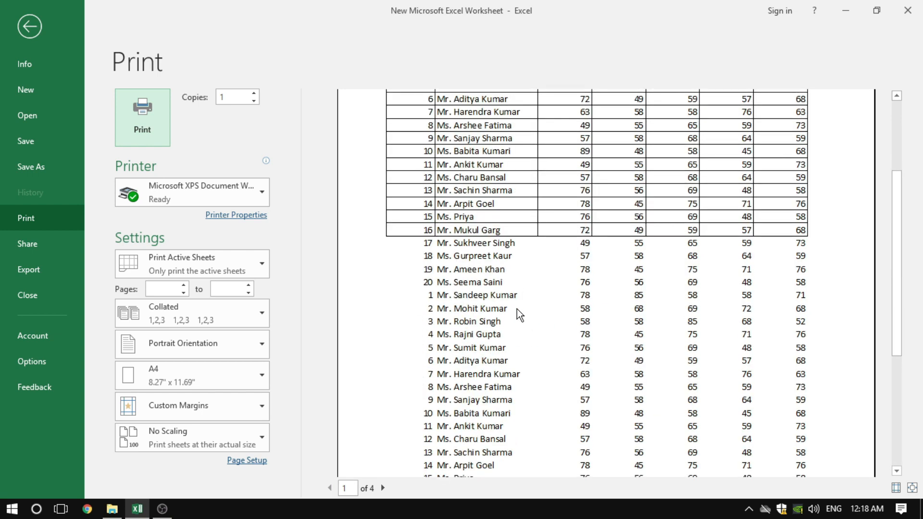
left_click(42, 39)
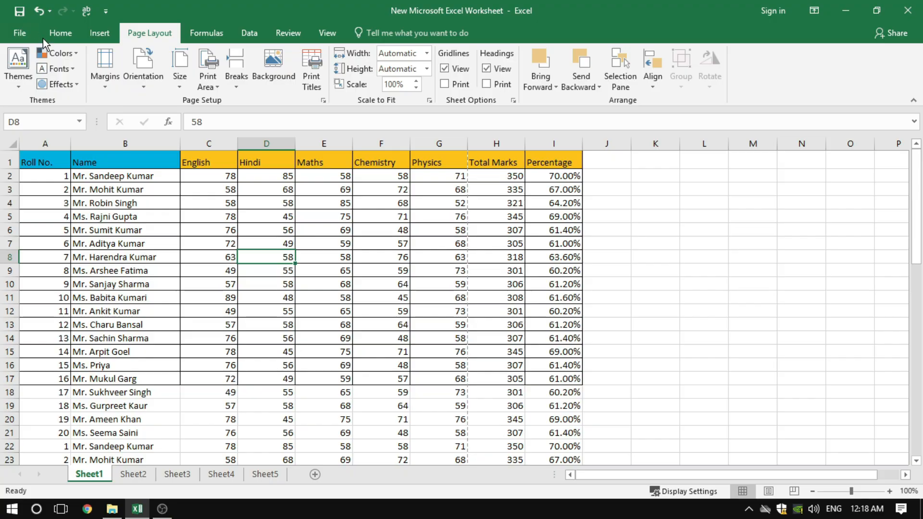
left_click(324, 271)
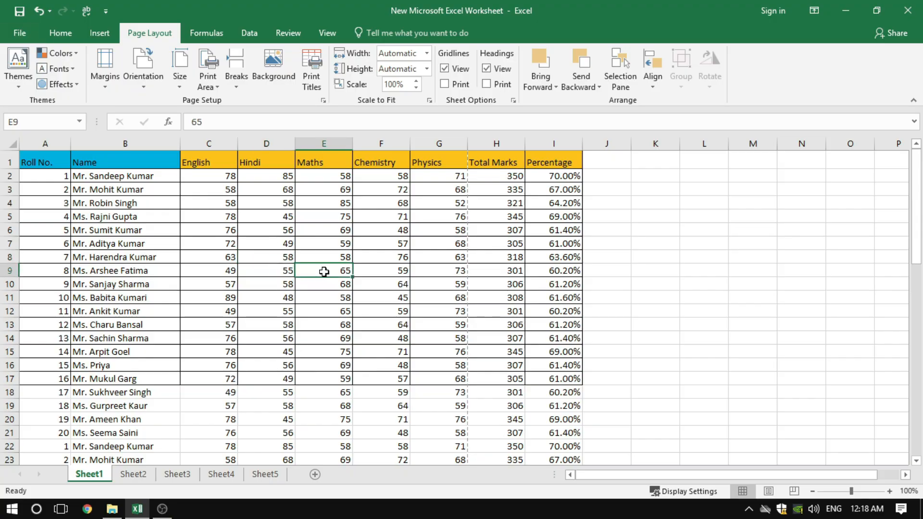